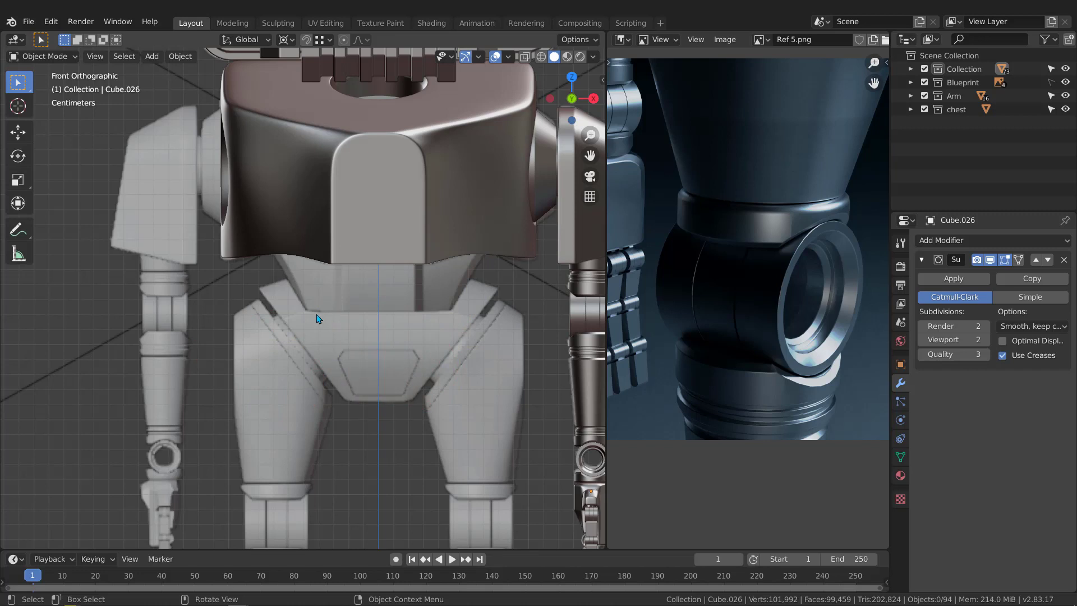
Examine the robot's hip and leg blueprint from the front and right side views
scroll(329, 323, "down", 3)
scroll(384, 342, "up", 2)
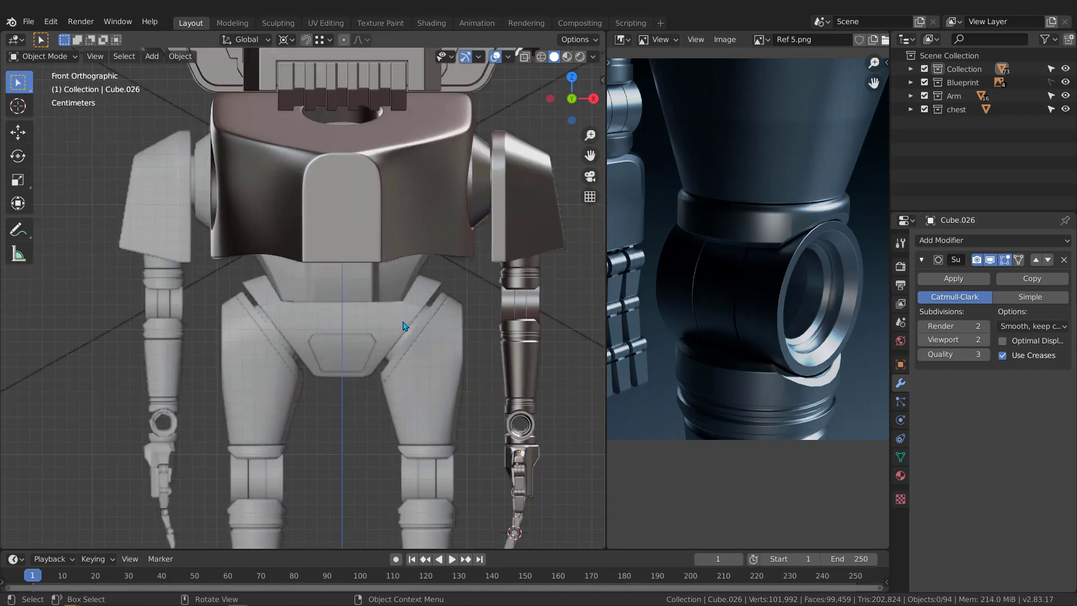
middle_click_drag(399, 325, 368, 319)
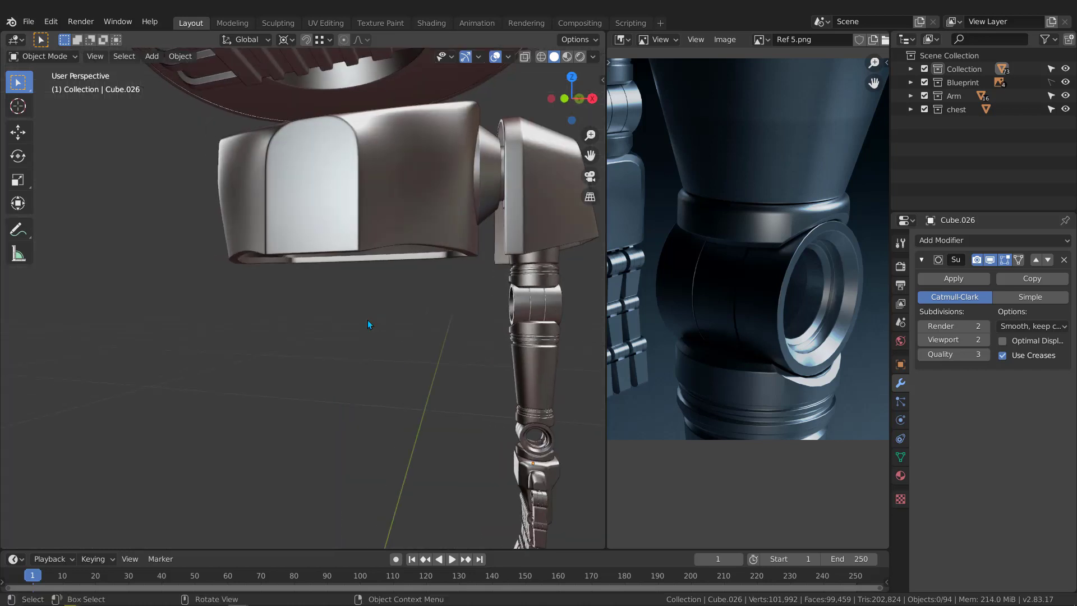
key("KP_3")
scroll(306, 332, "up", 3)
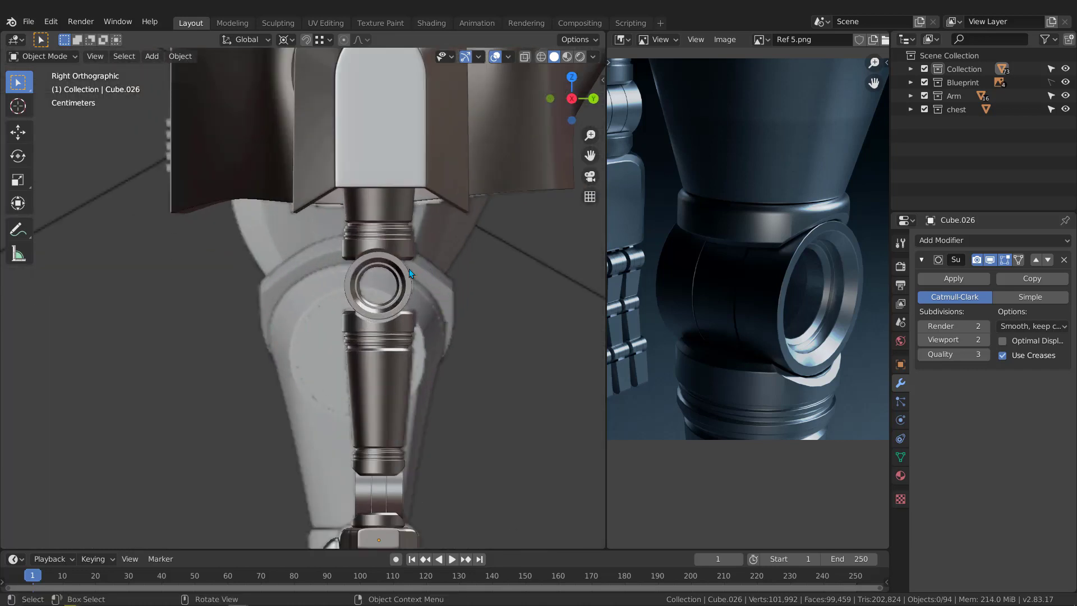
scroll(305, 292, "down", 2)
scroll(322, 299, "down", 3)
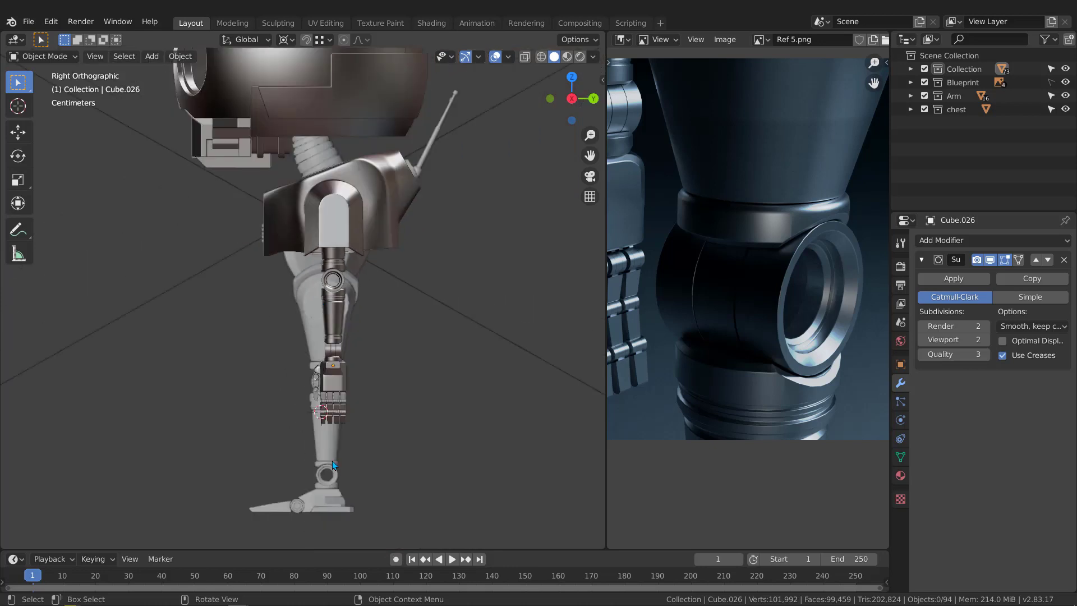
scroll(324, 432, "up", 3)
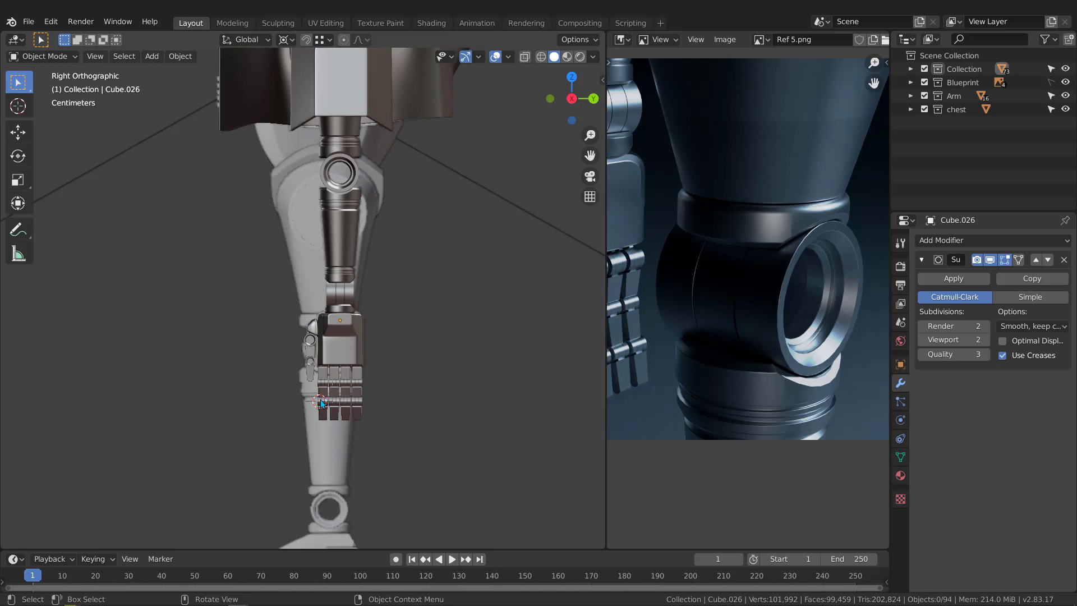
middle_click_drag(322, 404, 317, 451, "shift")
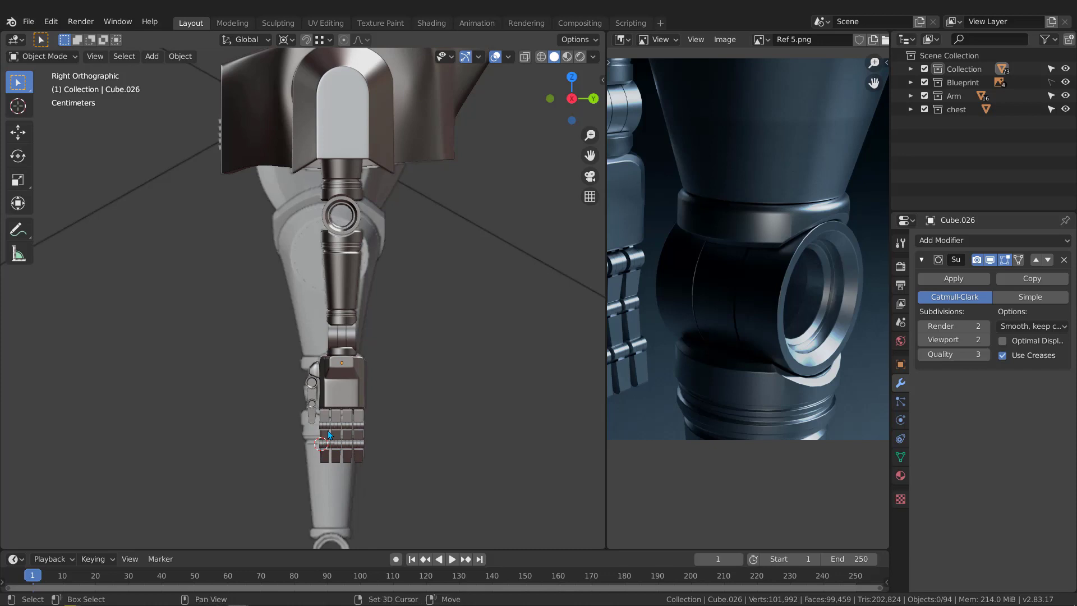
Add a 12-vertex mesh circle in the right side view and align it to the view
key("shift+a")
mouse_move(300, 337)
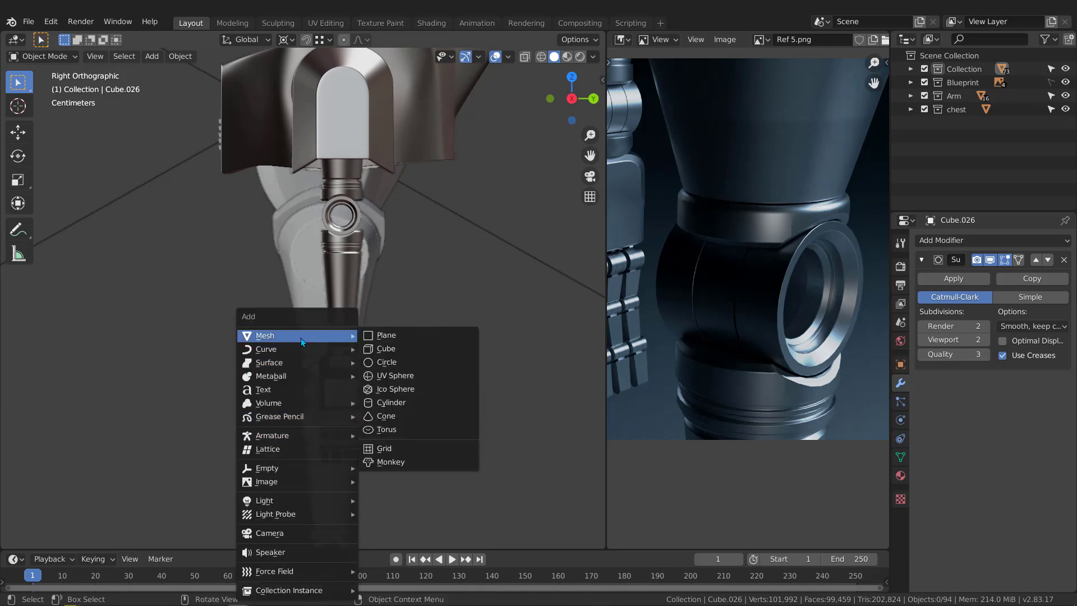
left_click(396, 361)
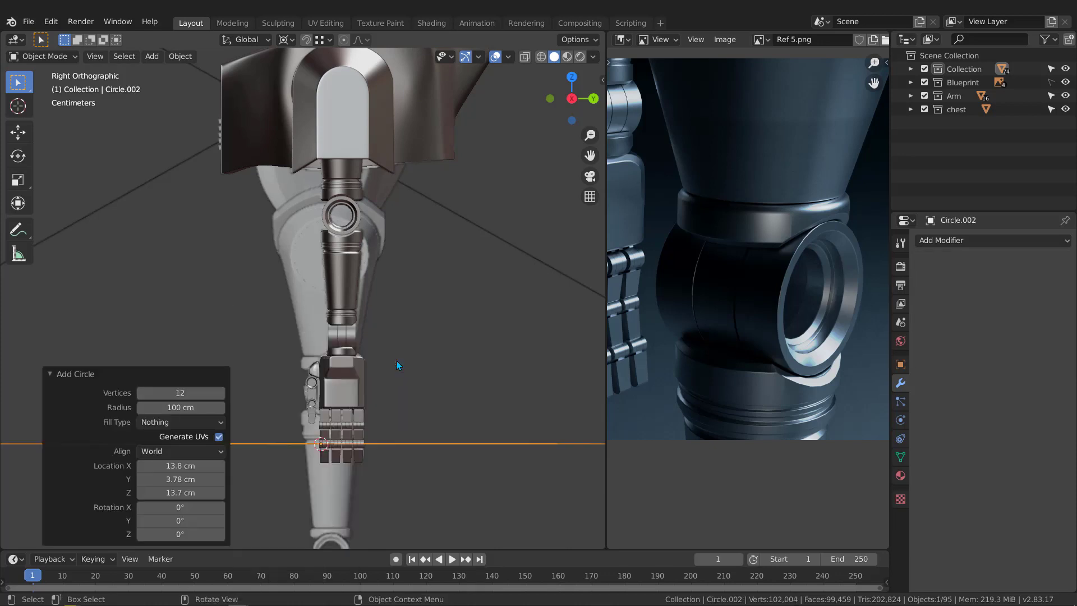
scroll(362, 292, "down", 3)
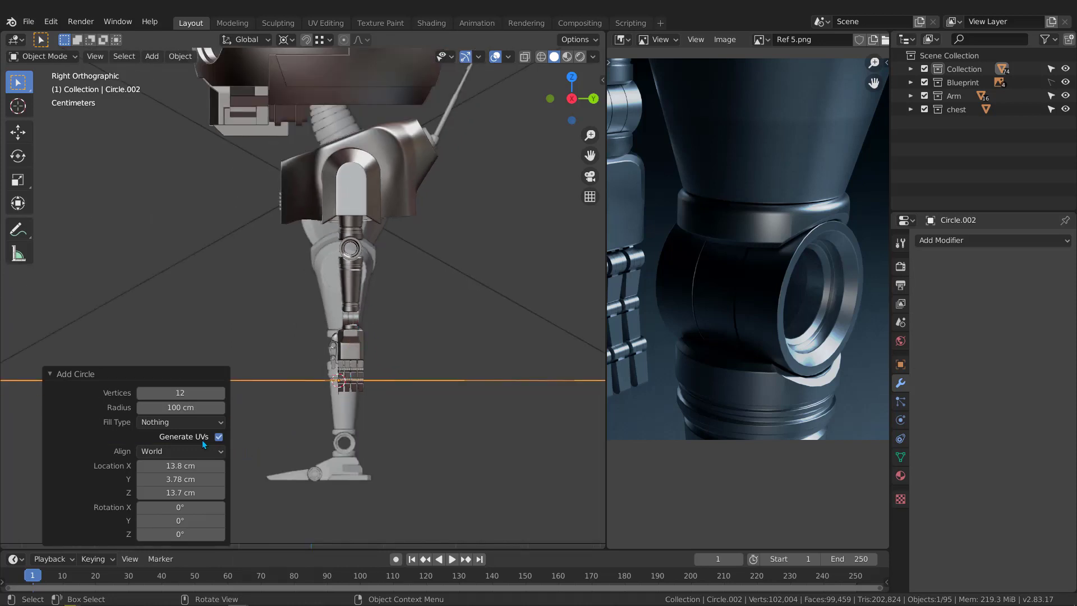
left_click(170, 451)
left_click(164, 481)
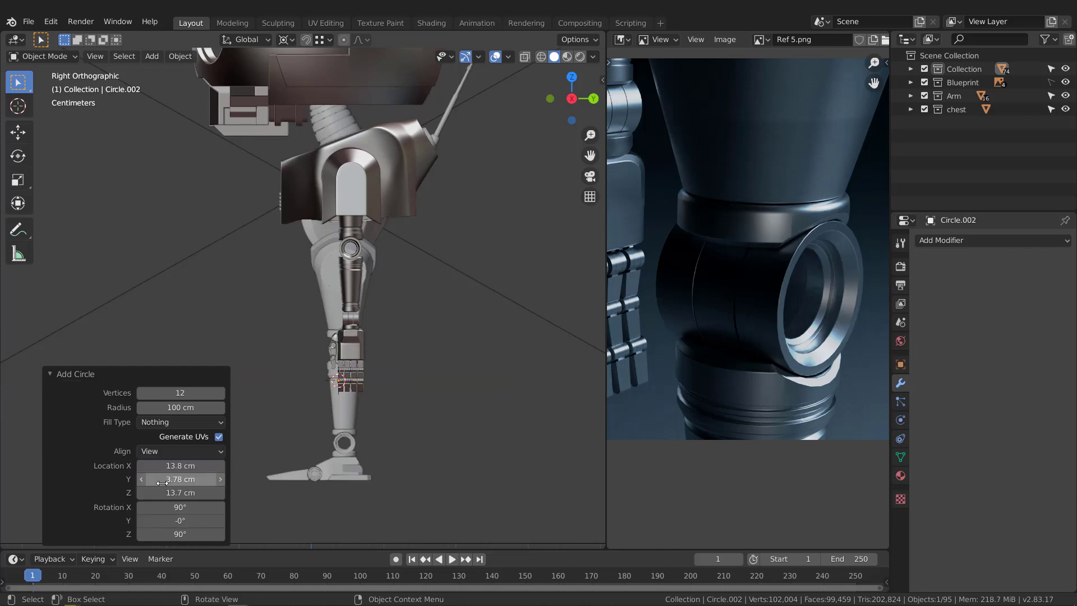
Scale the circle to about 0.136 and move it up about 15.4 cm over the thigh
scroll(355, 304, "down", 8)
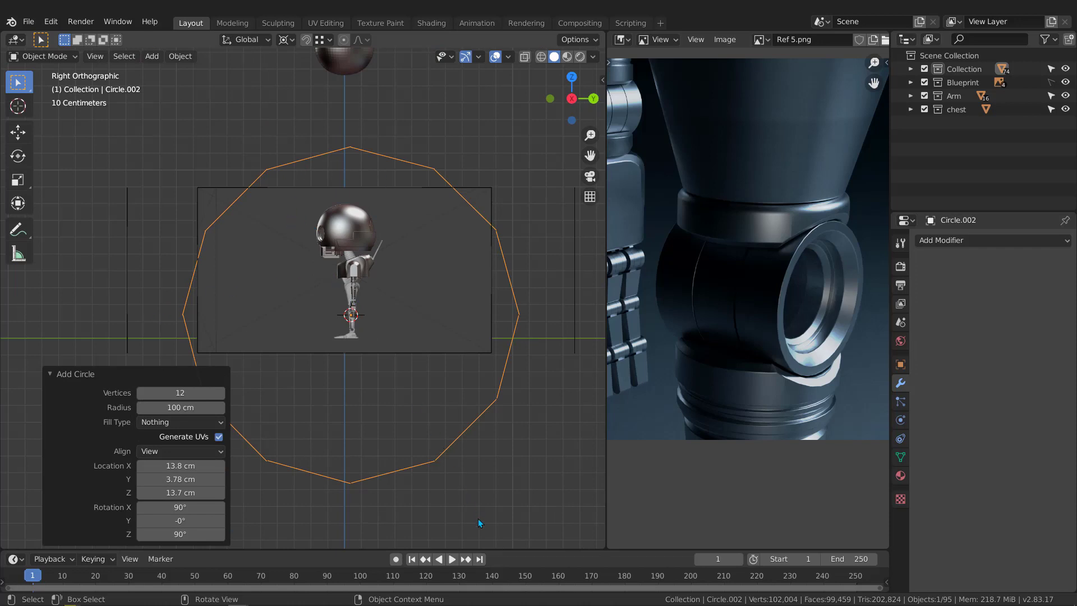
key("s")
left_click(370, 341)
scroll(346, 295, "up", 2)
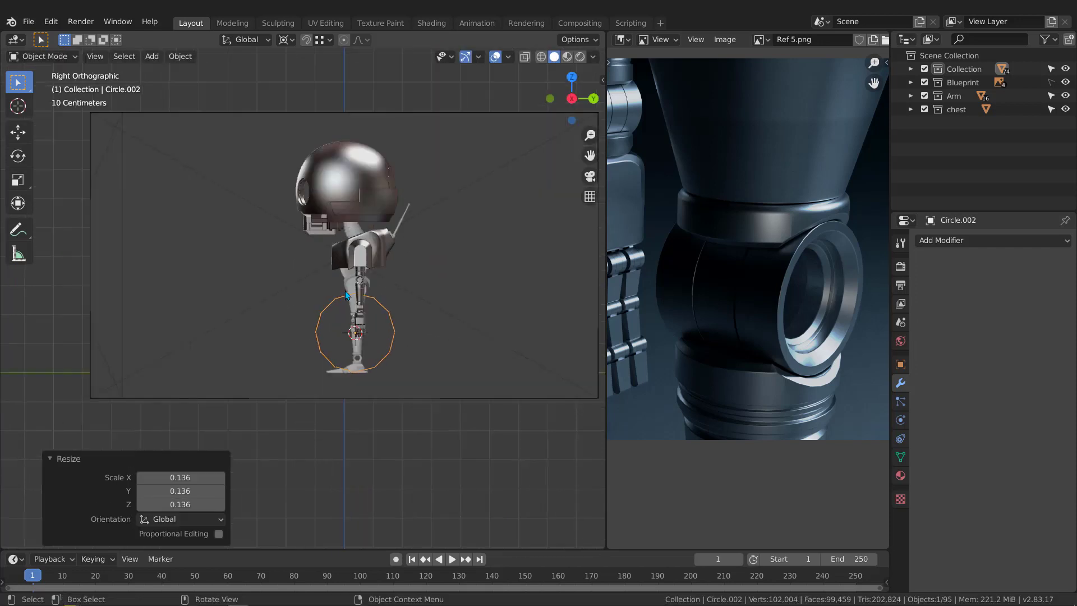
scroll(372, 347, "up", 4)
key("g")
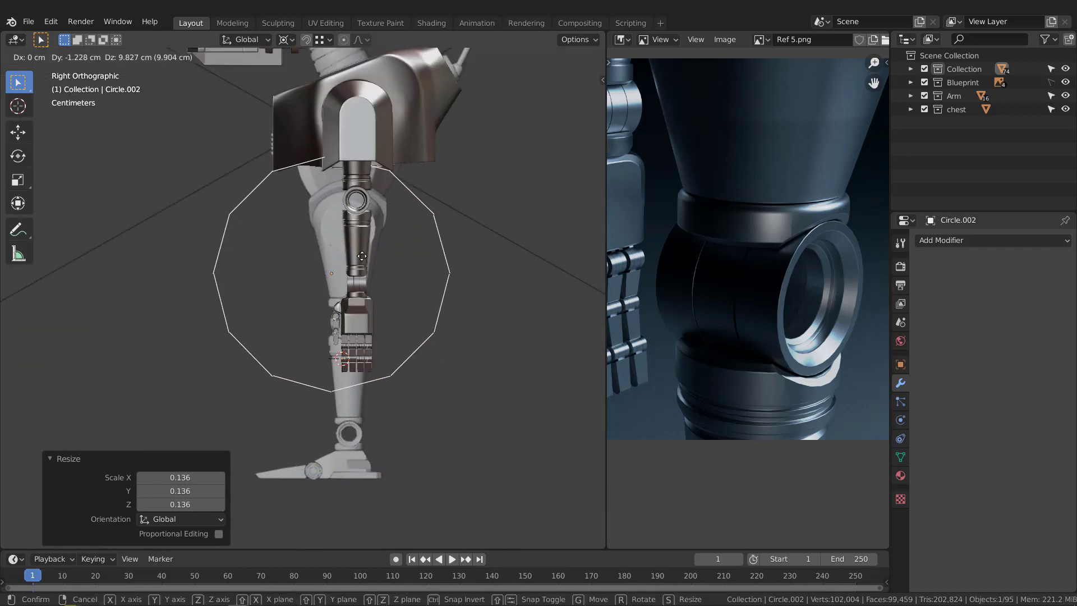
left_click(377, 207)
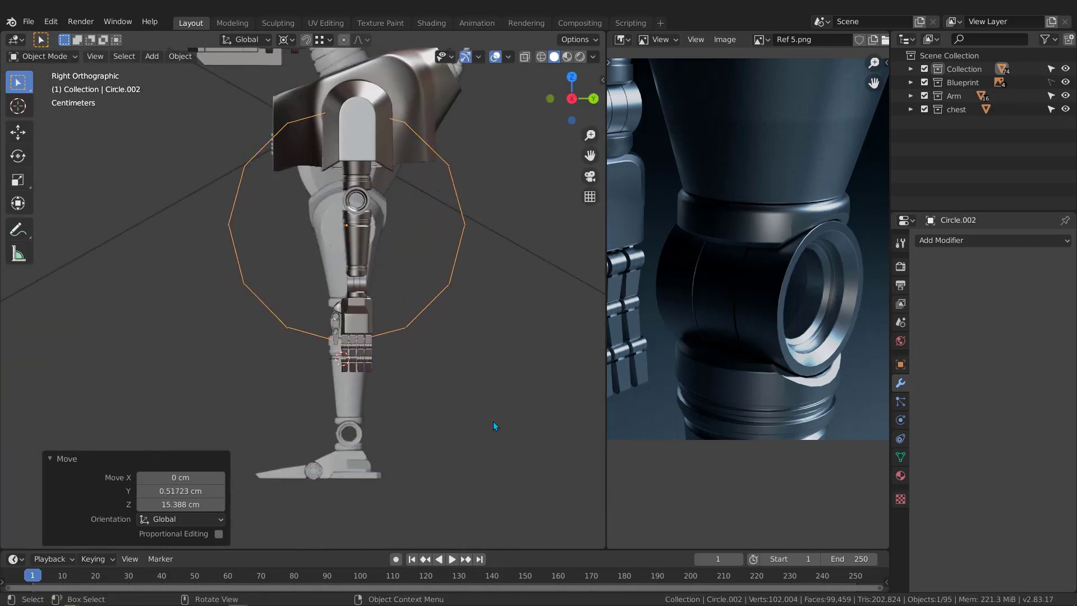
Set the transform pivot point to Median Point and scale the circle to about 0.379
key("s")
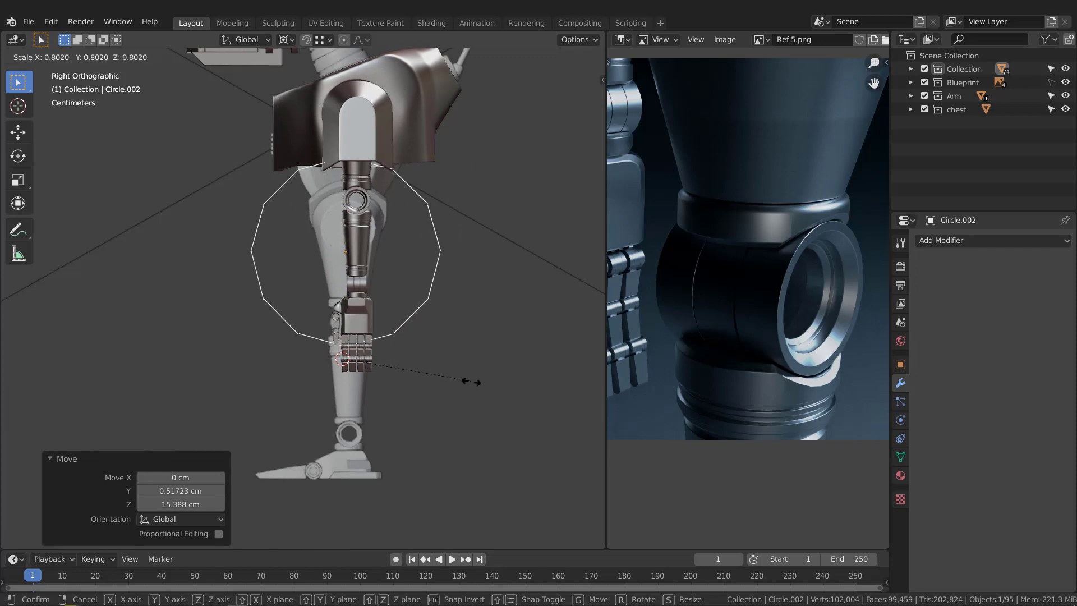
right_click(370, 309)
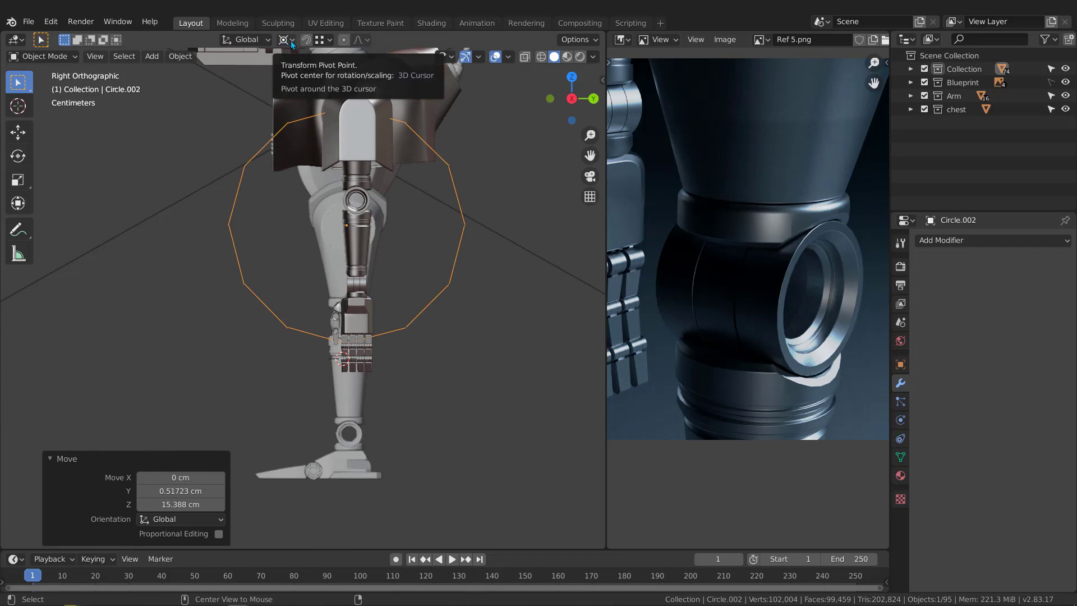
left_click(291, 41)
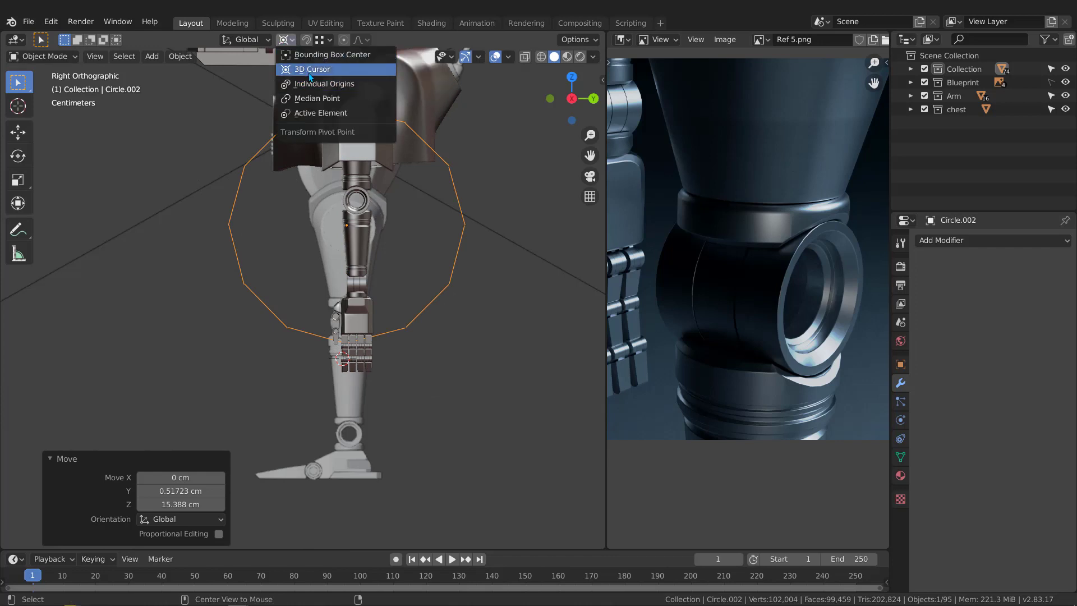
left_click(312, 100)
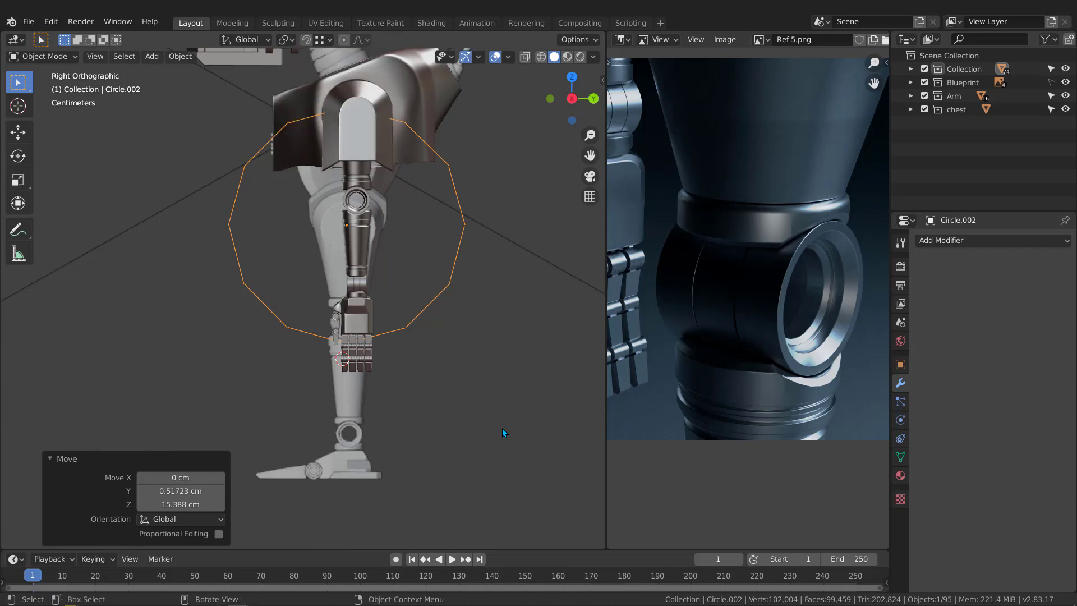
key("s")
left_click(403, 300)
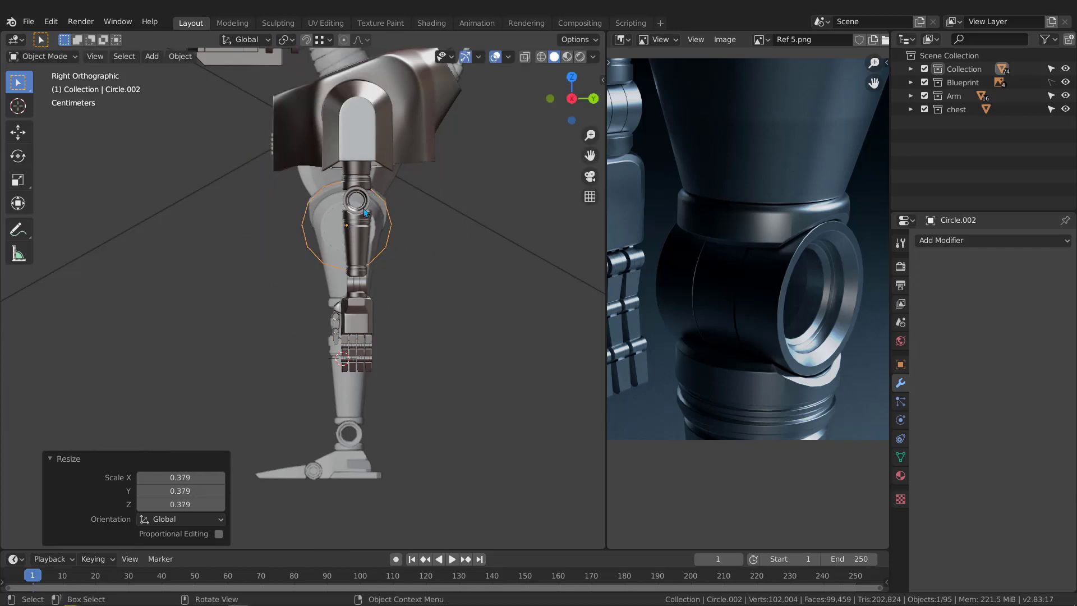
Fit the circle to the upper thigh outline in the side view, repositioning it and scaling it to about 0.858
scroll(363, 207, "up", 4)
key("g")
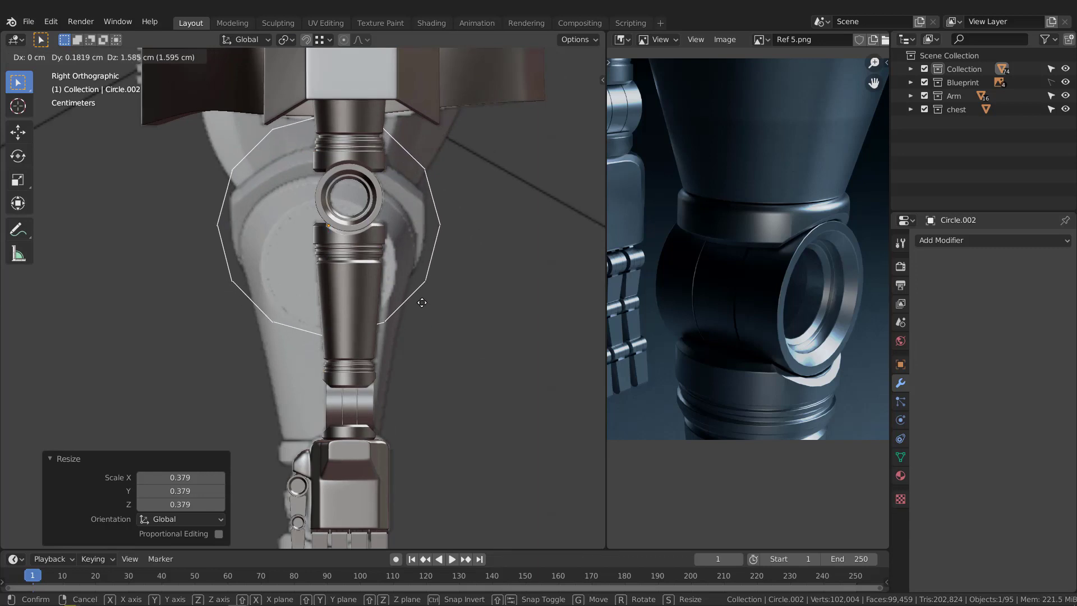
left_click(422, 306)
key("s")
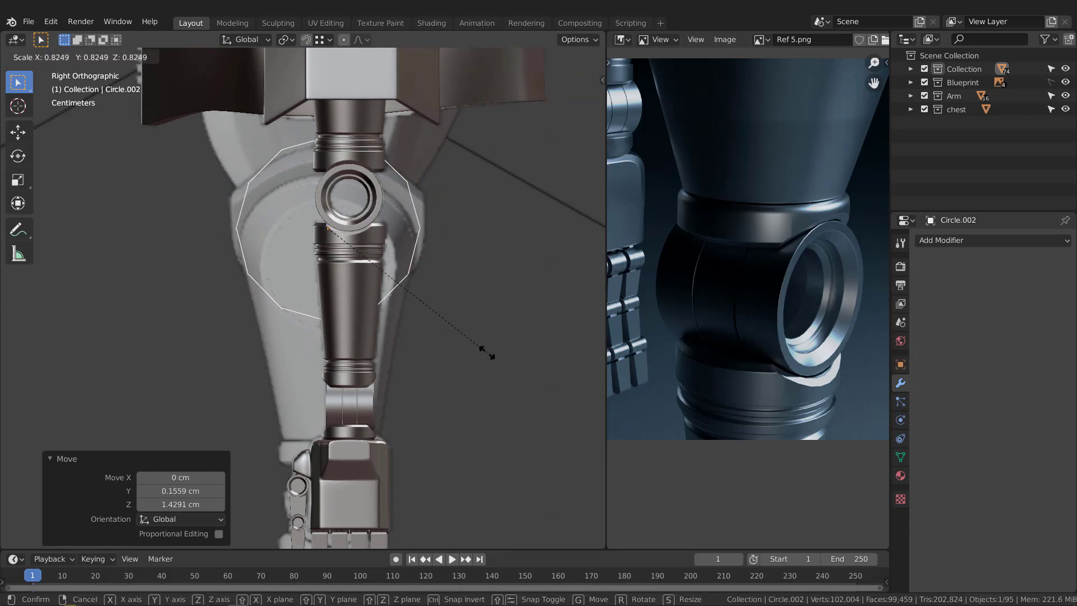
left_click(497, 357)
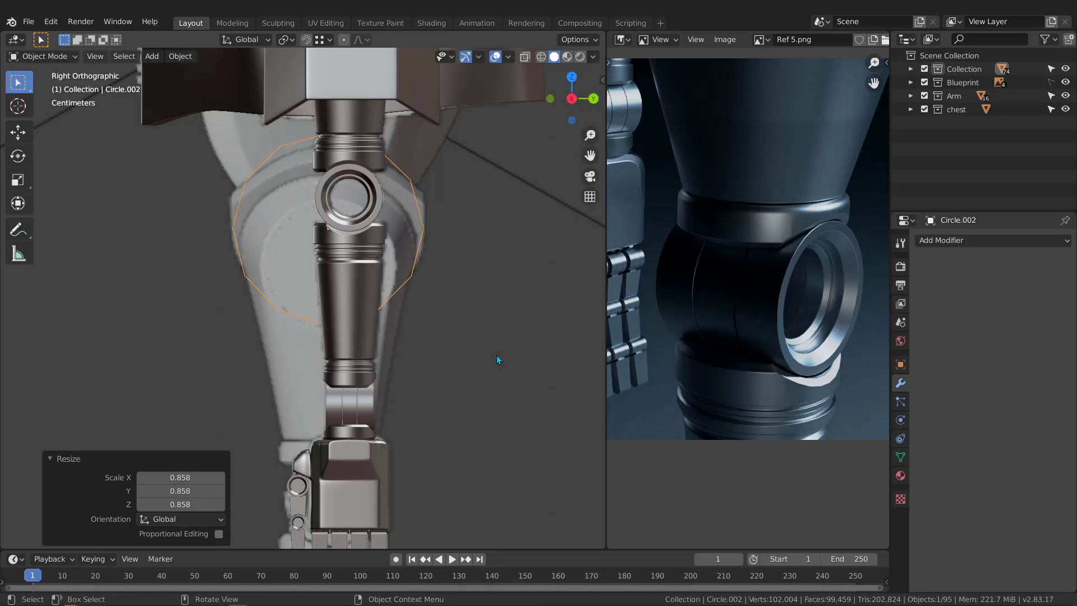
key("g")
left_click(494, 368)
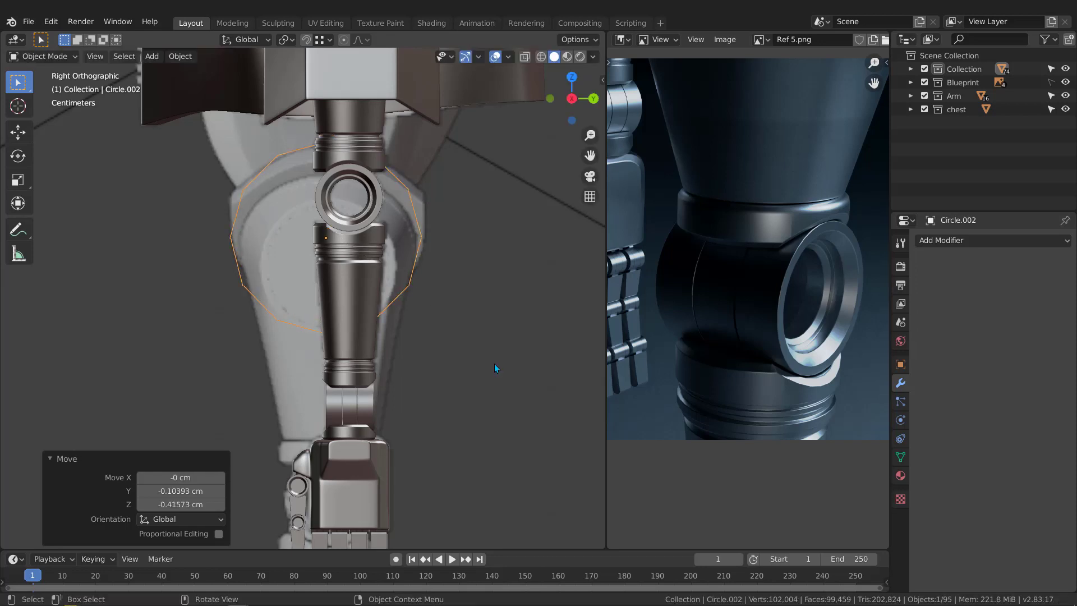
In the front view, move the circle about -8.62 cm along X onto the hip joint
key("KP_1")
scroll(392, 272, "down", 3)
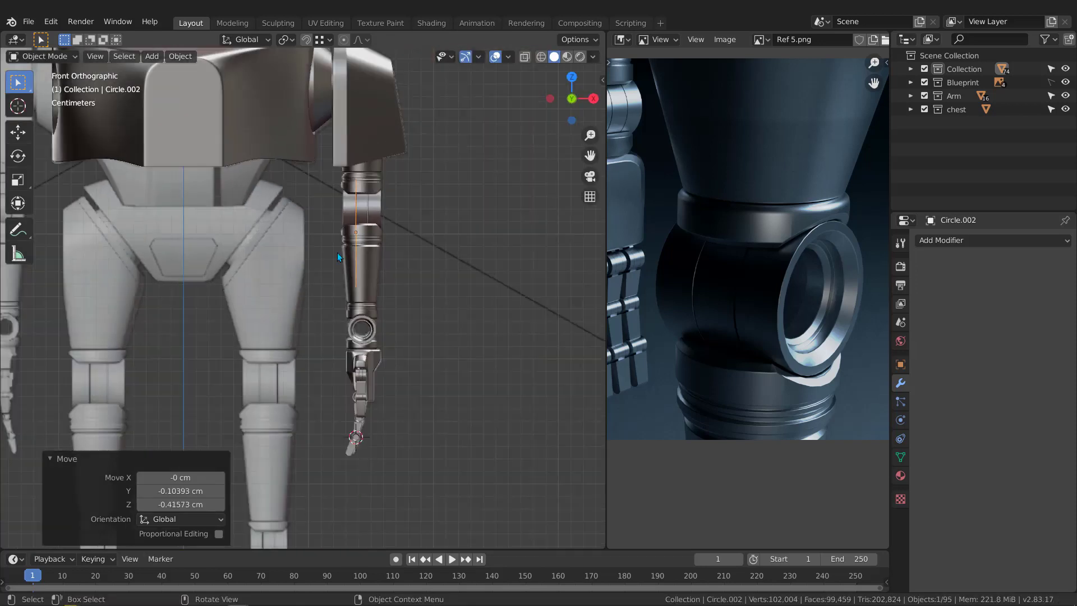
middle_click_drag(336, 255, 419, 264, "shift")
key("g")
key("x")
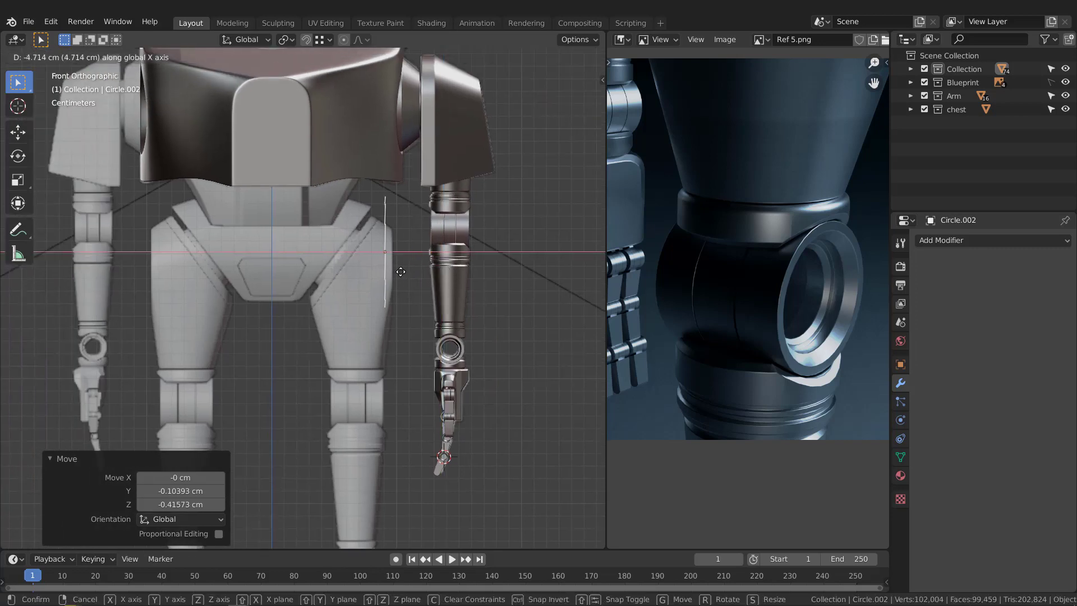
left_click(359, 282)
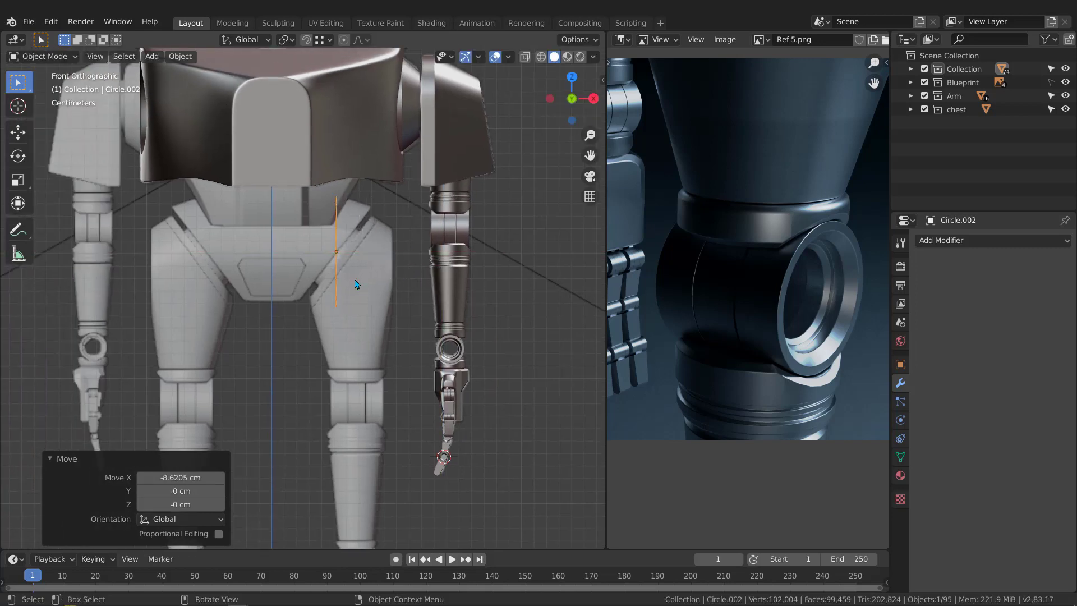
Align the circle with the slanted edge of the pelvis, rotating it about 38.2°, scaling it by about 1.064 and nudging it into place
scroll(330, 204, "up", 3)
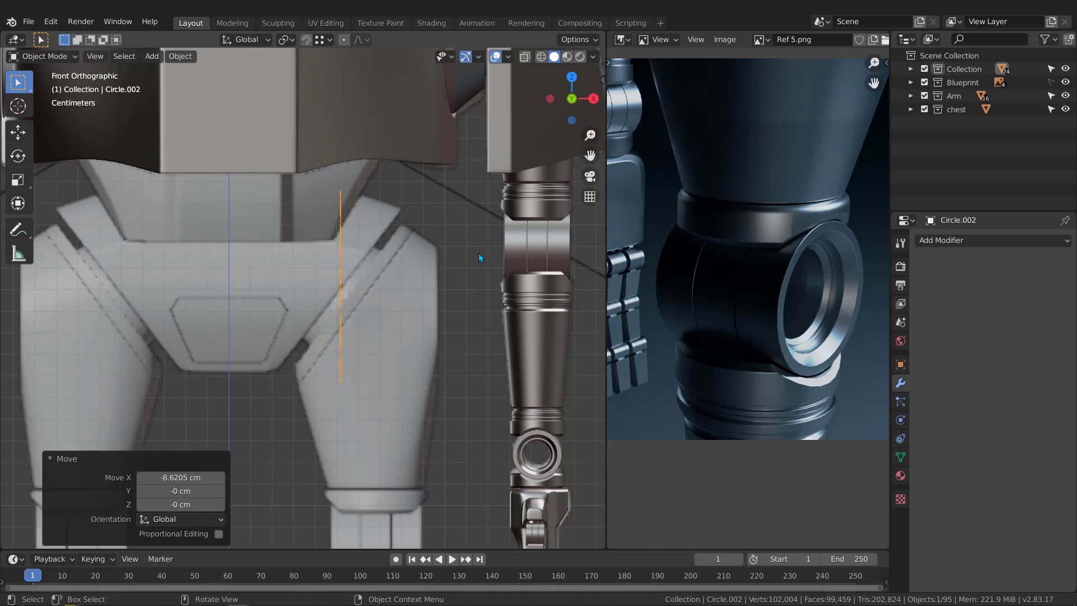
key("r")
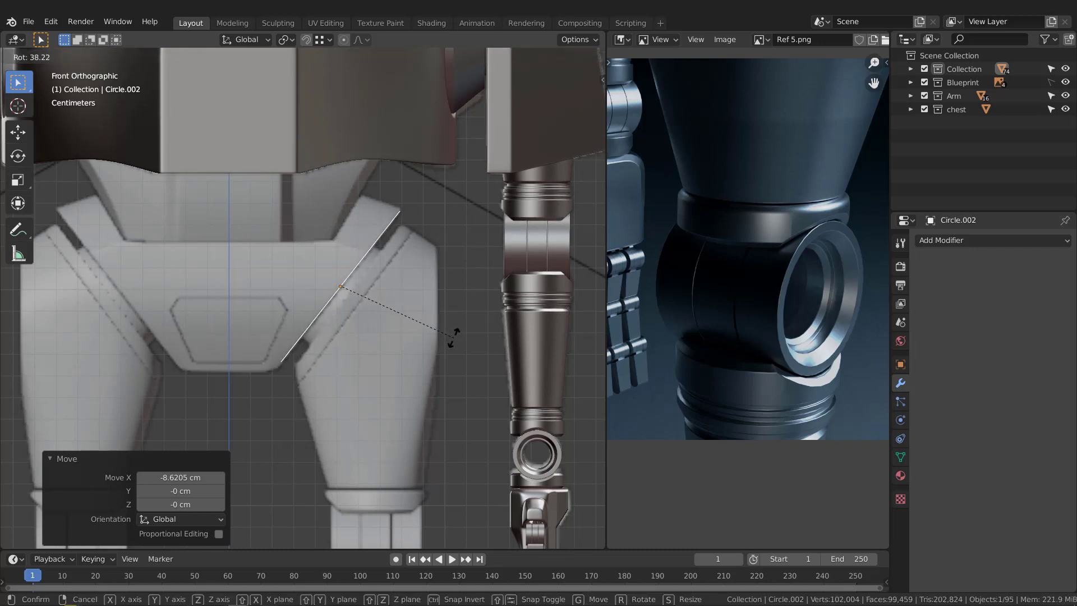
left_click(453, 337)
key("s")
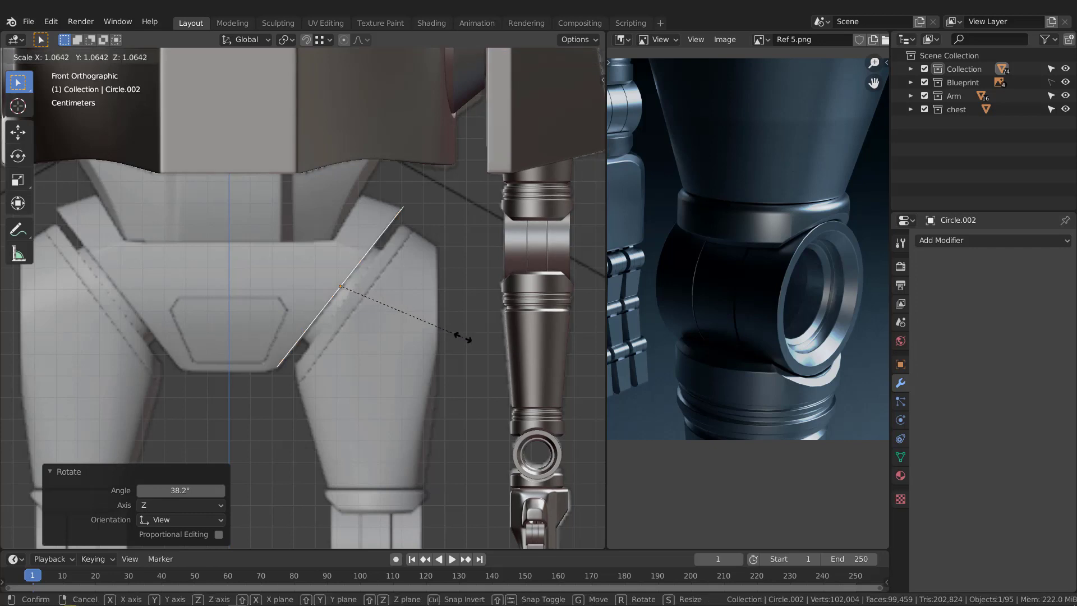
left_click(462, 342)
key("g")
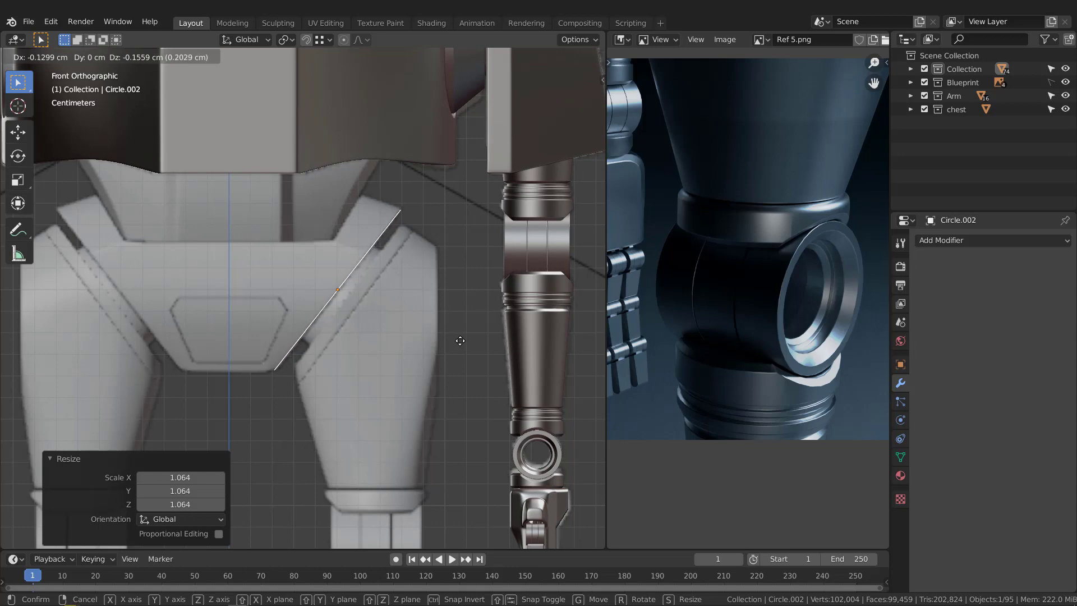
left_click(460, 340)
In the side view, move the circle about 0.15 cm along Y to centre it on the thigh outline
scroll(410, 293, "down", 2)
middle_click_drag(409, 292, 340, 334)
key("KP_3")
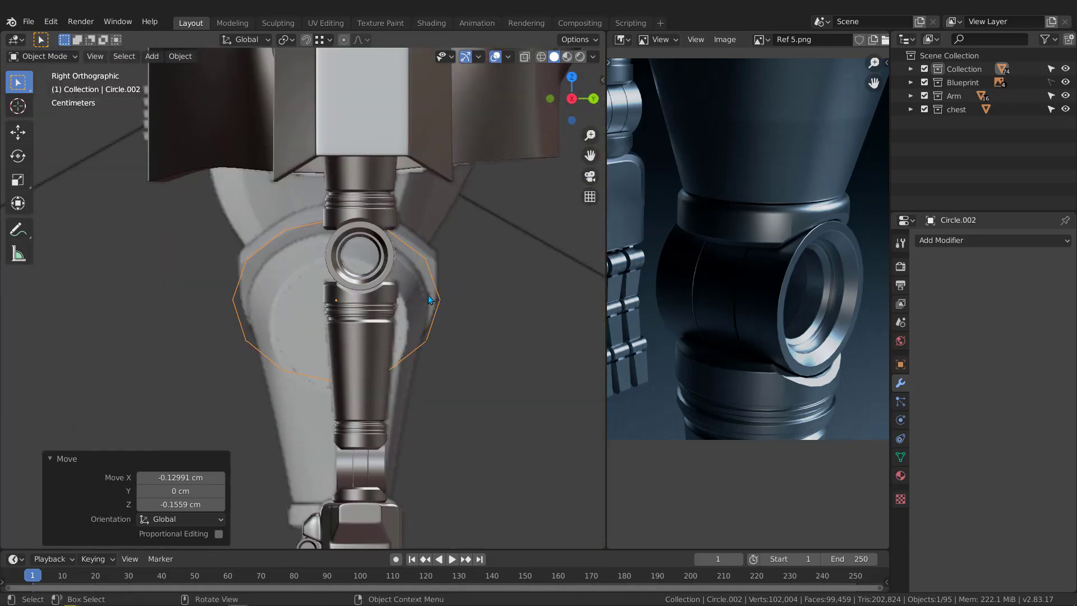
key("g")
key("y")
left_click(476, 299)
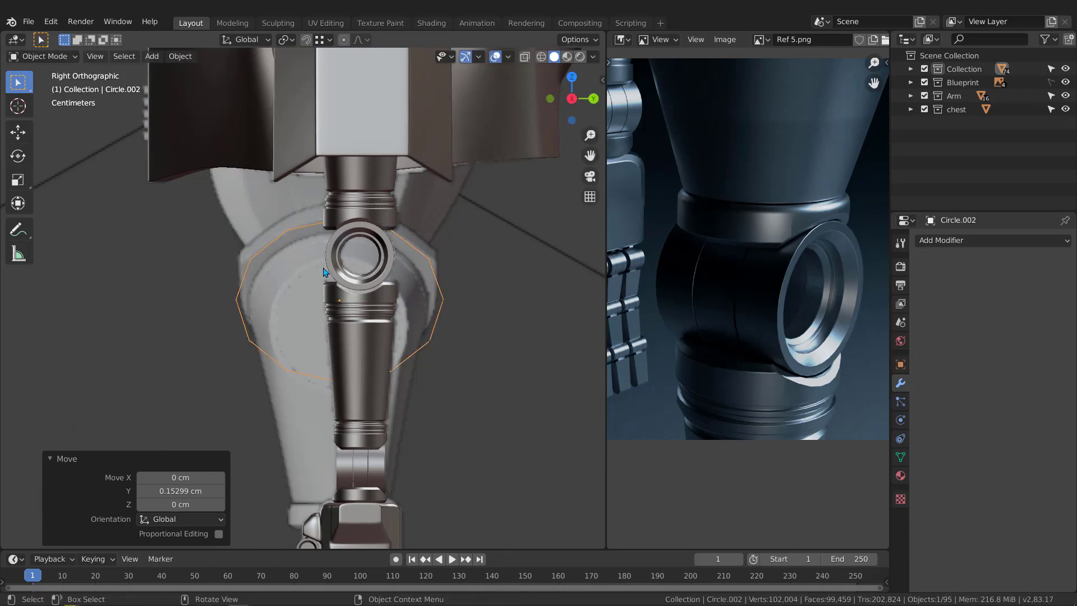
scroll(326, 273, "down", 4)
middle_click_drag(252, 286, 334, 305)
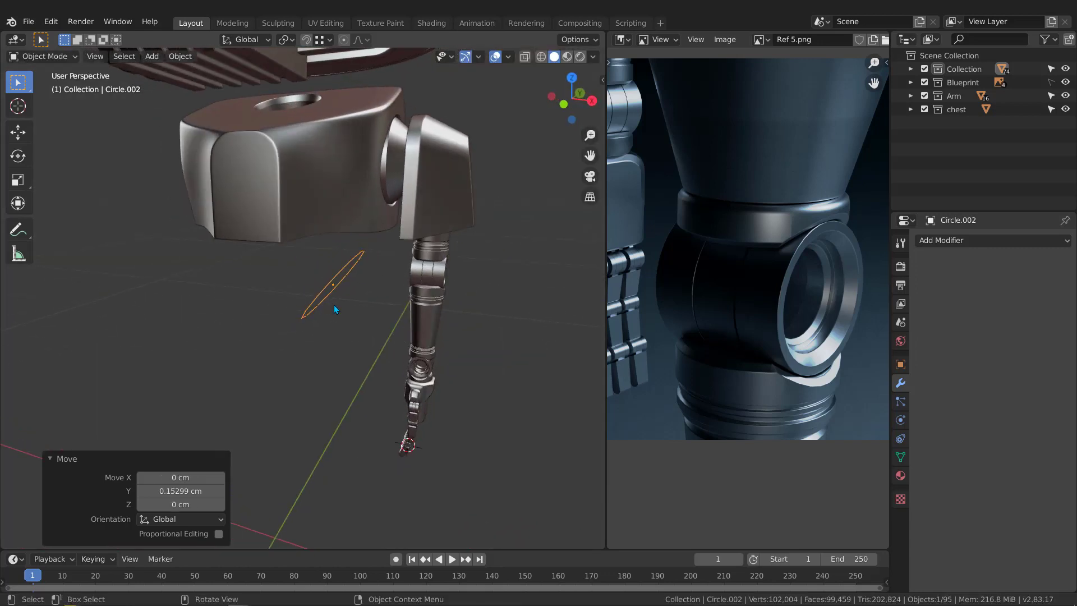
key("KP_1")
scroll(337, 260, "up", 3)
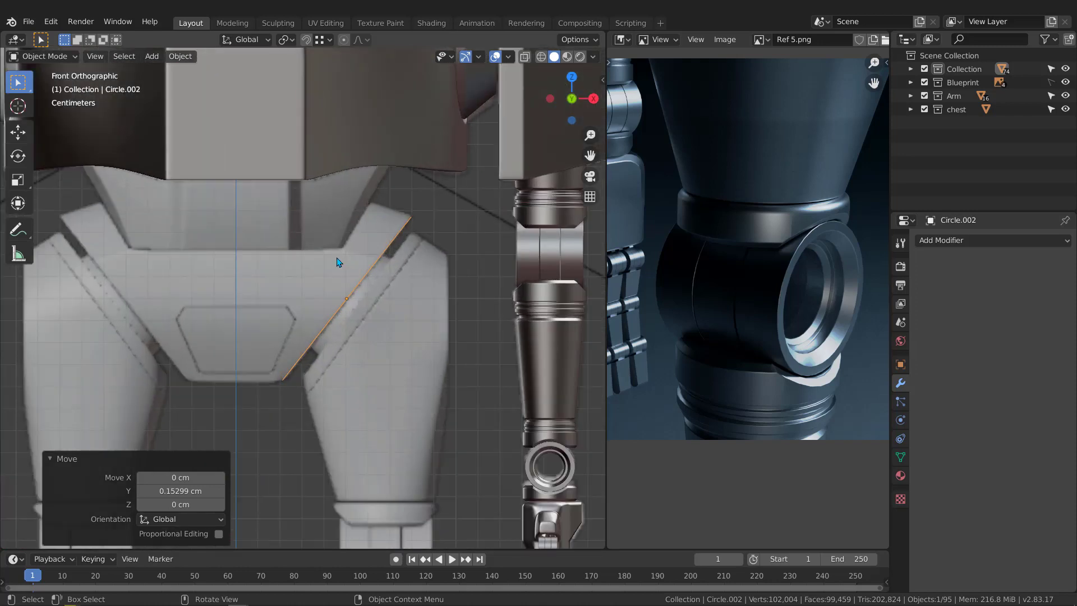
scroll(339, 267, "down", 2)
middle_click_drag(355, 265, 412, 267, "shift")
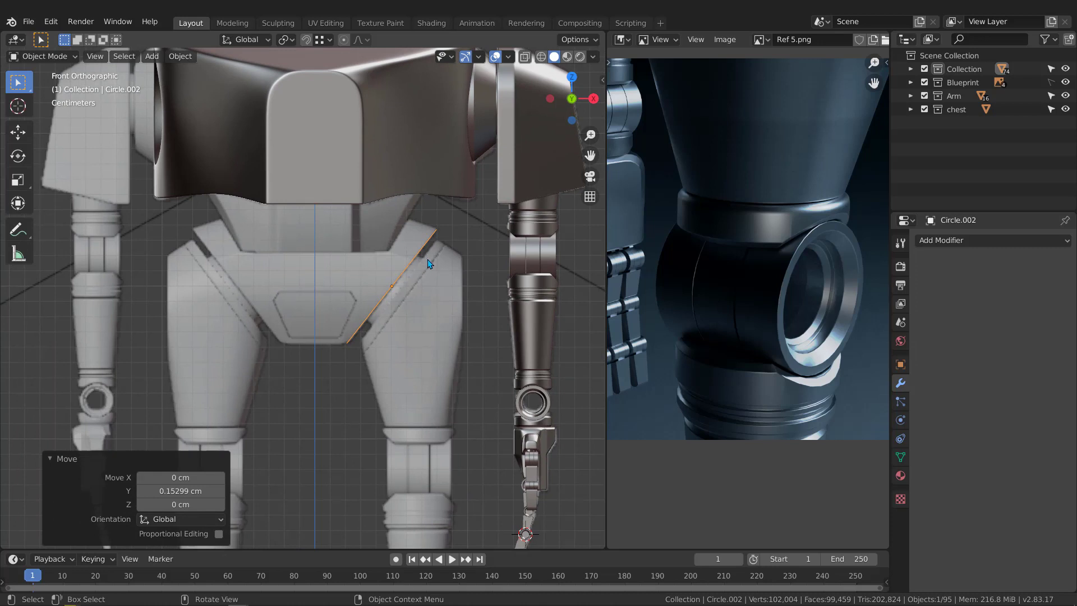
Apply the circle's transform and fill its outline with a face
key("Tab")
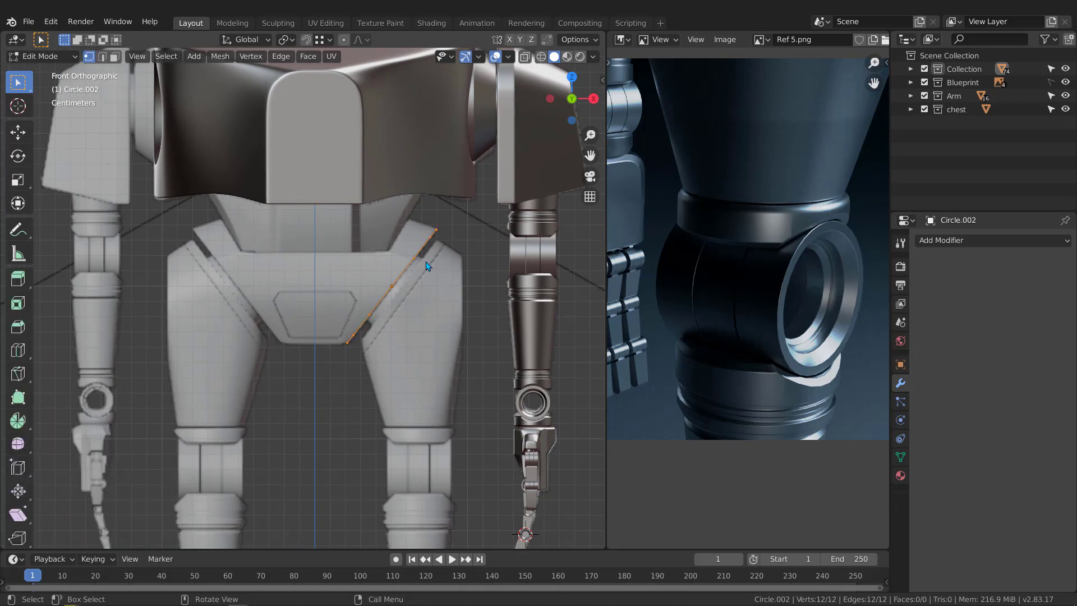
key("Tab")
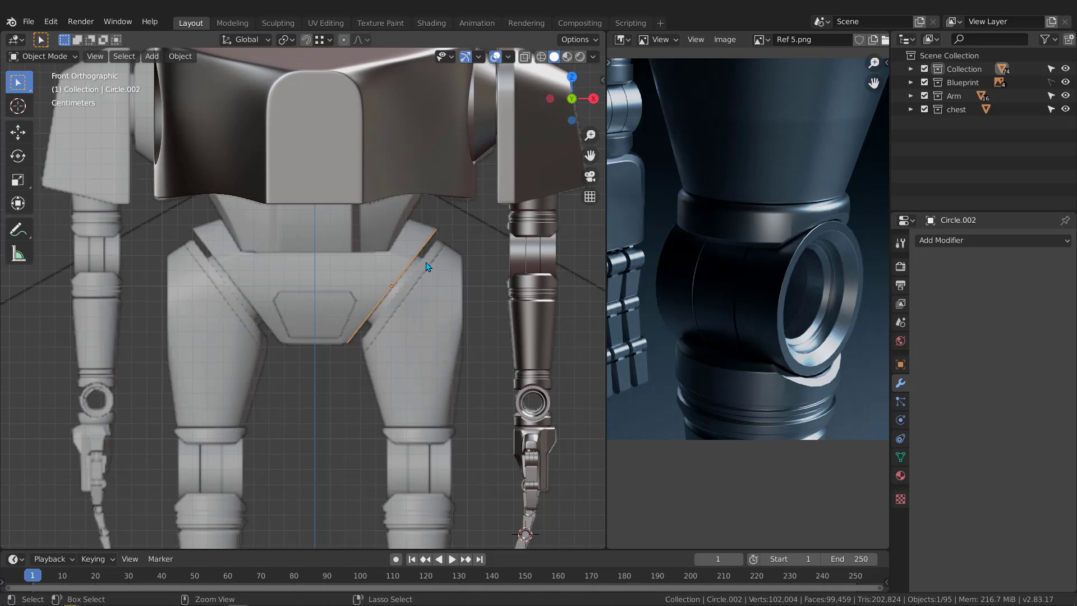
key("ctrl+a")
left_click(373, 262)
key("Tab")
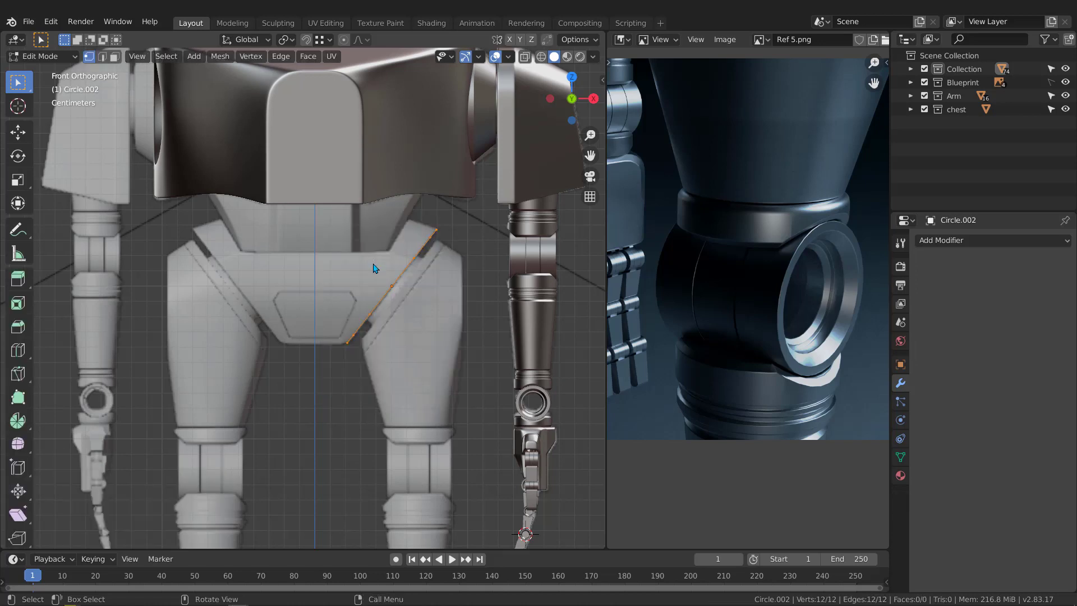
middle_click_drag(447, 283, 360, 277)
key("f")
key("Tab")
Add a Solidify modifier to the disc, set its thickness to 1.8 cm to match the front blueprint, and apply it
left_click(950, 242)
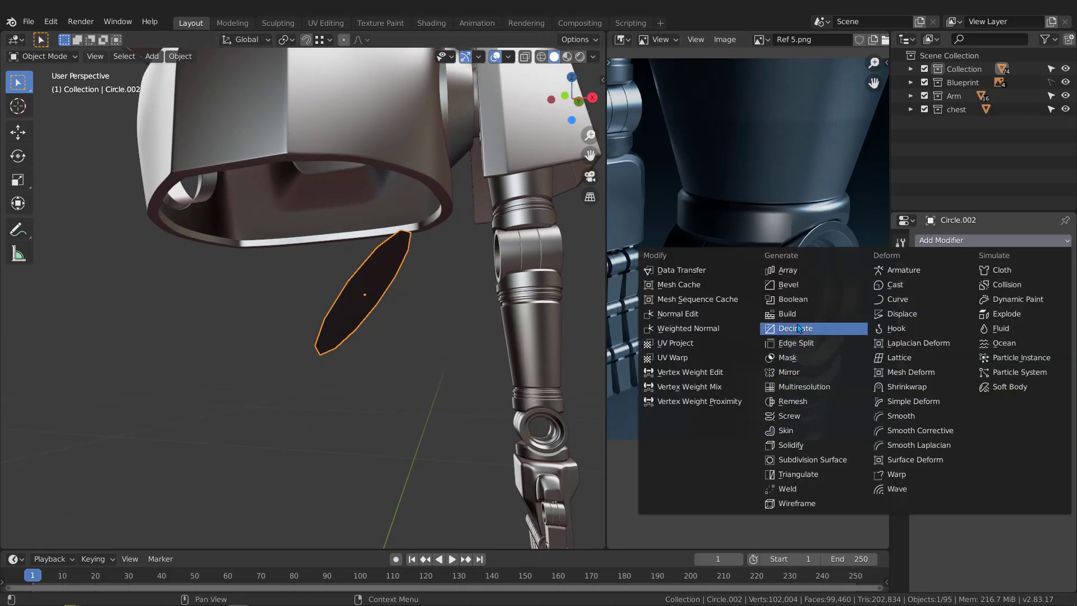
left_click(786, 445)
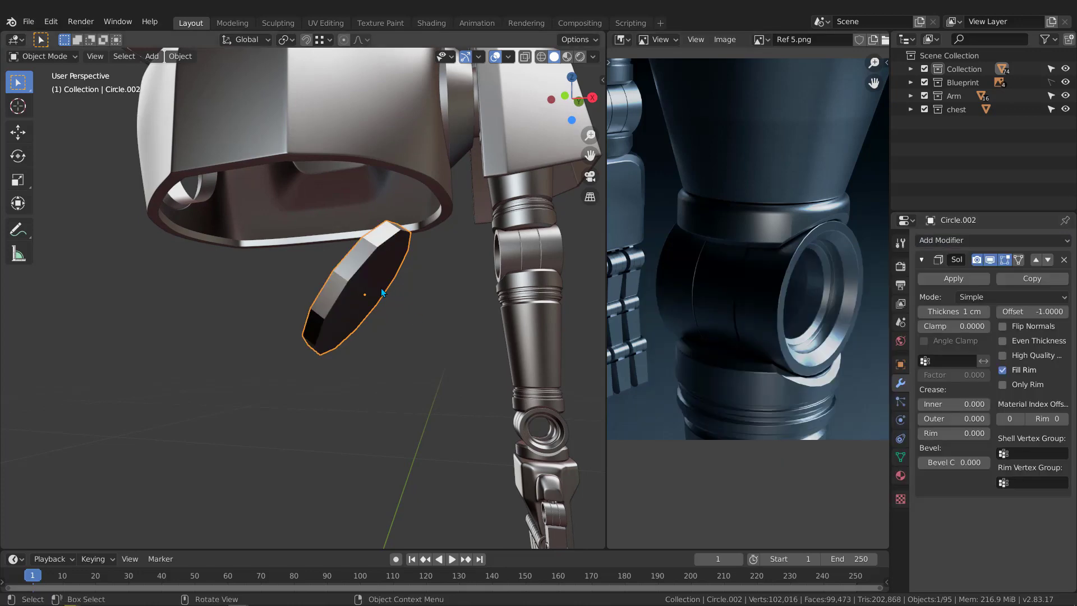
middle_click_drag(426, 298, 405, 292)
key("KP_1")
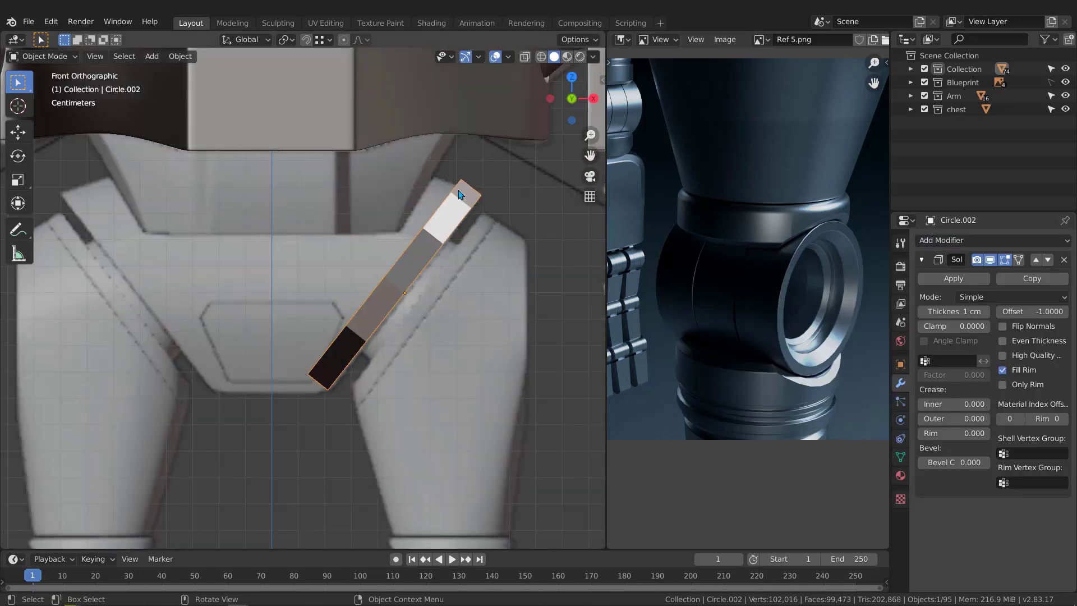
scroll(460, 193, "up", 1)
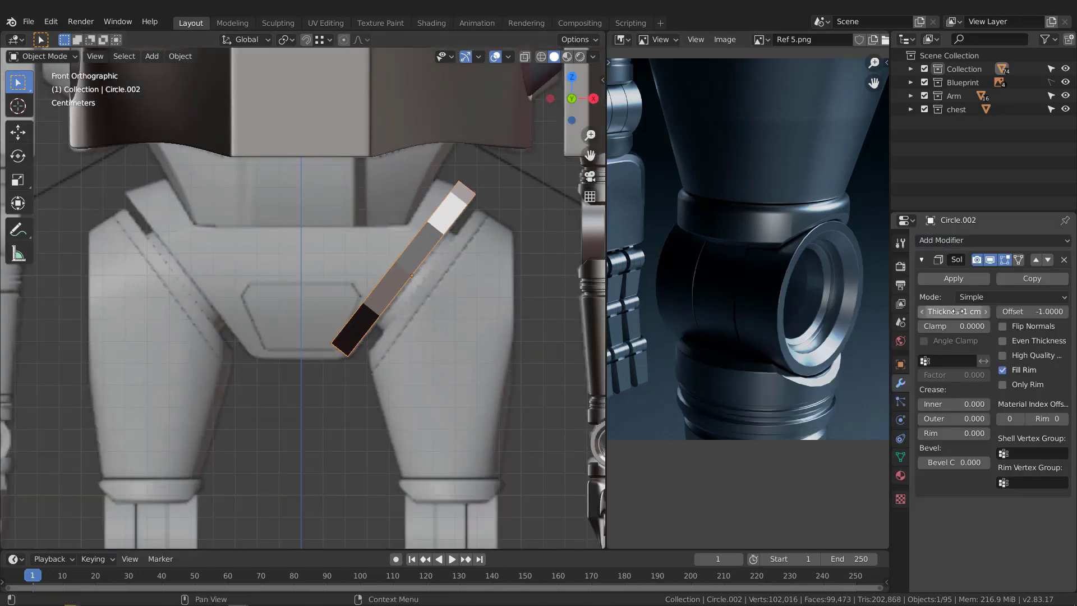
left_click_drag(951, 311, 979, 312)
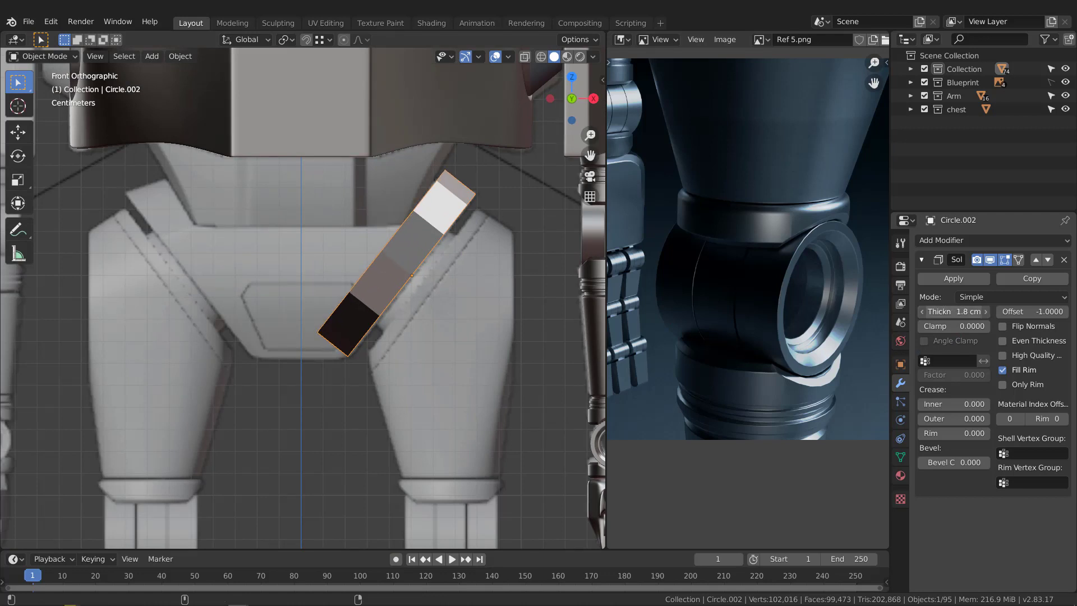
left_click(953, 278)
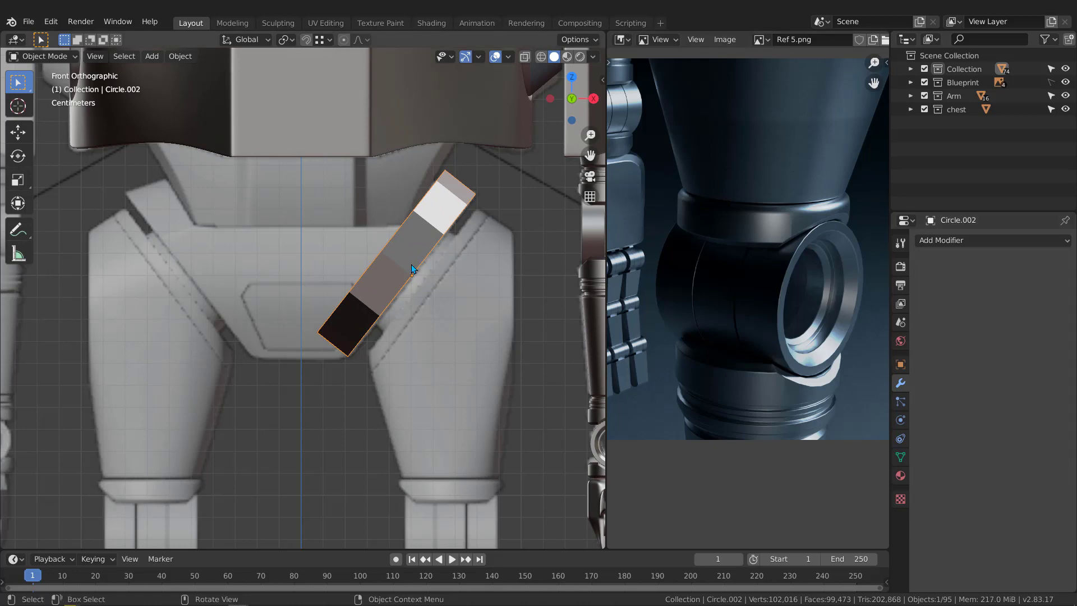
In the front view, move the disc's inner edge loop about -0.33 cm along X and -0.46 cm along Z
key("Tab")
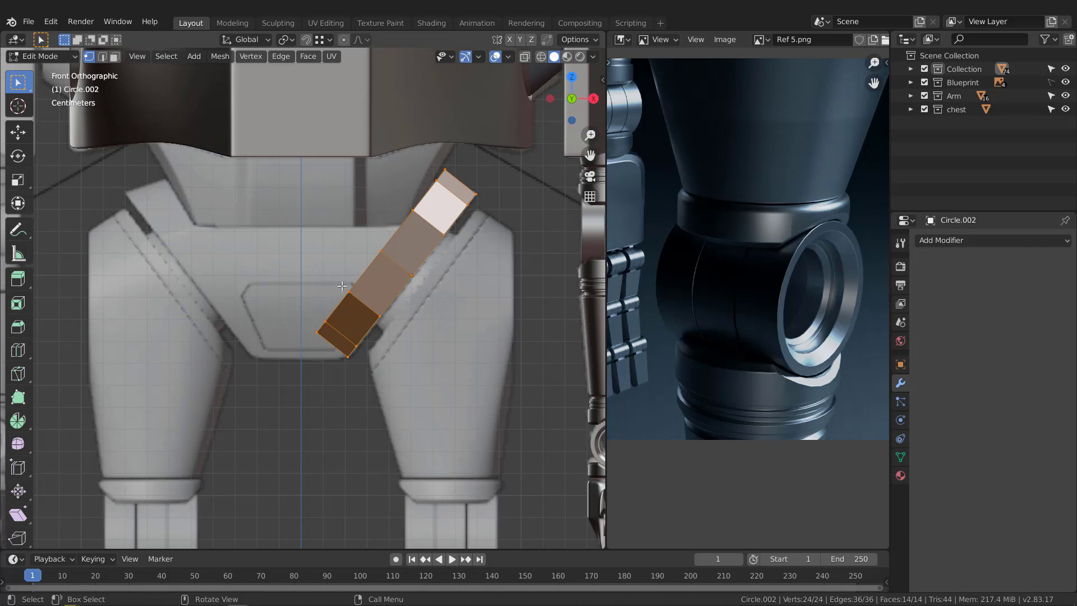
left_click(383, 244, "alt")
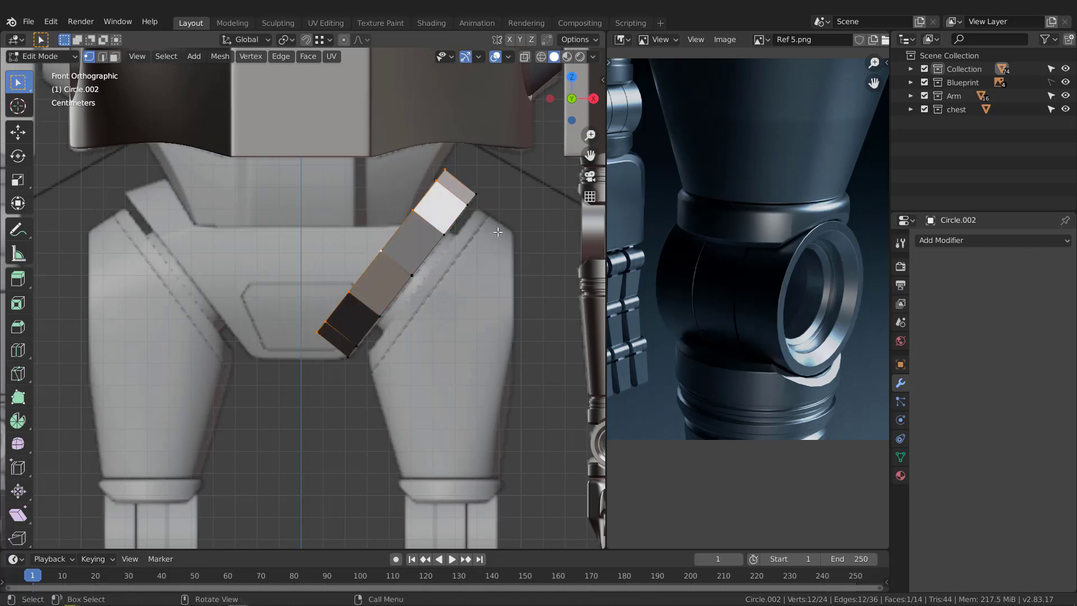
key("g")
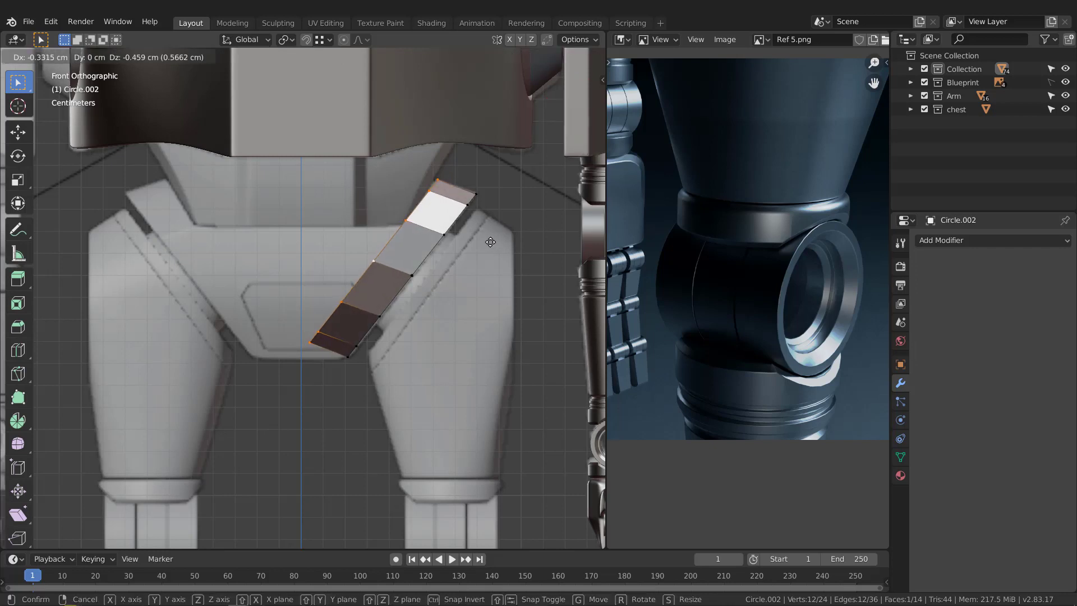
left_click(490, 241)
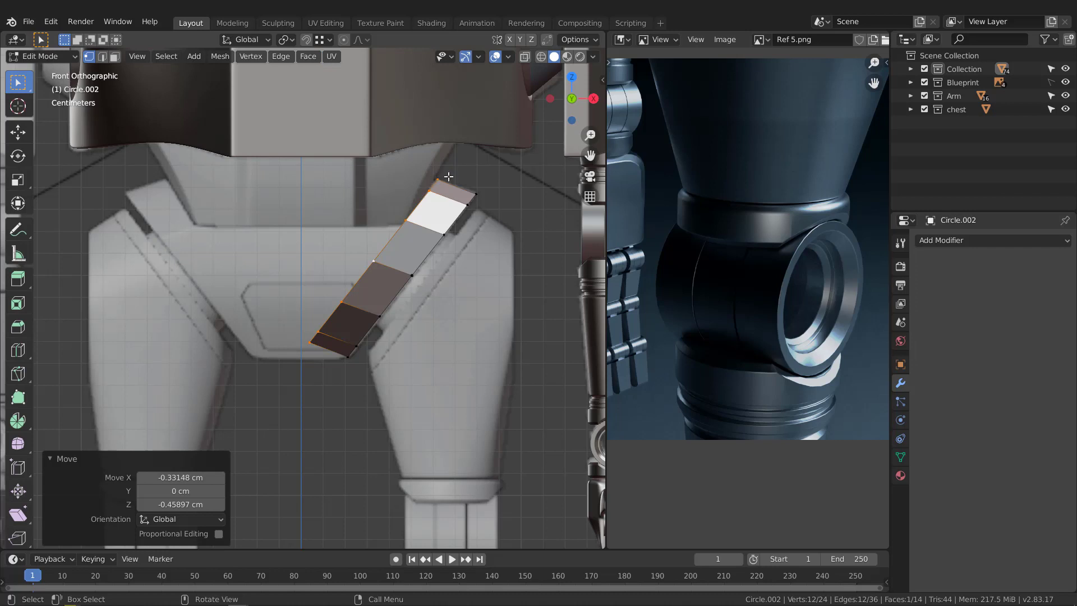
scroll(438, 182, "up", 2)
scroll(402, 172, "down", 3)
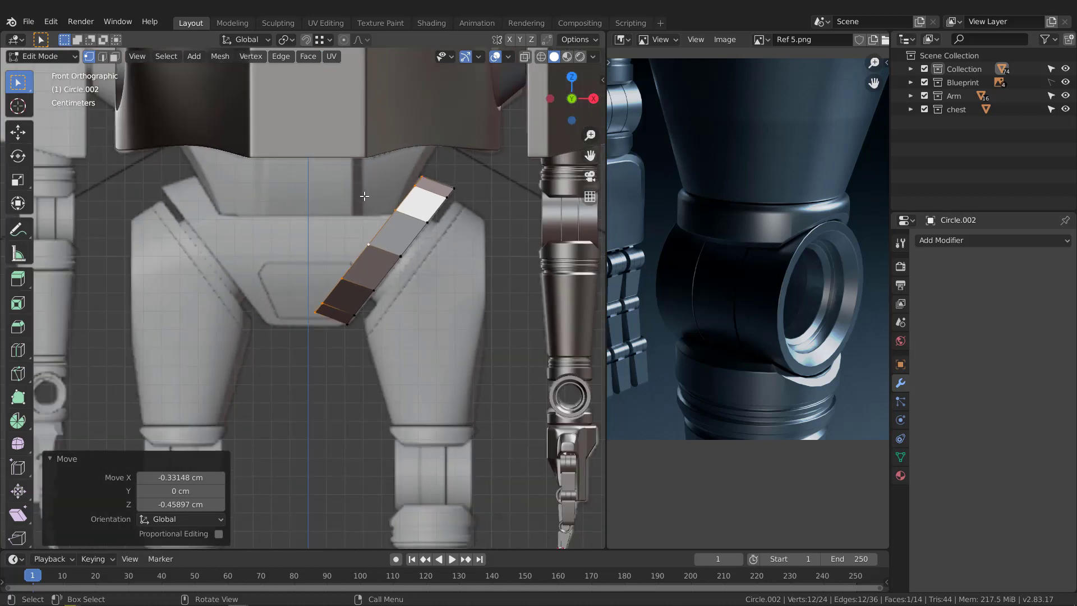
Scale the inner edge loop by about 1.101 around the 3D cursor placed at its top corner, then restore the Median Point pivot
right_click_drag(342, 197, 422, 176, "shift")
left_click(285, 40)
left_click(307, 84)
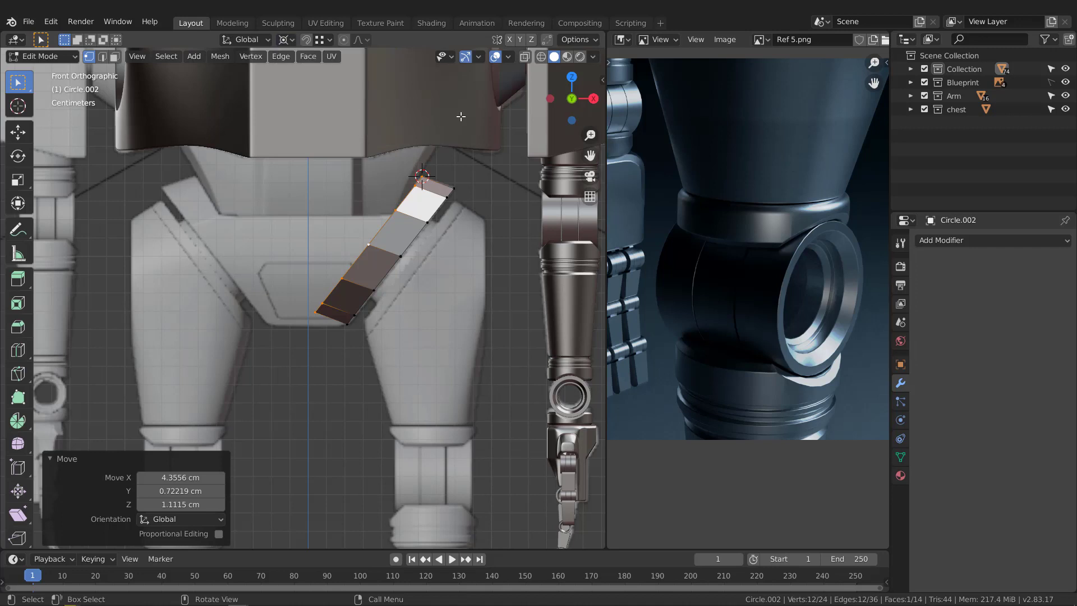
key("s")
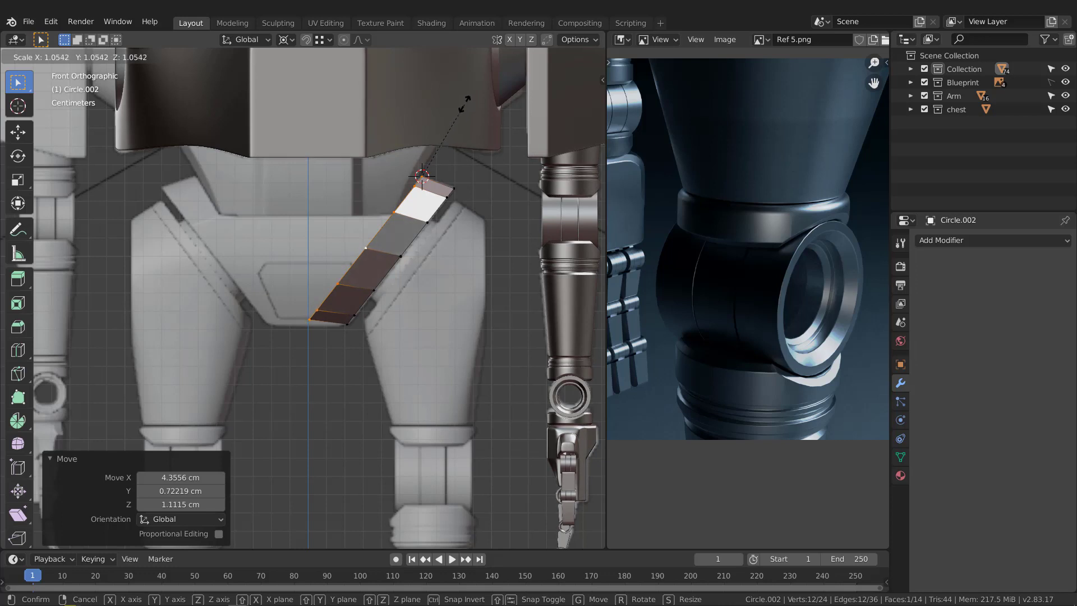
left_click(474, 70)
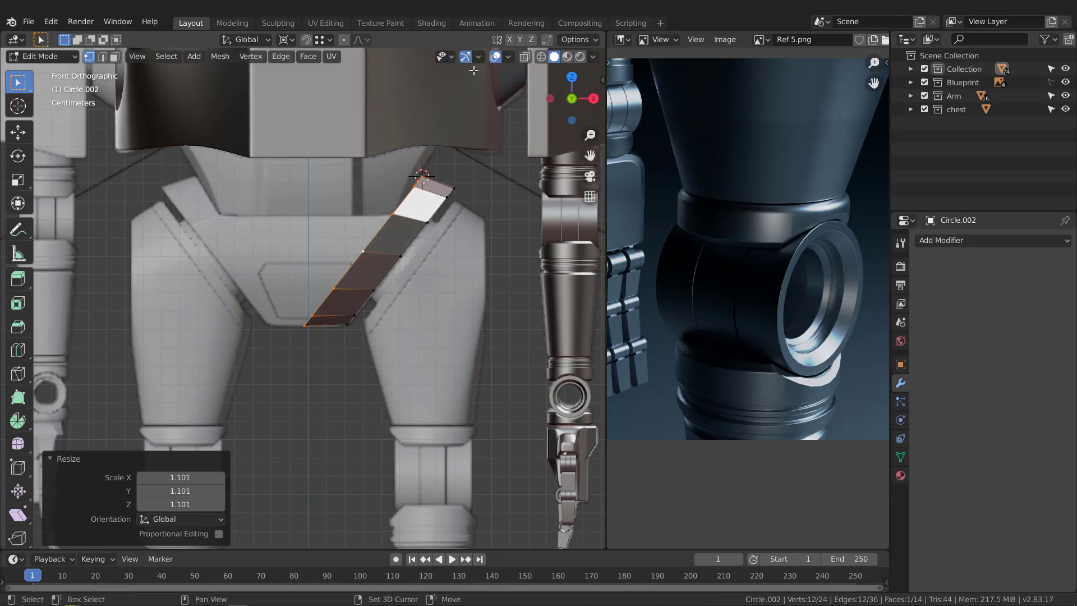
left_click(286, 40)
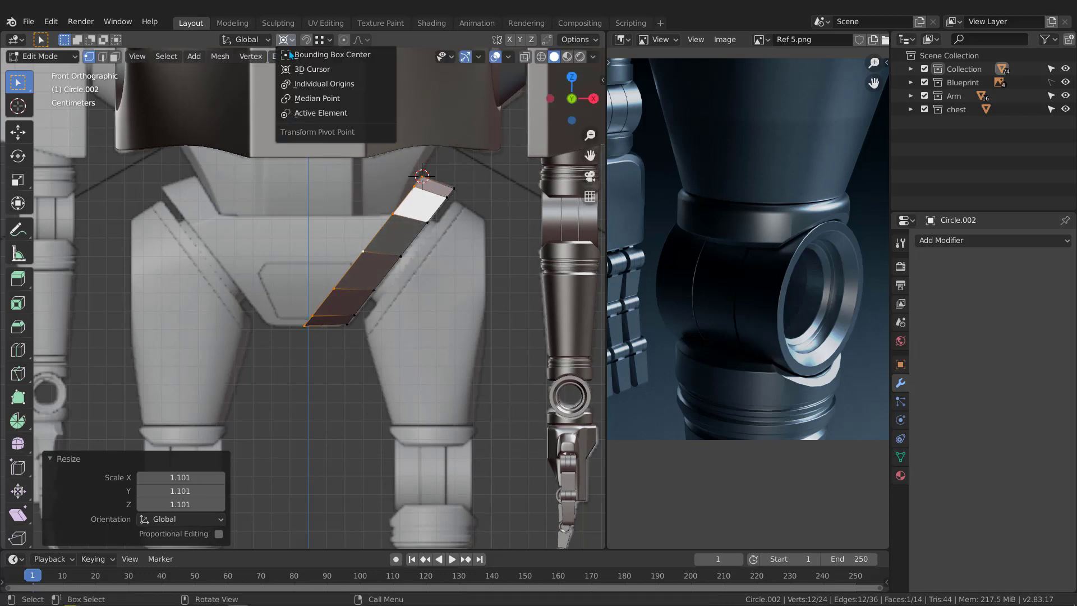
left_click(309, 100)
Show the disc in wireframe over the pelvis blueprint in the front view
scroll(360, 254, "up", 2)
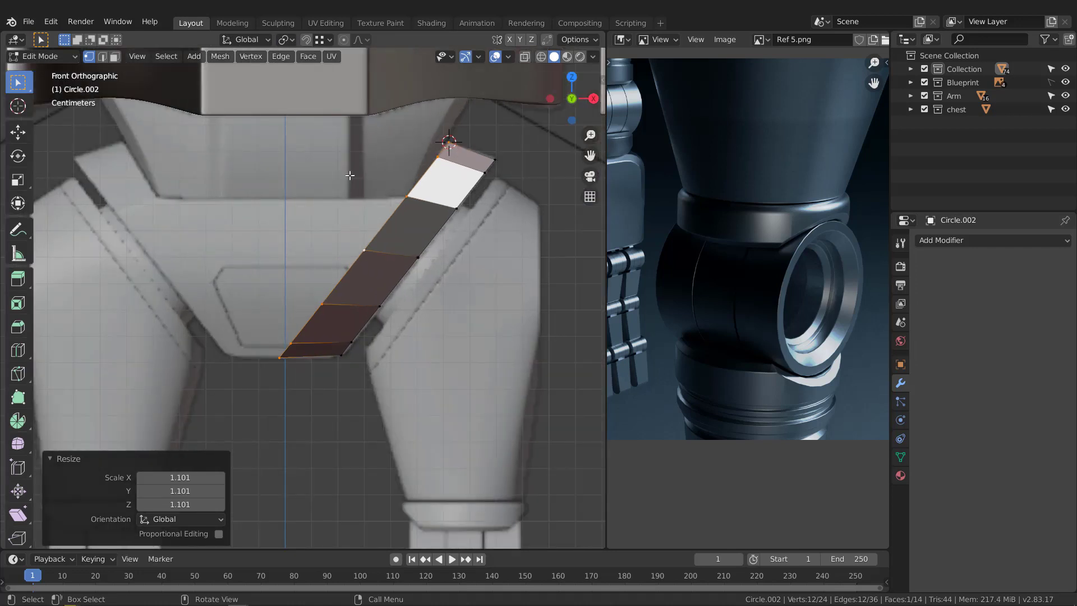
scroll(387, 185, "up", 1)
key("alt+z")
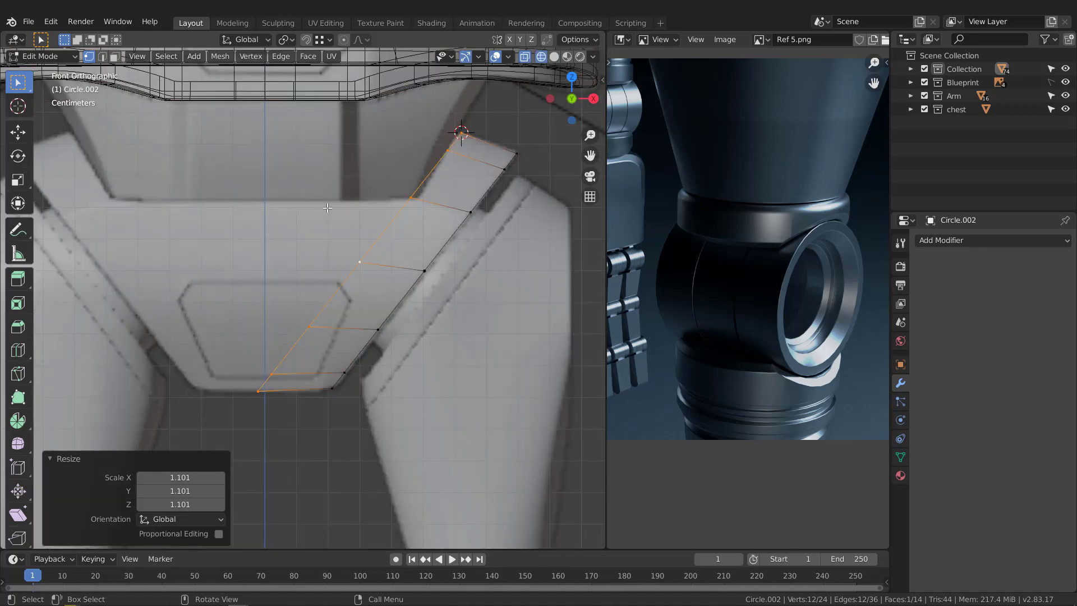
left_click_drag(362, 175, 423, 220)
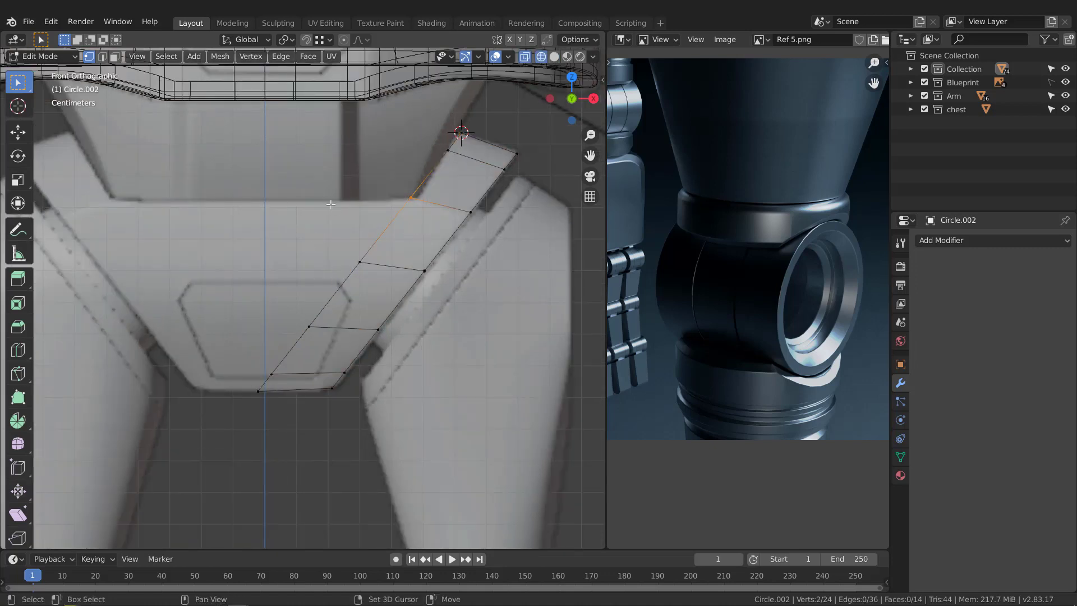
left_click_drag(335, 198, 380, 278, "shift")
left_click_drag(286, 306, 331, 349, "shift")
left_click_drag(236, 339, 298, 434, "shift")
Fill a four-sided face across the upper middle of the enlarged inner ring from two opposite pairs of vertices
middle_click_drag(286, 271, 325, 288)
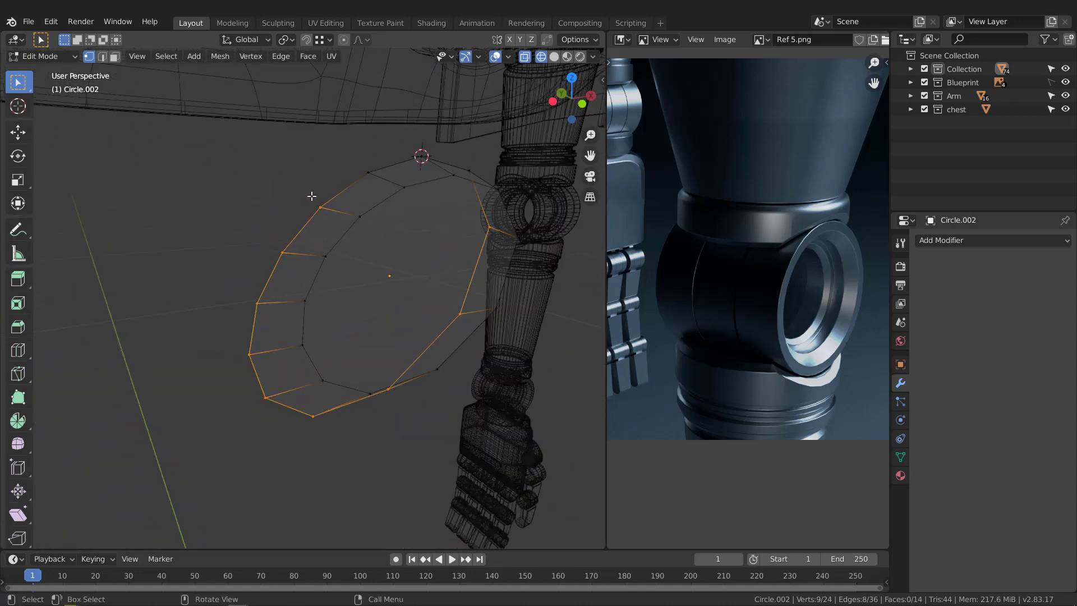
left_click(317, 215)
left_click_drag(268, 237, 303, 268, "shift")
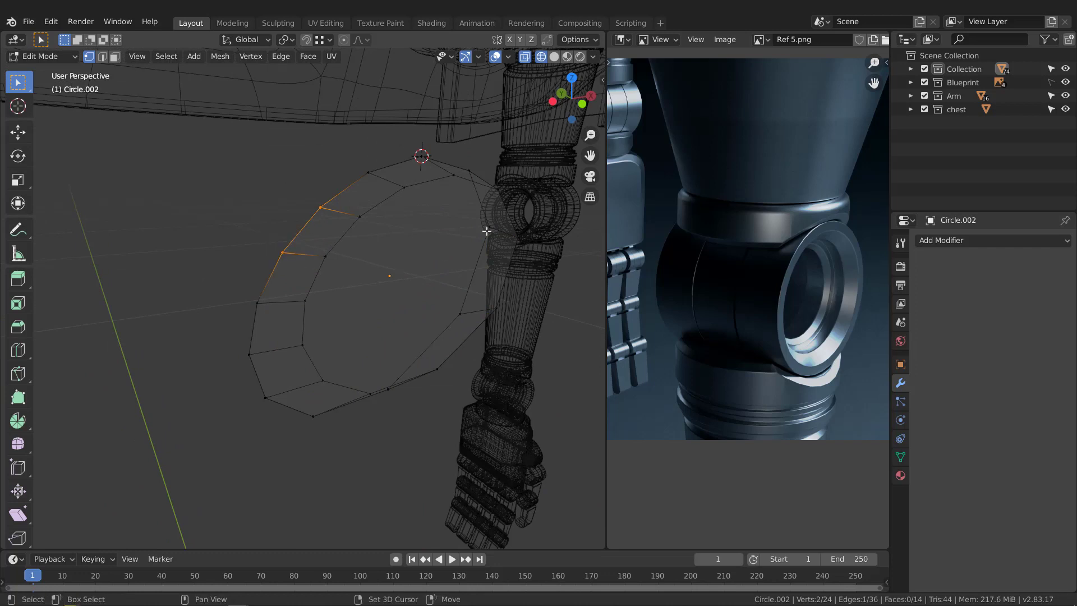
left_click(486, 231, "shift")
left_click(464, 305, "shift")
key("f")
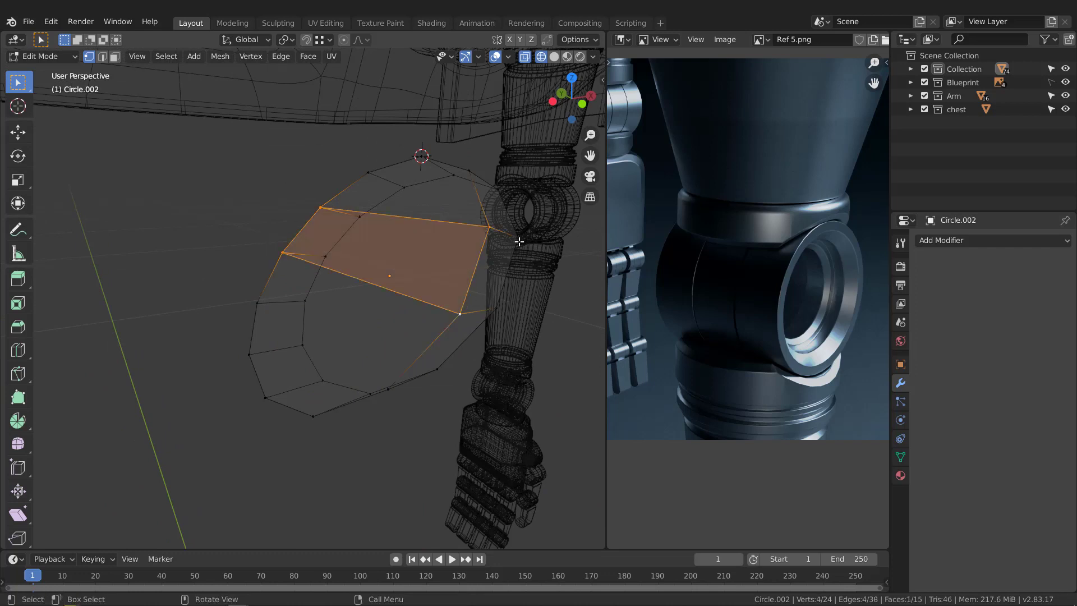
In edge selection mode, fill the next section of the inner ring below with a face between its cross edge and both side edges
middle_click_drag(362, 248, 333, 250)
key("2")
left_click(324, 269)
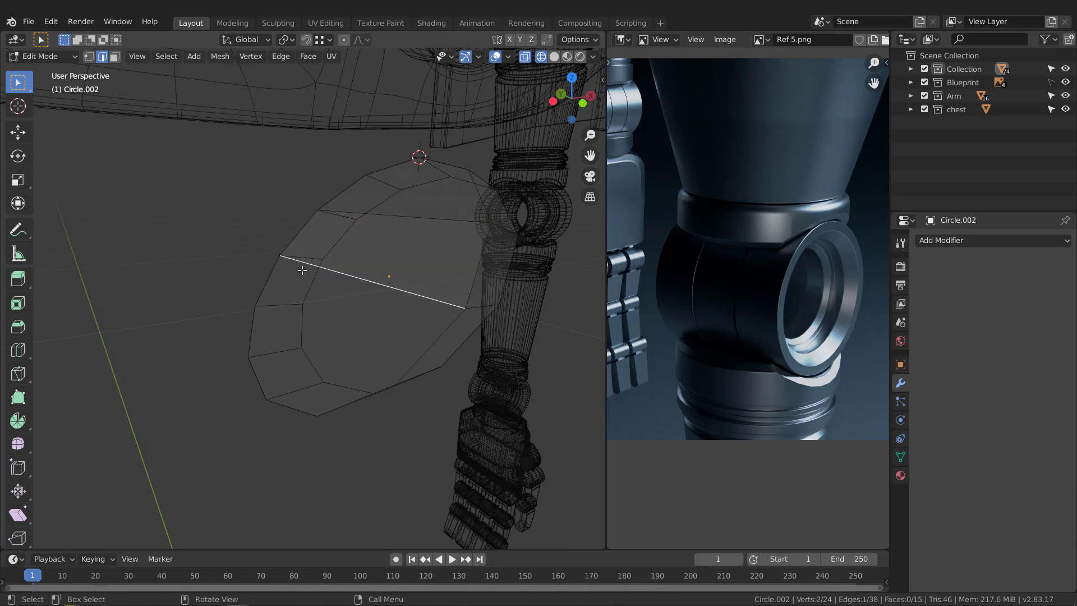
left_click(276, 268, "shift")
left_click(439, 331, "shift")
middle_click_drag(328, 344, 373, 311)
key("f")
Fill the bottom section of the inner ring with a face bounded by the lowest cross edge and the four remaining rim edges
left_click(306, 338)
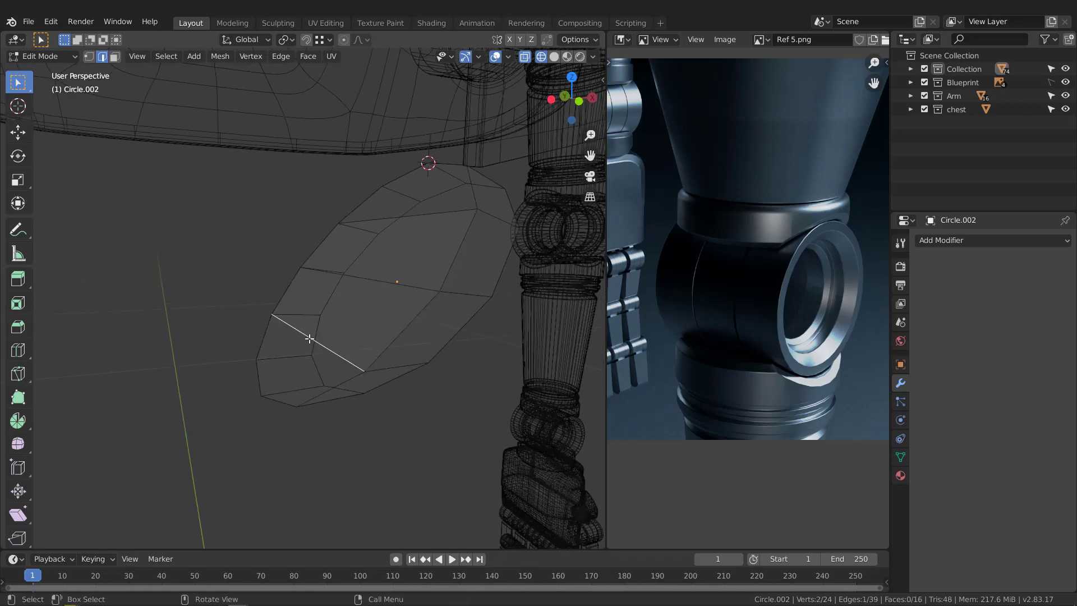
middle_click_drag(311, 338, 326, 337)
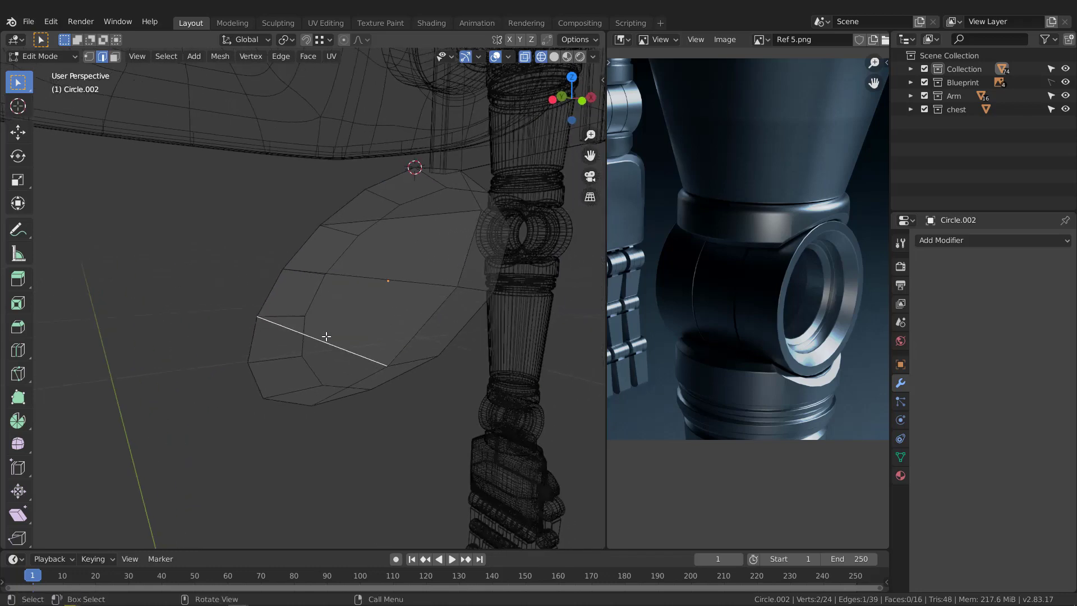
left_click(270, 345, "shift")
left_click(368, 372, "shift")
middle_click_drag(355, 327, 360, 329)
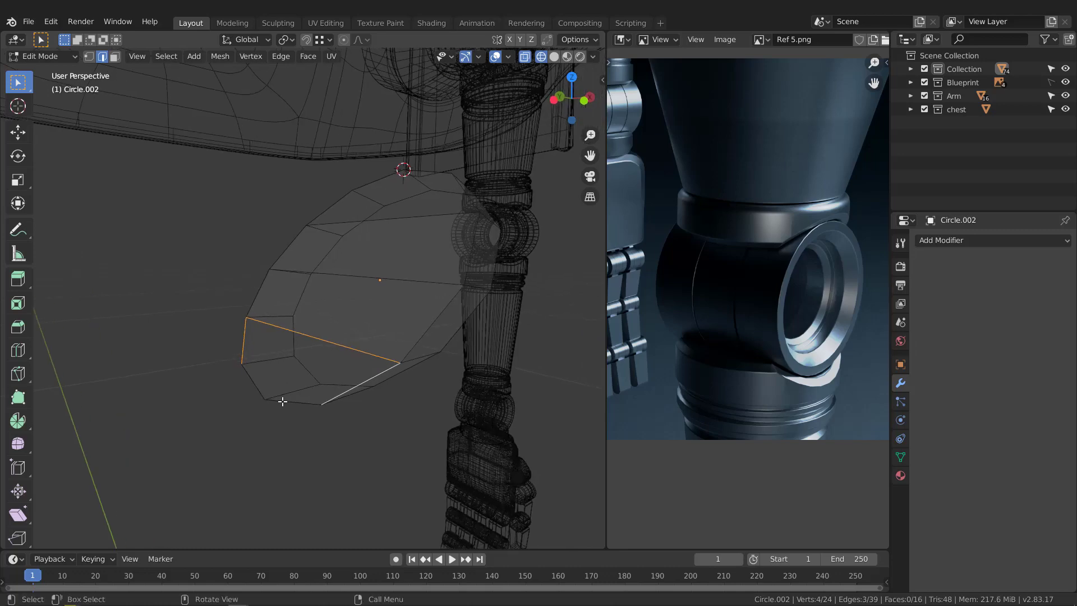
middle_click_drag(283, 401, 336, 378)
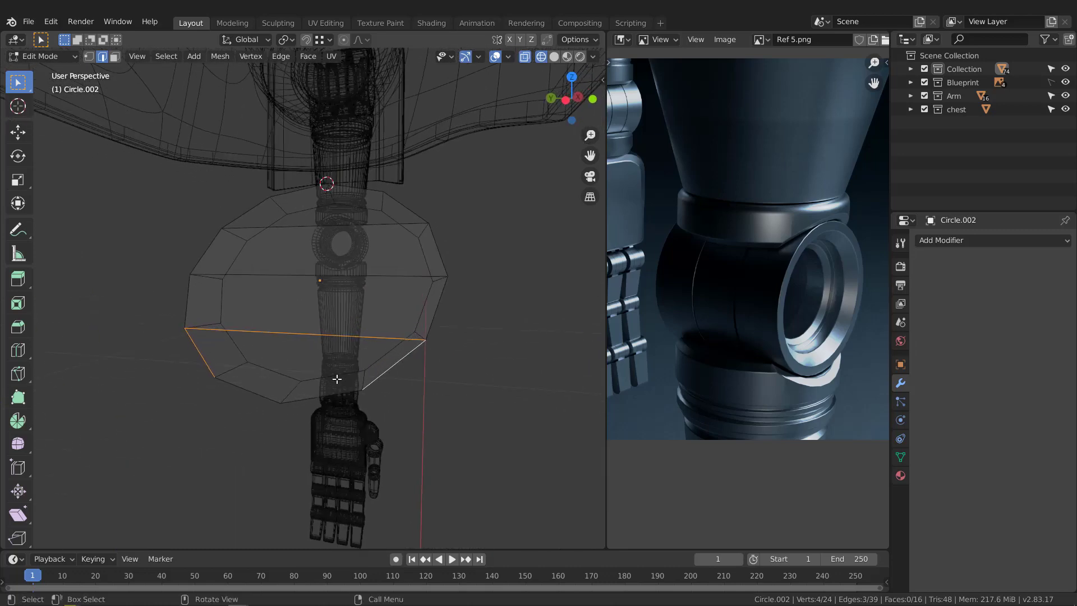
left_click(305, 397, "shift")
left_click(254, 392, "shift")
middle_click_drag(389, 320, 352, 321)
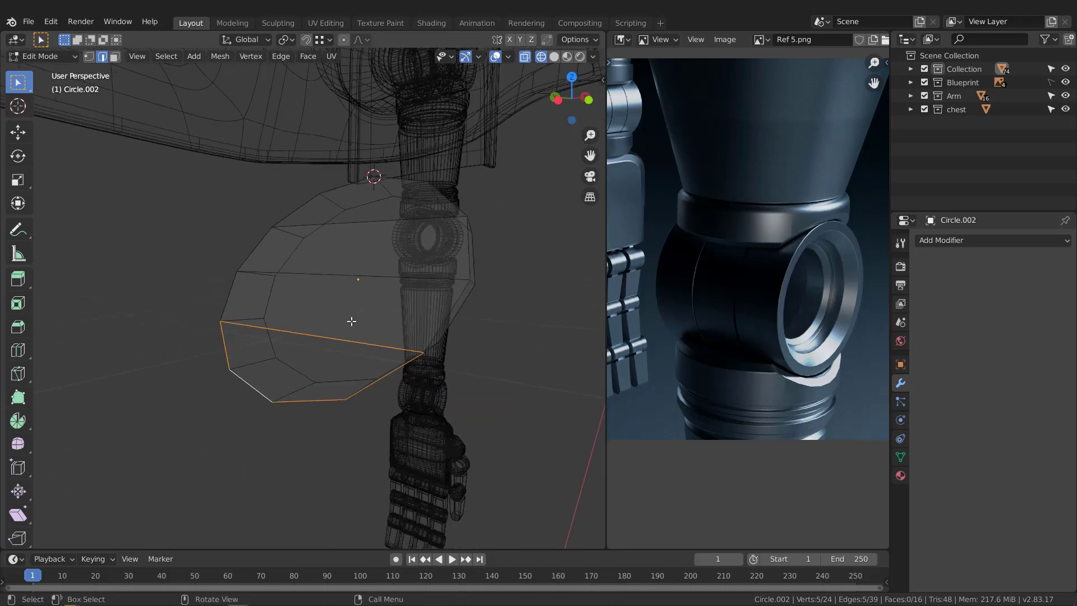
key("f")
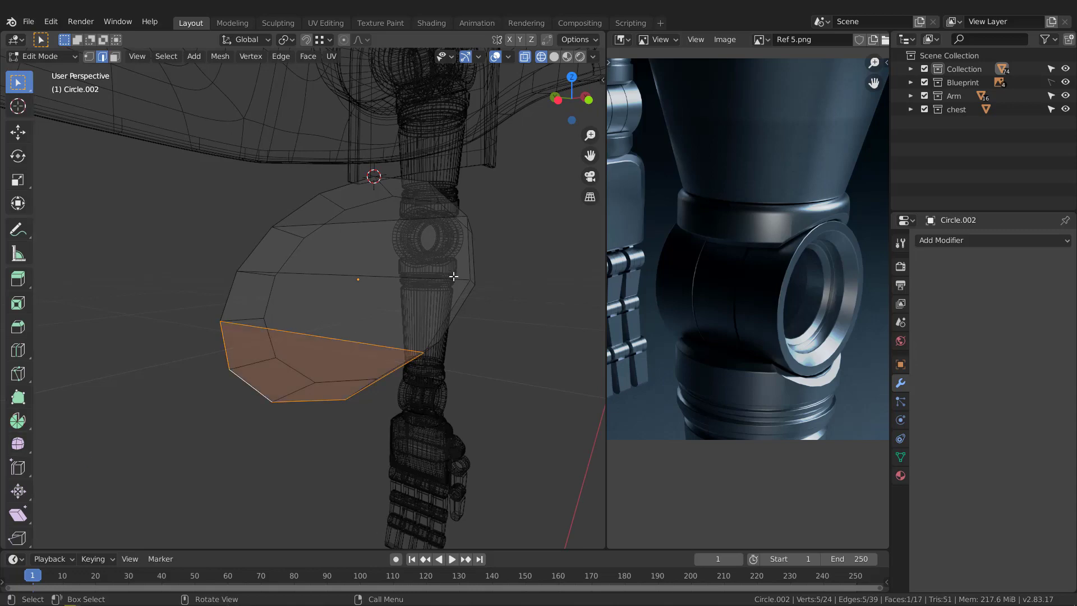
Switch to face selection mode and return the viewport to solid shading
middle_click_drag(303, 349, 343, 280)
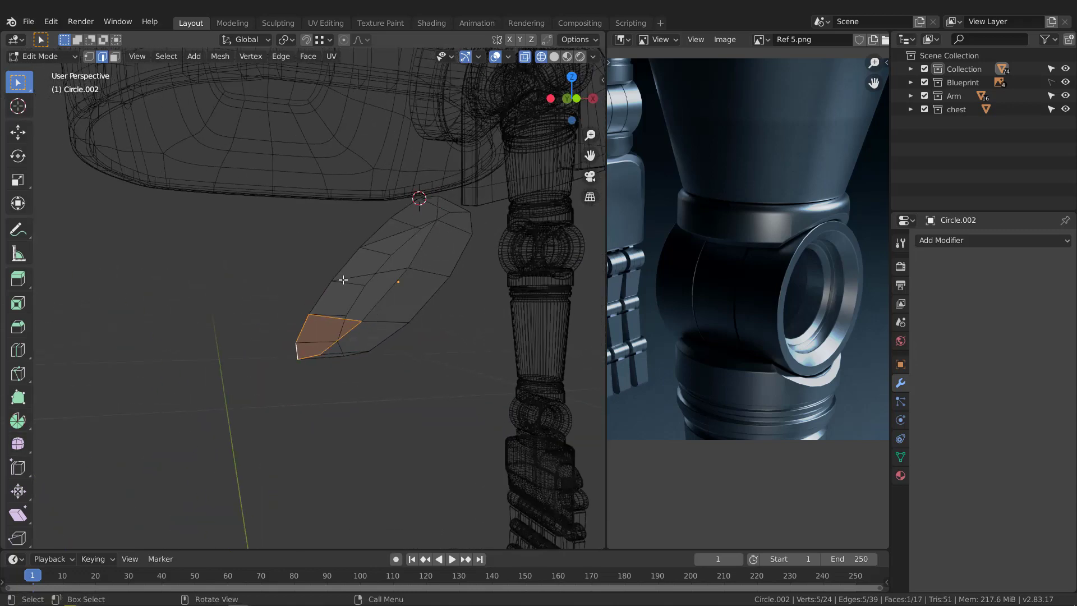
key("KP_1")
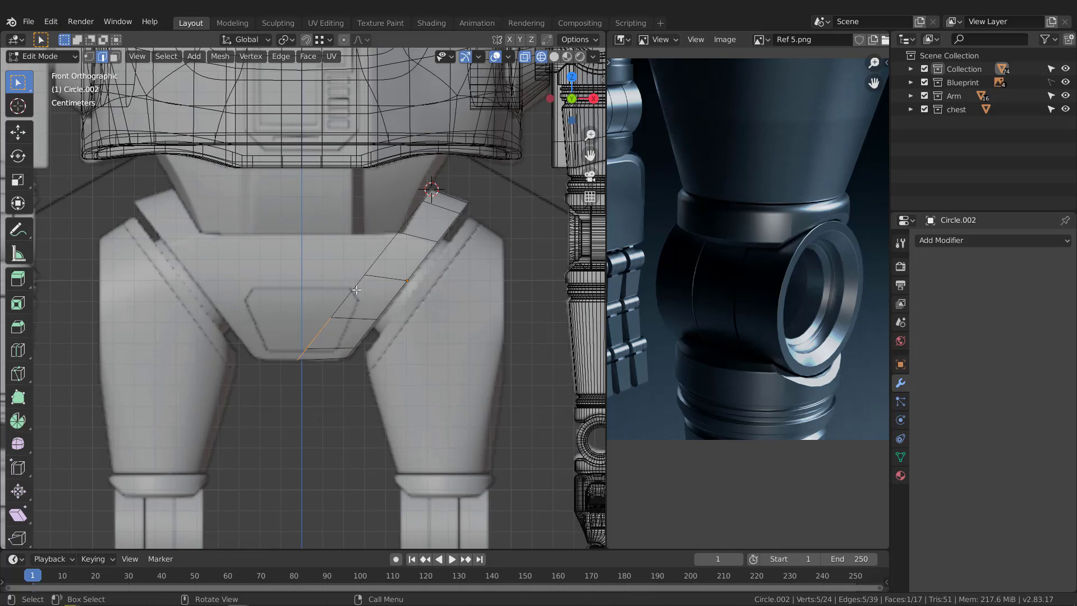
middle_click_drag(365, 249, 381, 250)
left_click(377, 254)
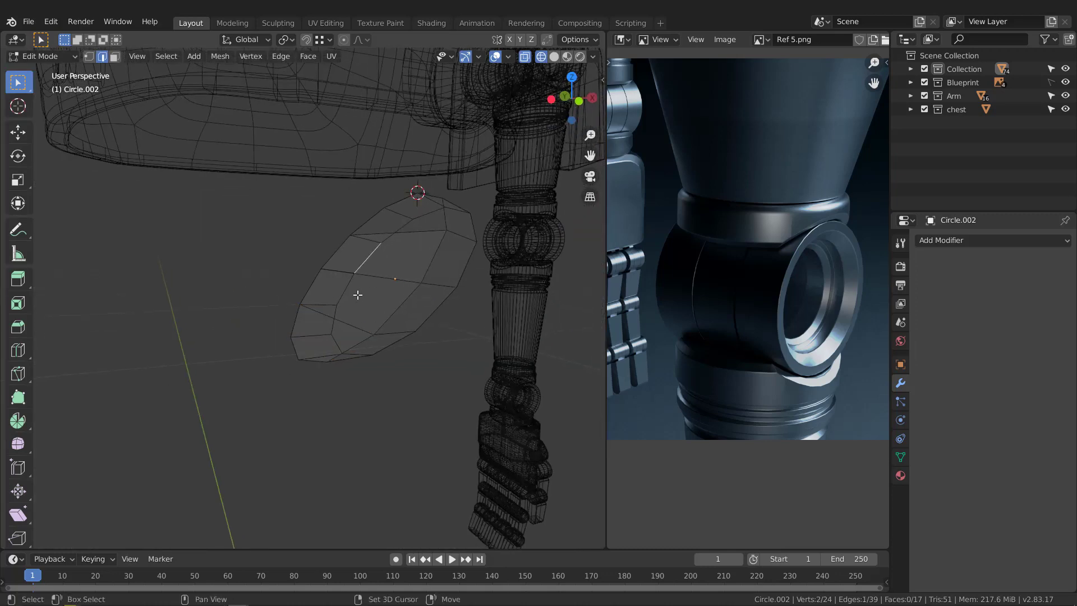
key("3")
key("shift+z")
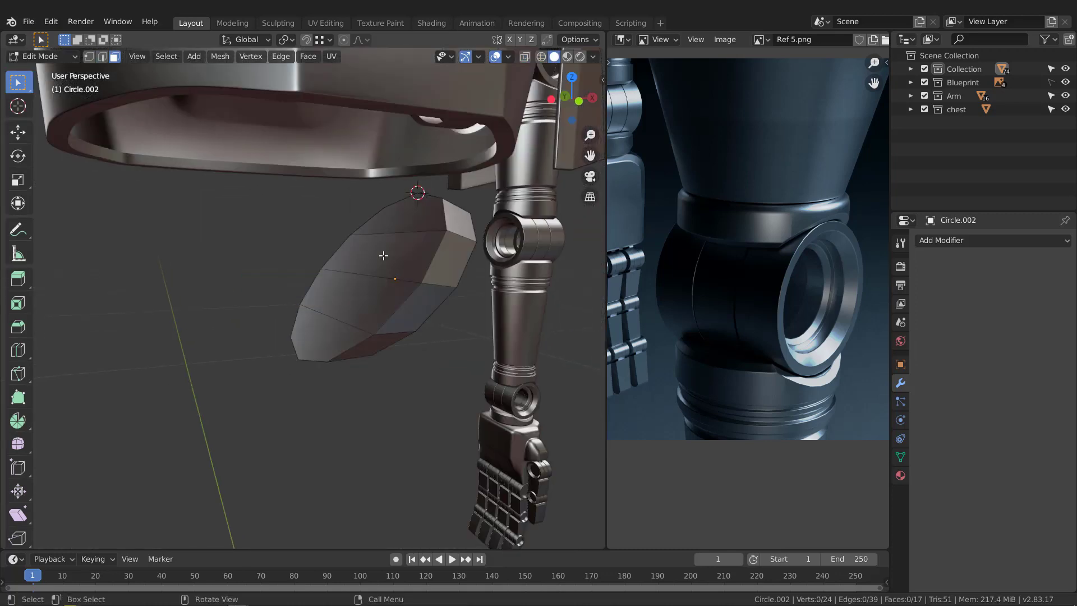
left_click(374, 256)
left_click(334, 305, "shift")
middle_click_drag(325, 324, 430, 256)
left_click(390, 276)
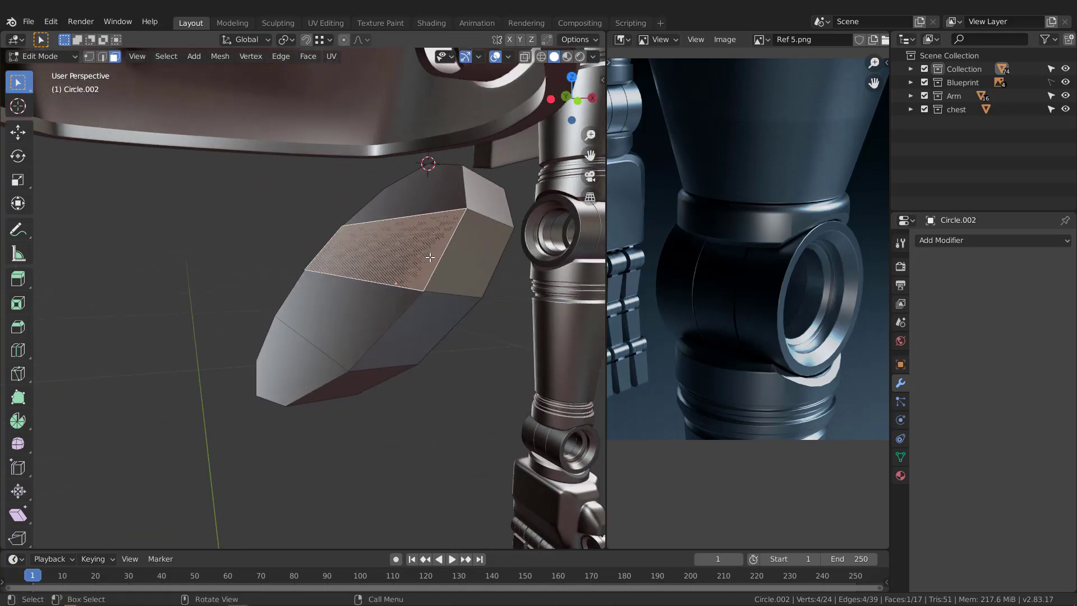
key("g")
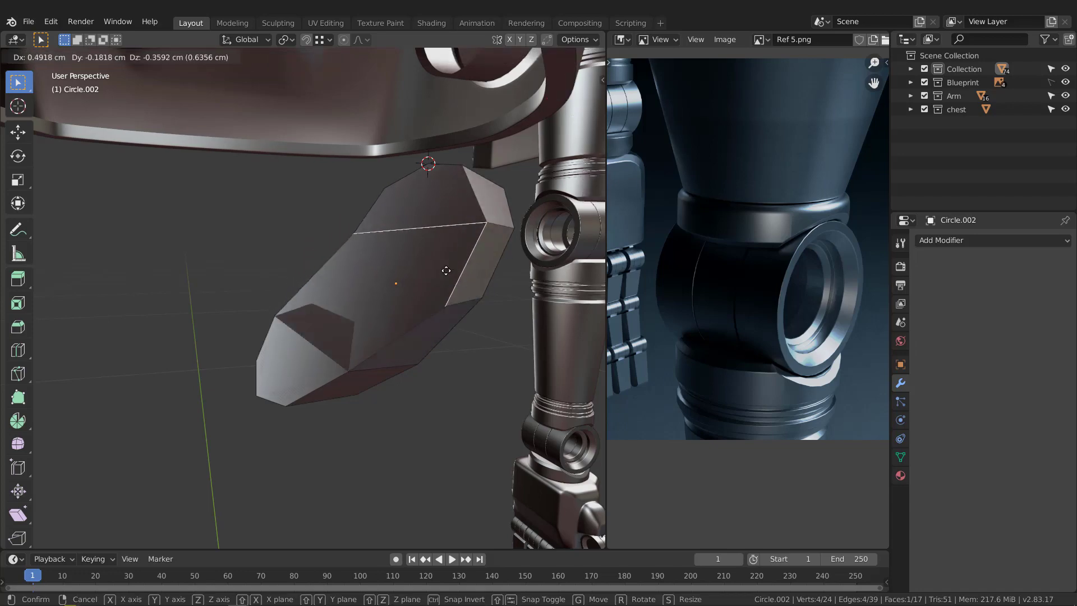
right_click(387, 271)
middle_click_drag(387, 270, 355, 281)
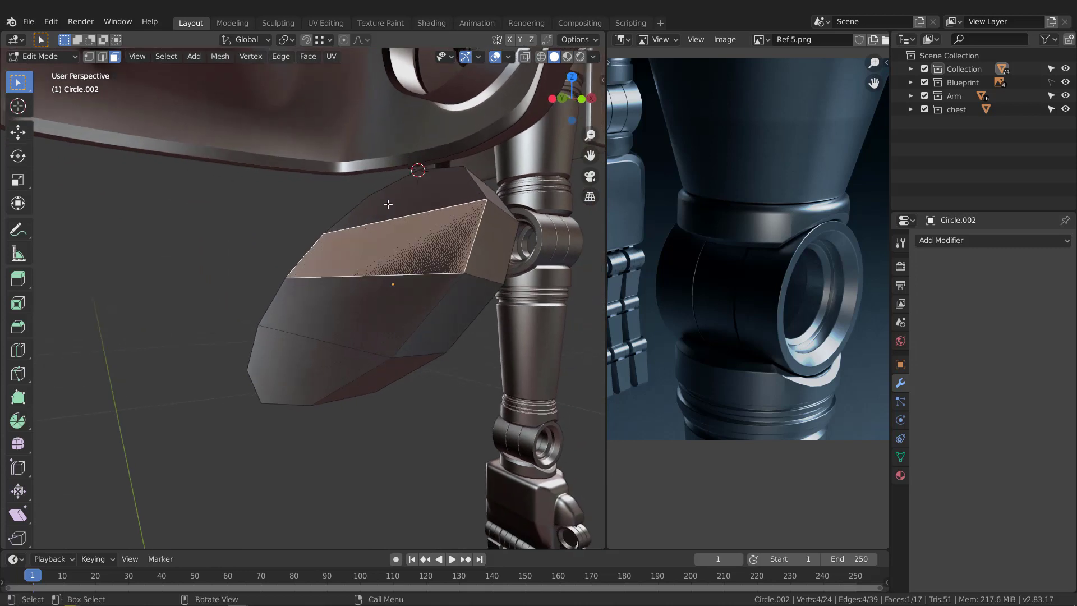
Delete the single twelve-sided face that overlaps the filled sections on the ring's inner side
left_click(400, 203)
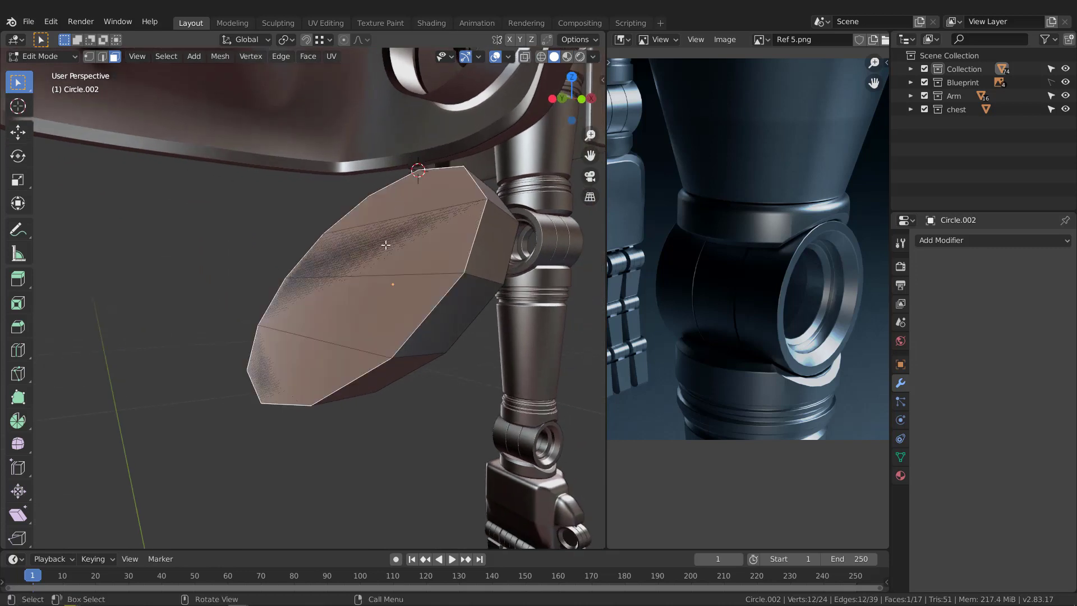
key("x")
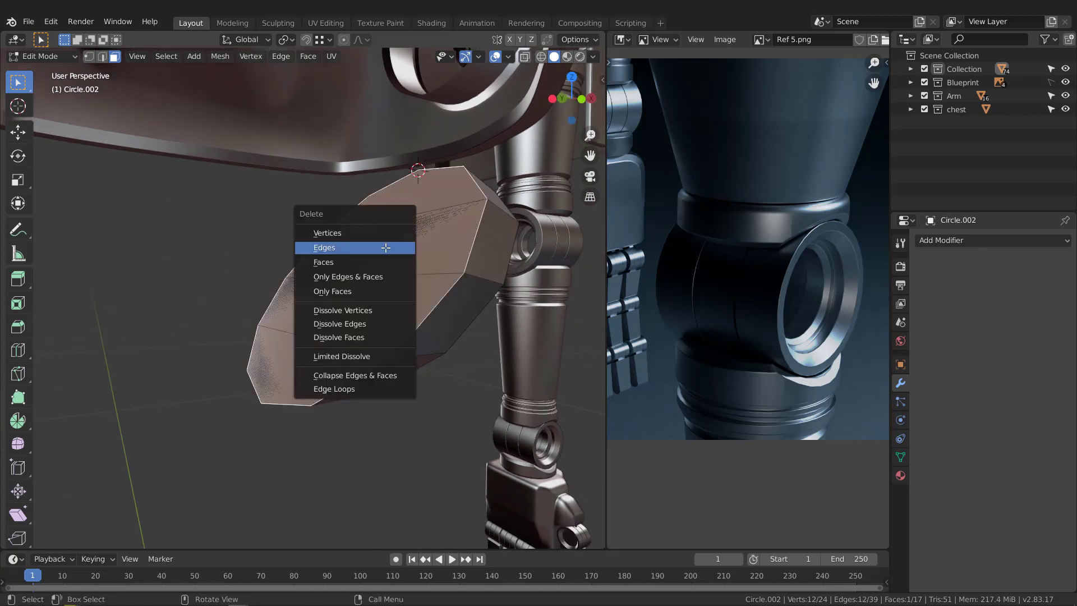
left_click(387, 249)
Extrude the three lower faces of the ring's inner side about 1.74 cm in negative X, working in front view
left_click(391, 245)
middle_click_drag(392, 245, 369, 284)
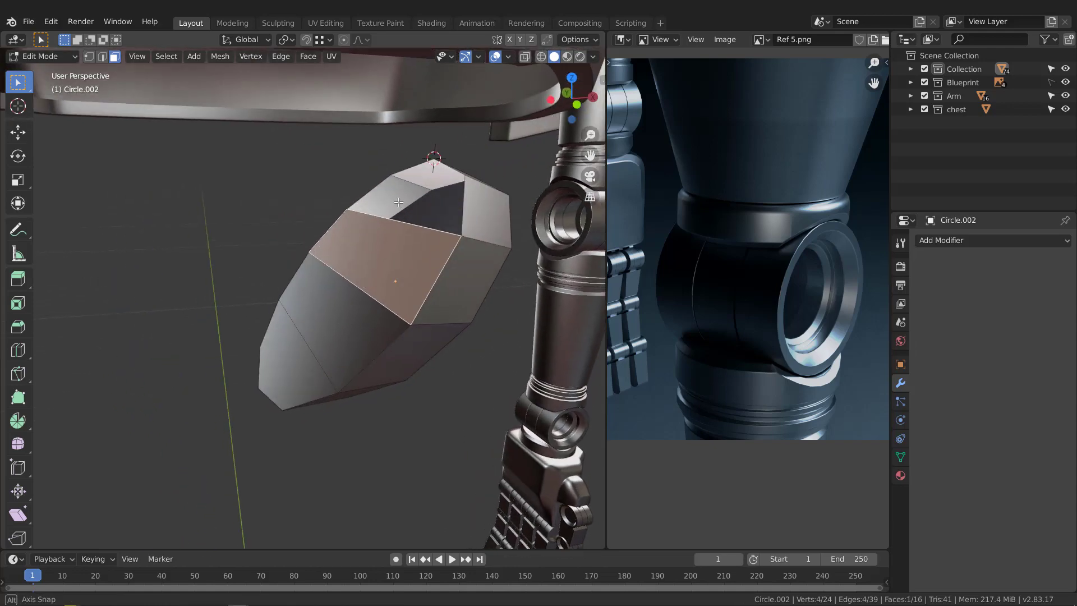
middle_click_drag(361, 221, 374, 218)
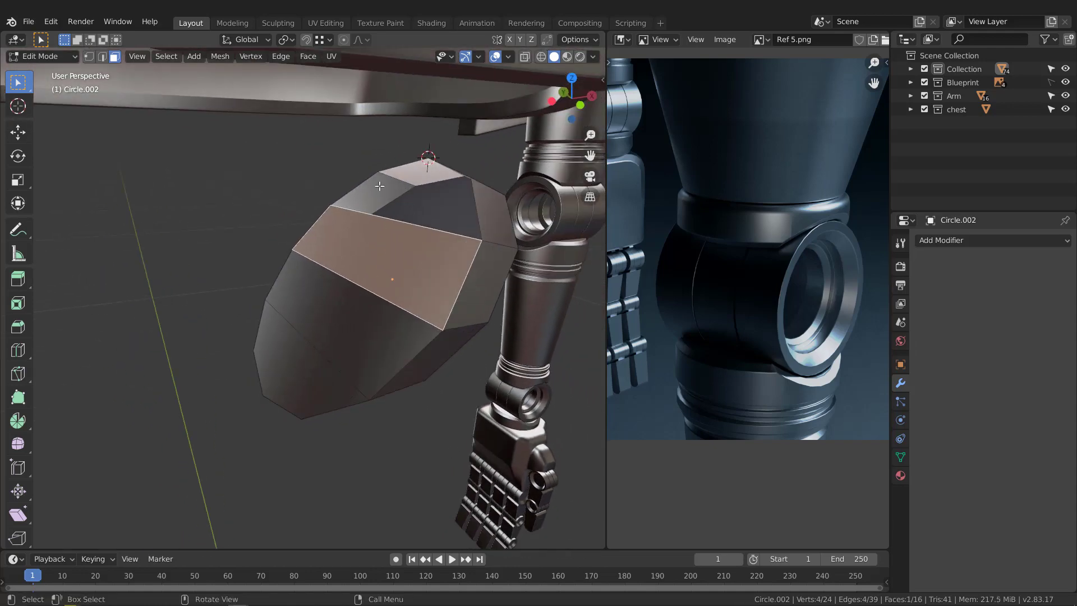
middle_click_drag(380, 230, 375, 258)
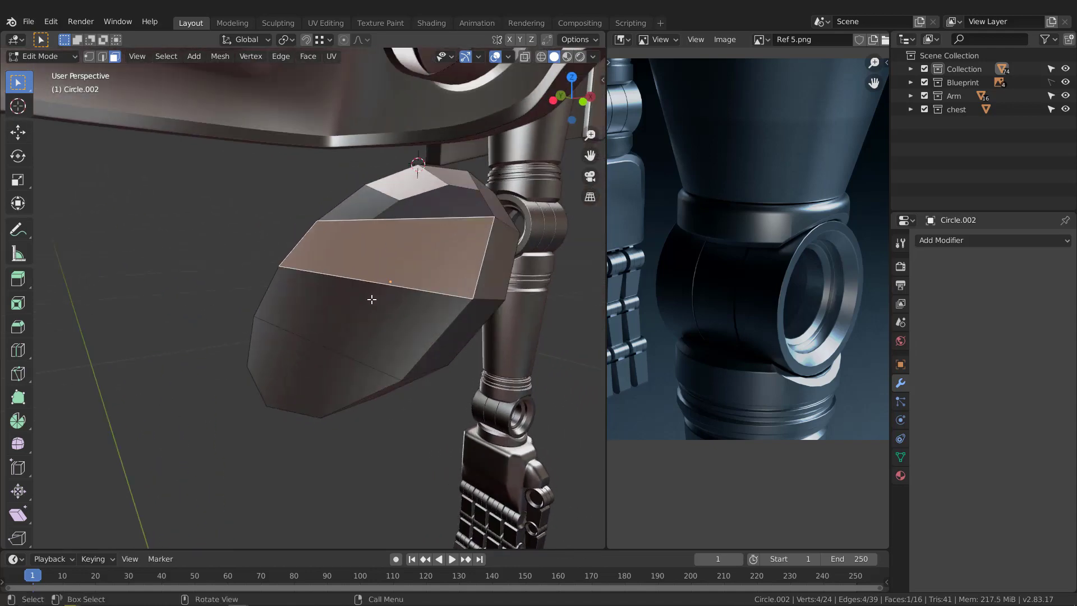
left_click(371, 297, "shift")
left_click(321, 370, "shift")
middle_click_drag(394, 303, 389, 301)
key("KP_1")
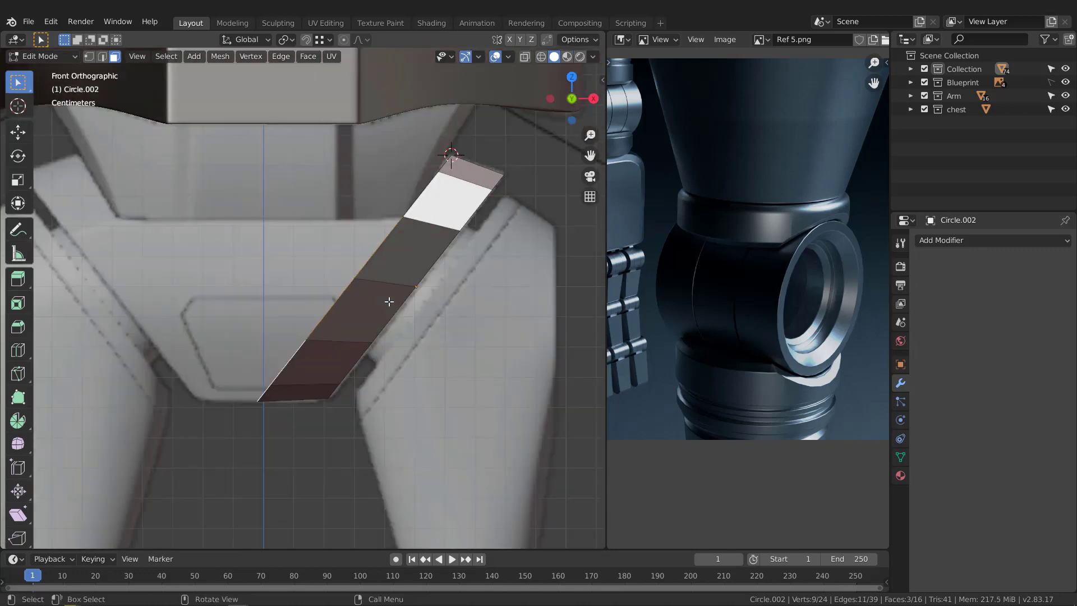
key("e")
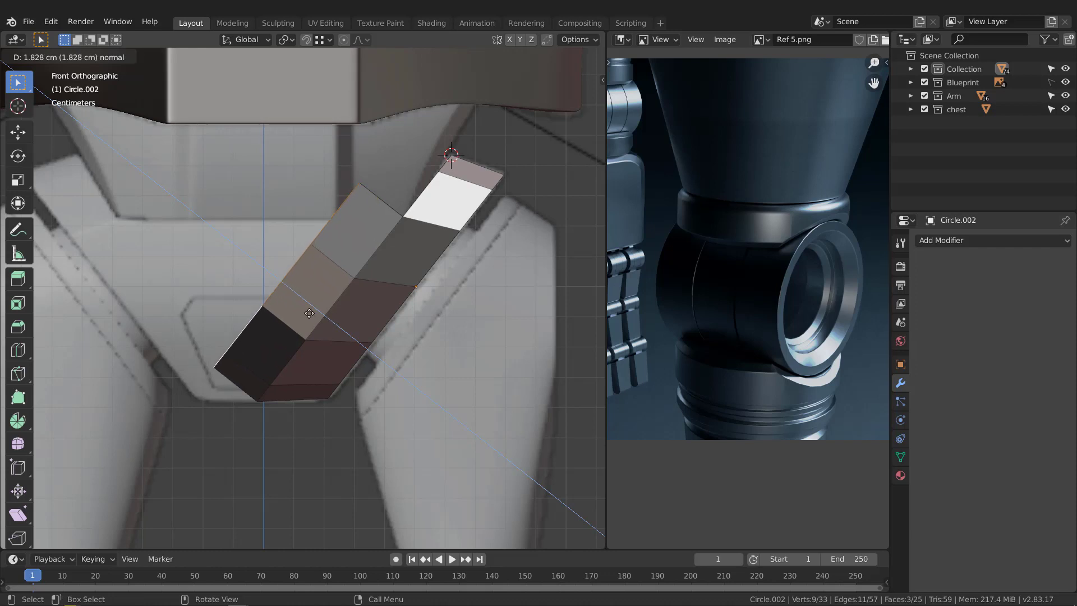
key("Escape")
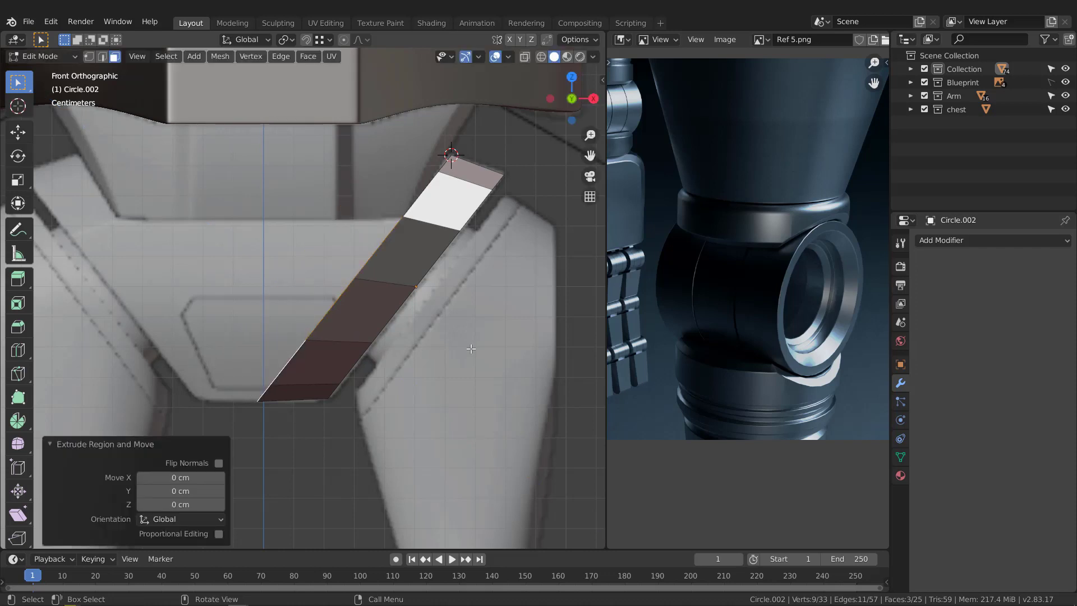
key("g")
key("x")
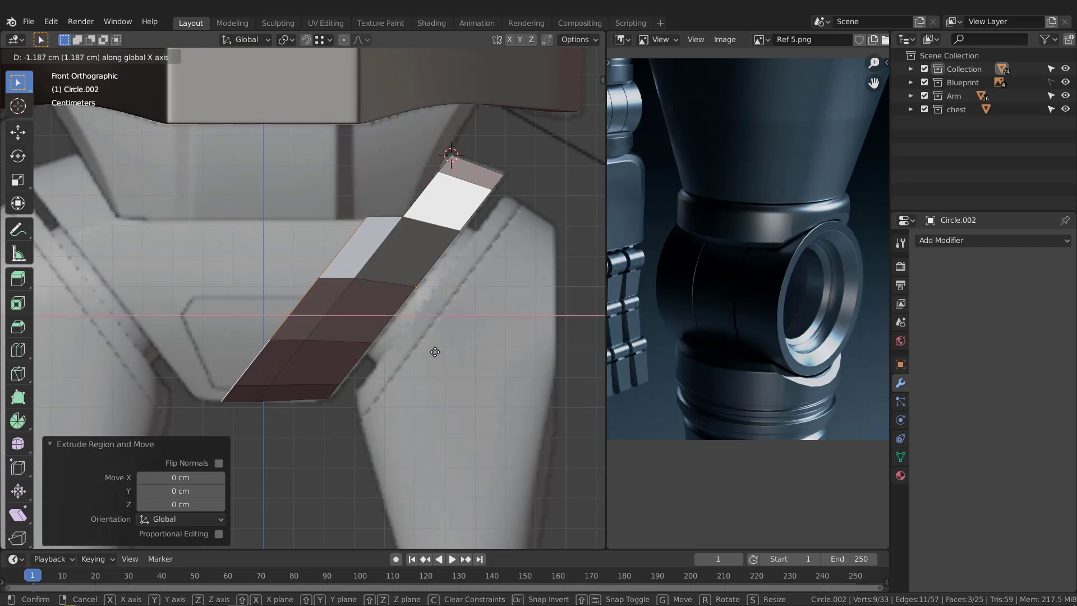
left_click(418, 354)
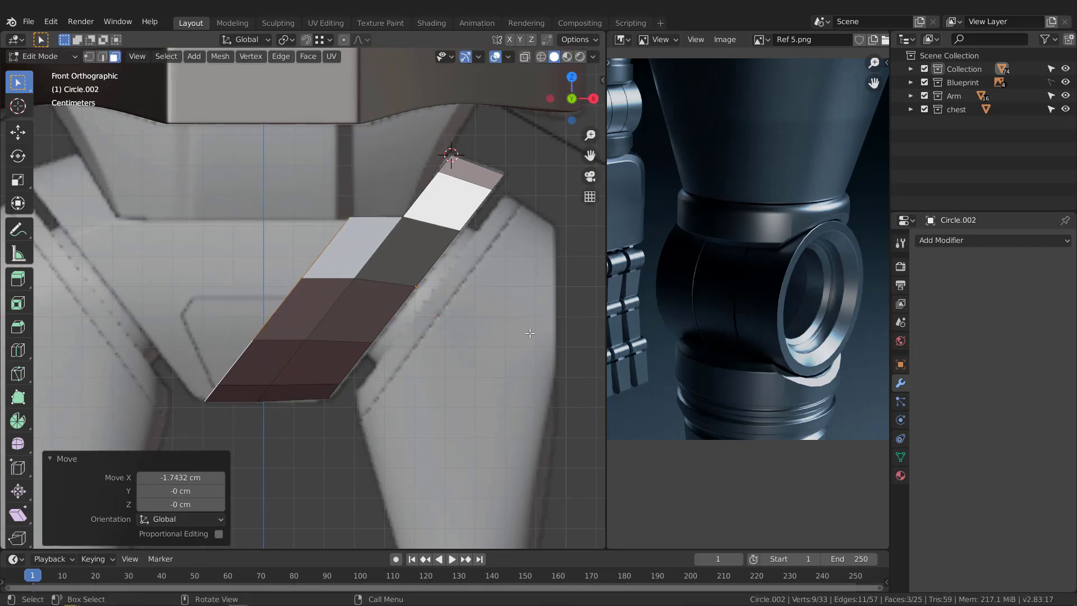
Flatten the extruded faces by scaling X to 0 and move them about 1.08 cm in negative X, past the centre line
key("s")
key("x")
key("0")
key("Return")
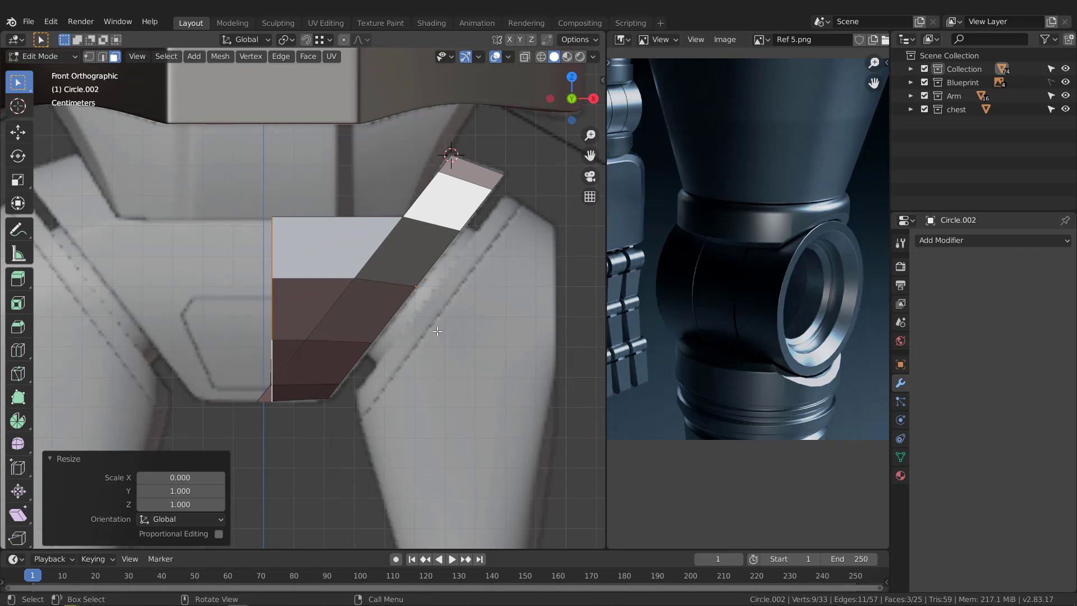
key("g")
key("x")
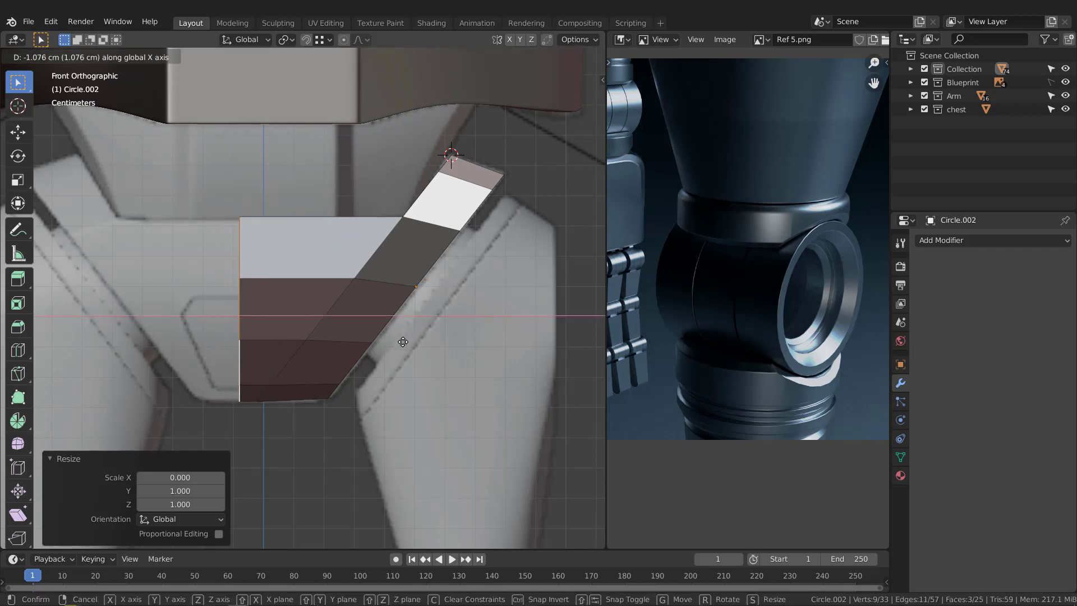
left_click(404, 341)
Change the viewport to wireframe and, in edge selection mode, select the diagonal edge loop between the ring and the extrusion
scroll(336, 255, "down", 1)
key("z")
left_click(225, 324)
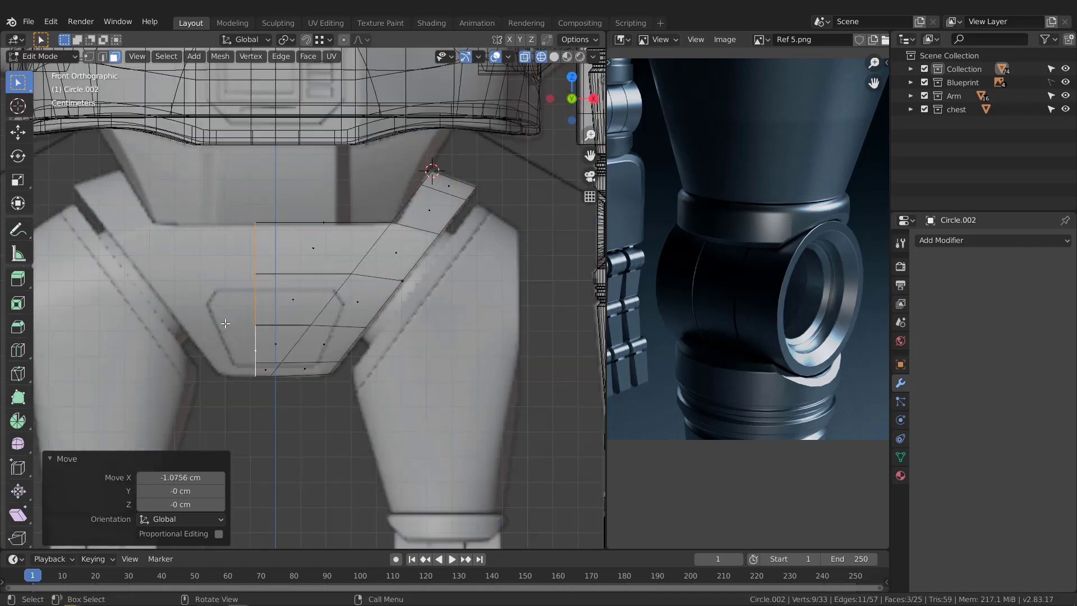
scroll(277, 354, "up", 2)
key("2")
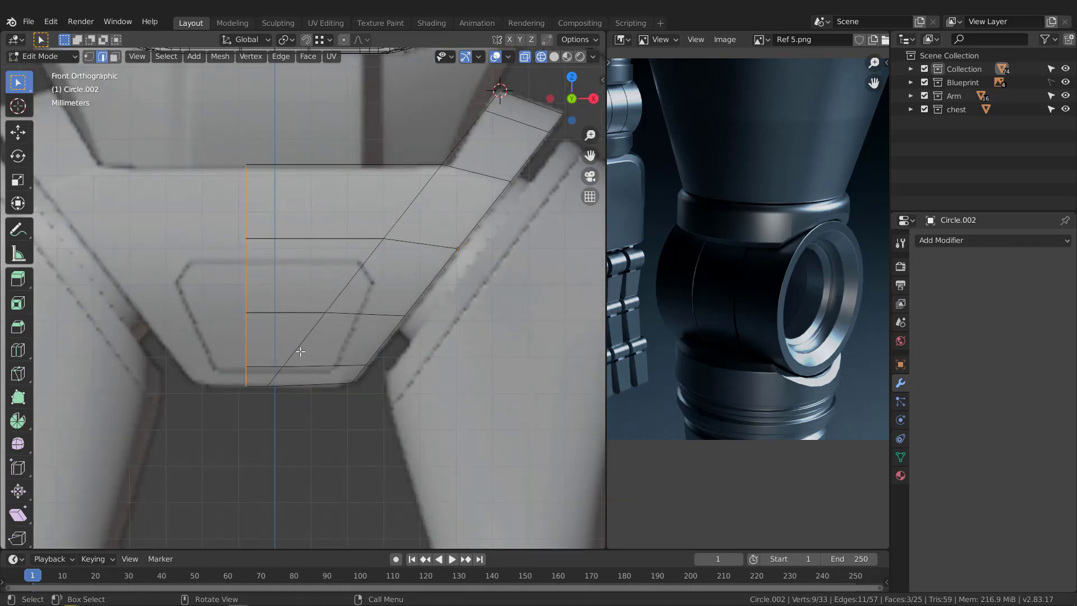
left_click(298, 347, "alt")
scroll(302, 342, "down", 2)
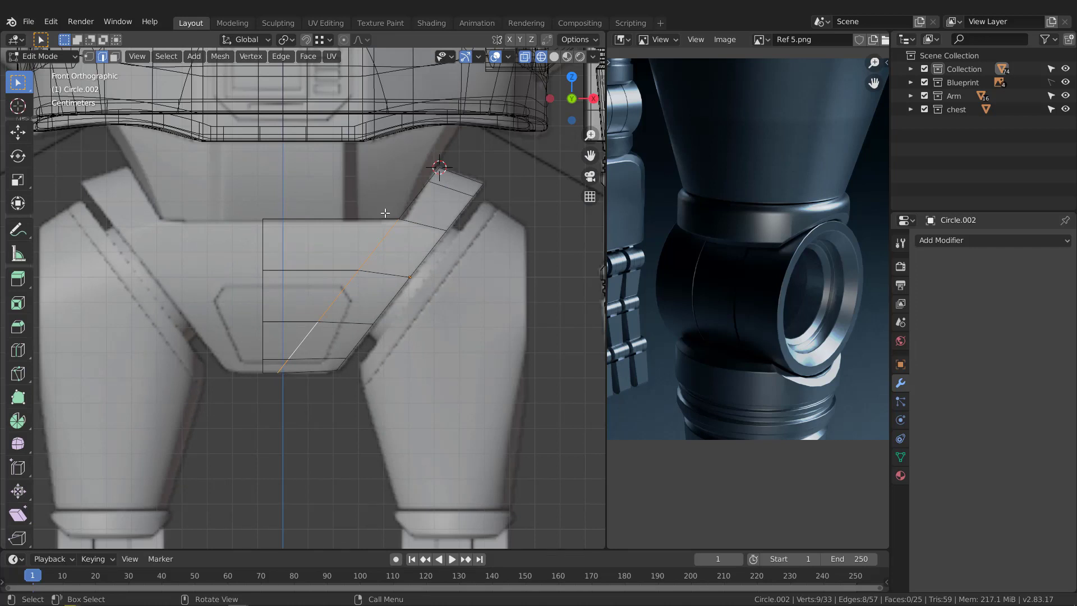
scroll(367, 231, "up", 1)
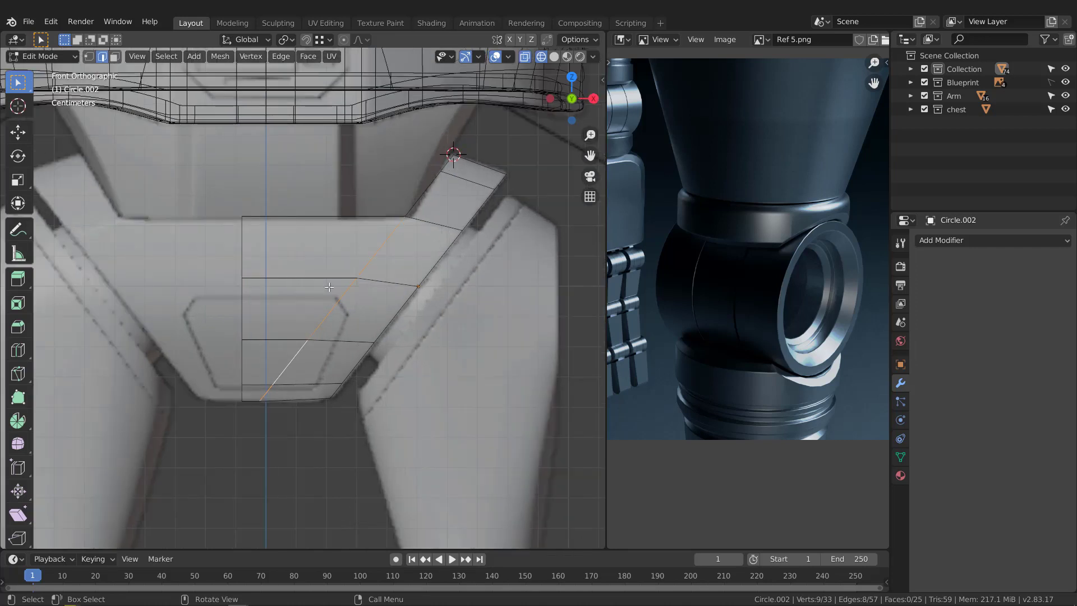
In vertex selection mode, move the diagonal seam's bottom vertex outward along X, and the vertices just above it about 0.82 cm
key("1")
left_click_drag(248, 430, 271, 398)
key("g")
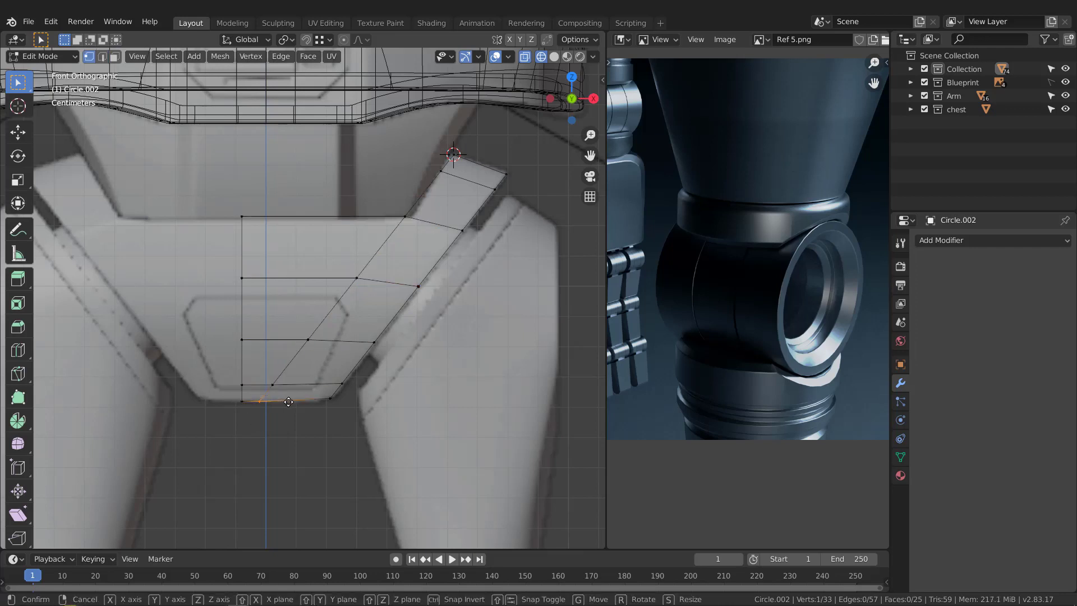
key("x")
left_click(323, 409)
left_click(289, 387, "shift")
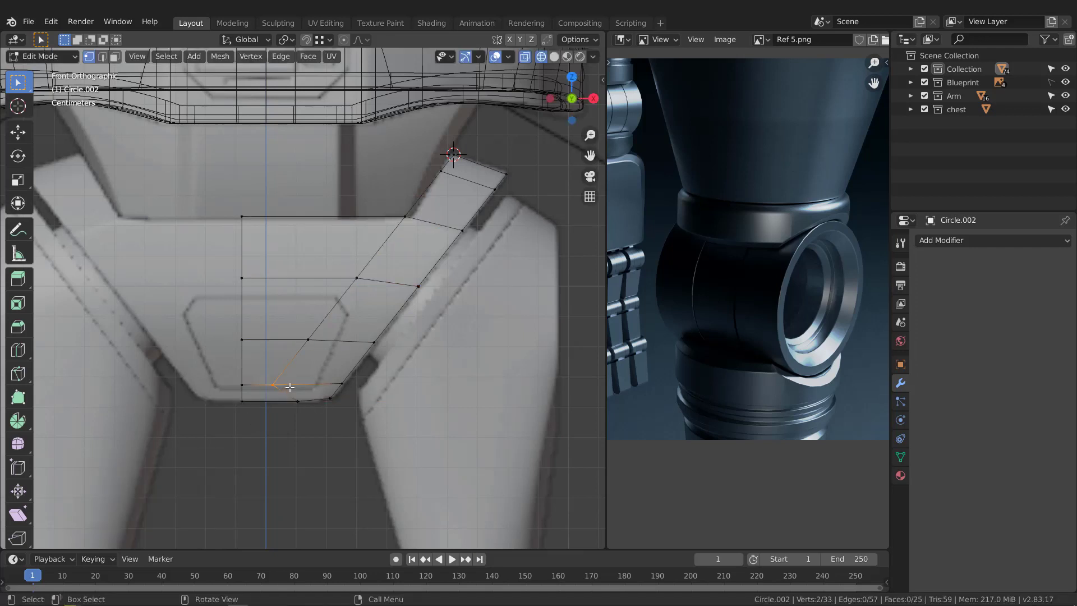
key("g")
key("x")
left_click(313, 393)
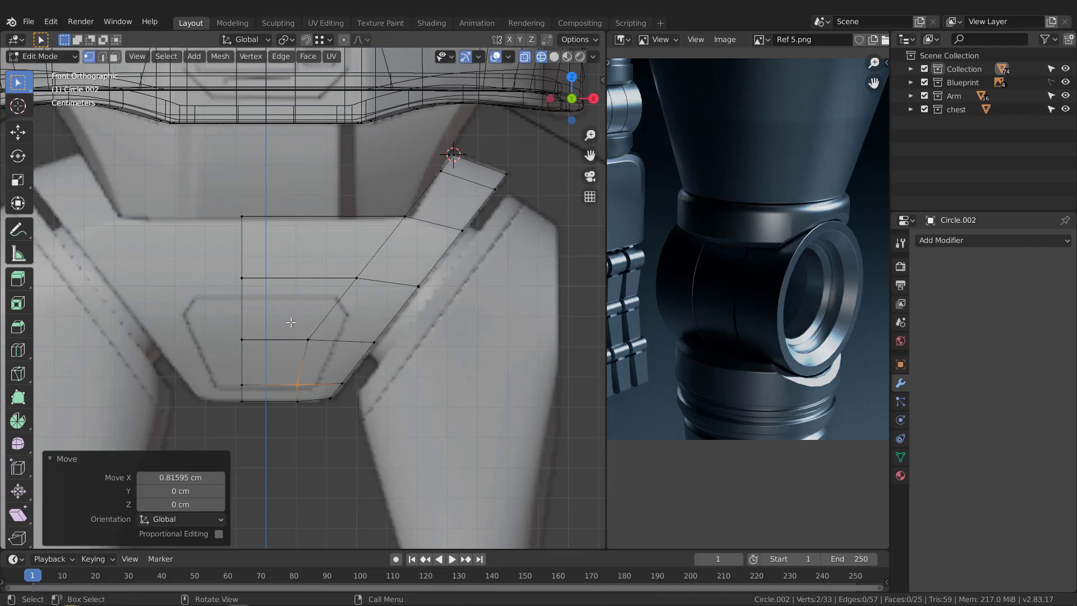
Move the seam's third-lowest vertices about 0.15 cm inward along X, then align the lower seam vertices vertically with an X scale of 0
left_click_drag(291, 323, 335, 350)
key("g")
key("x")
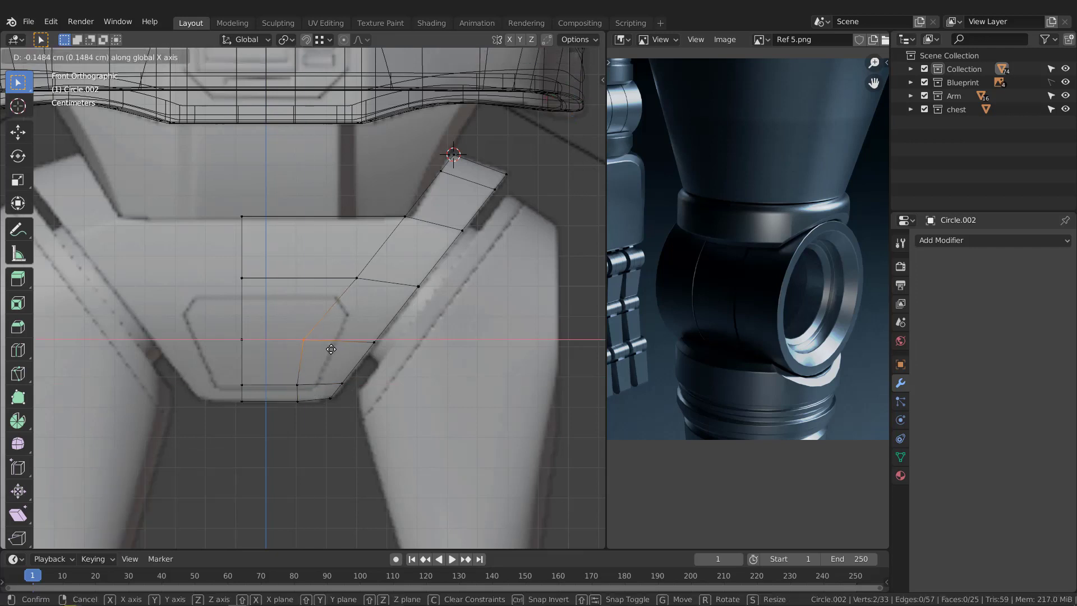
left_click(331, 349)
left_click_drag(280, 430, 312, 387, "shift")
type("sx")
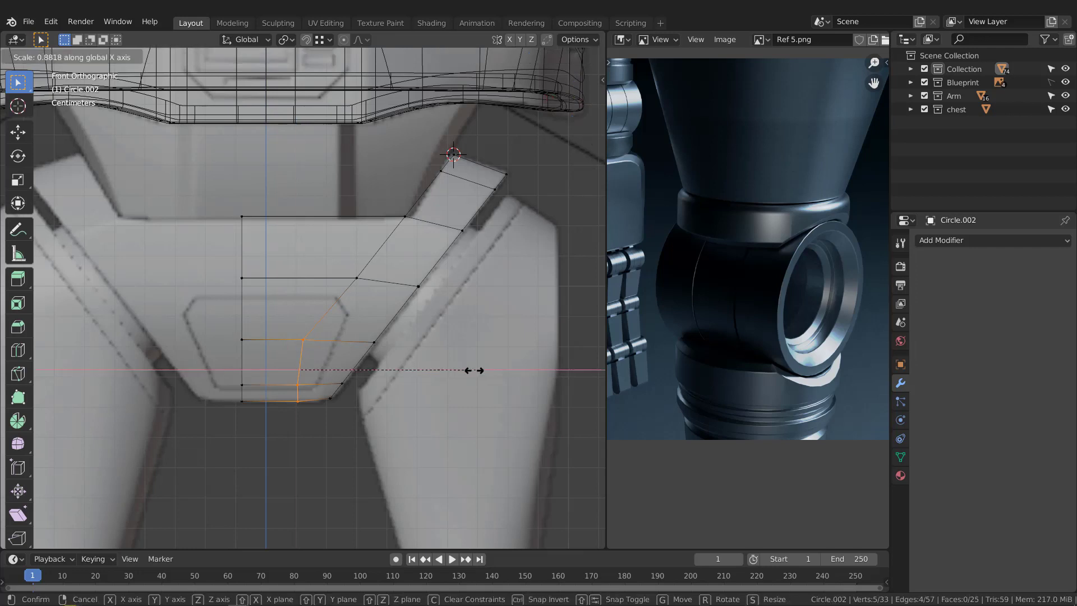
type("0")
key("Return")
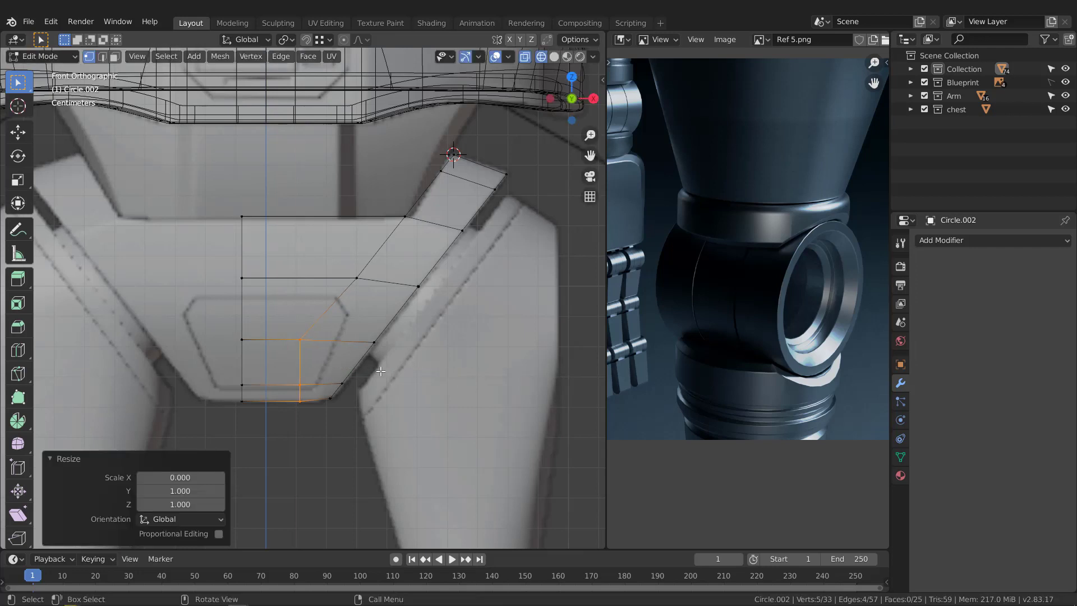
Place all vertices of the pelvis's inner end on the centre line by setting their global median X to 0
left_click(201, 441)
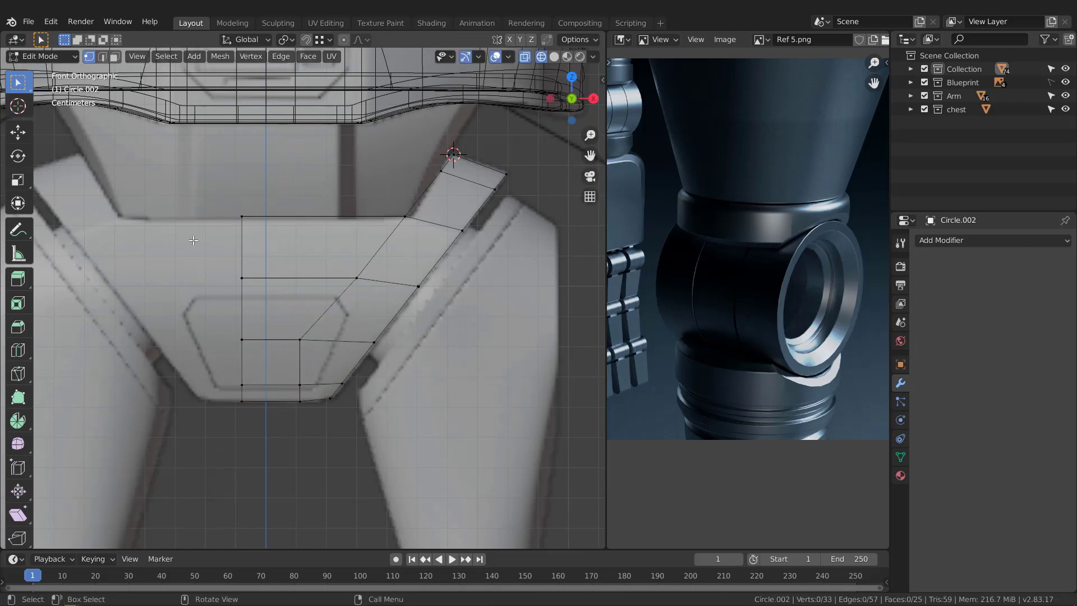
left_click_drag(185, 184, 264, 437)
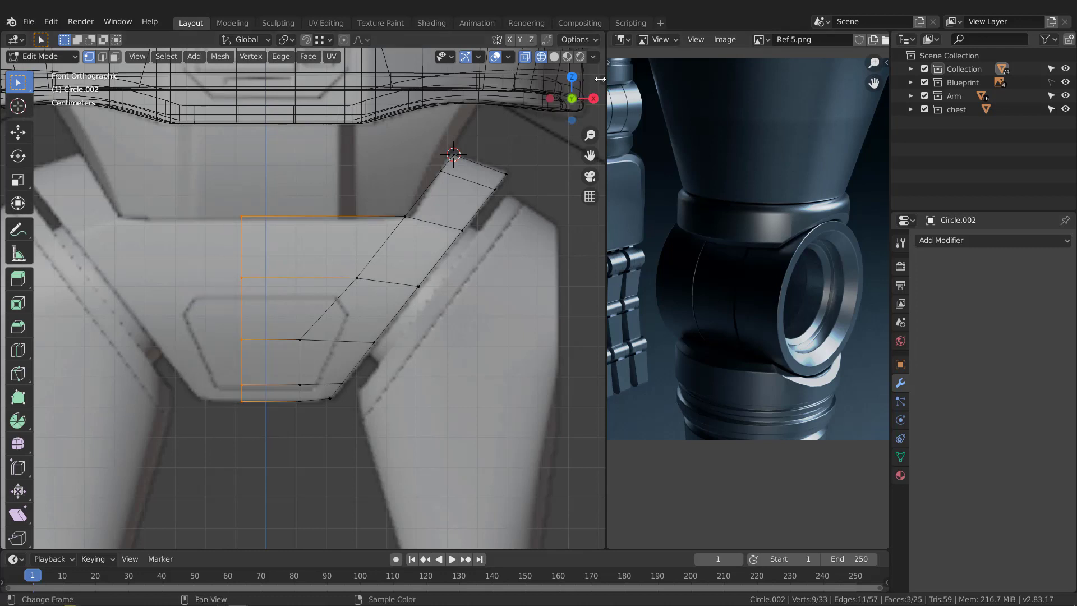
key("n")
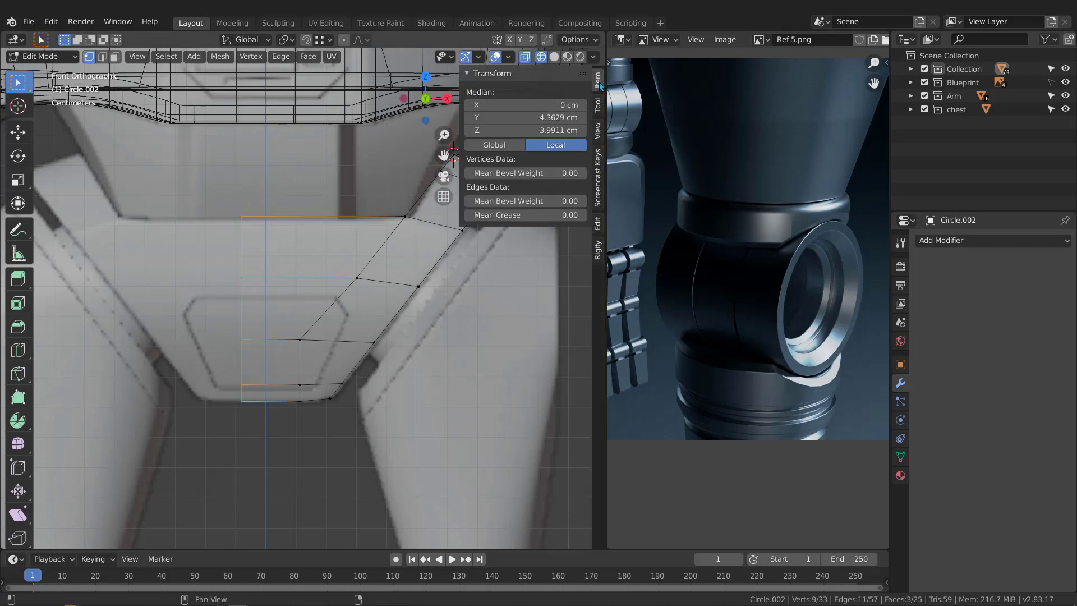
left_click(503, 144)
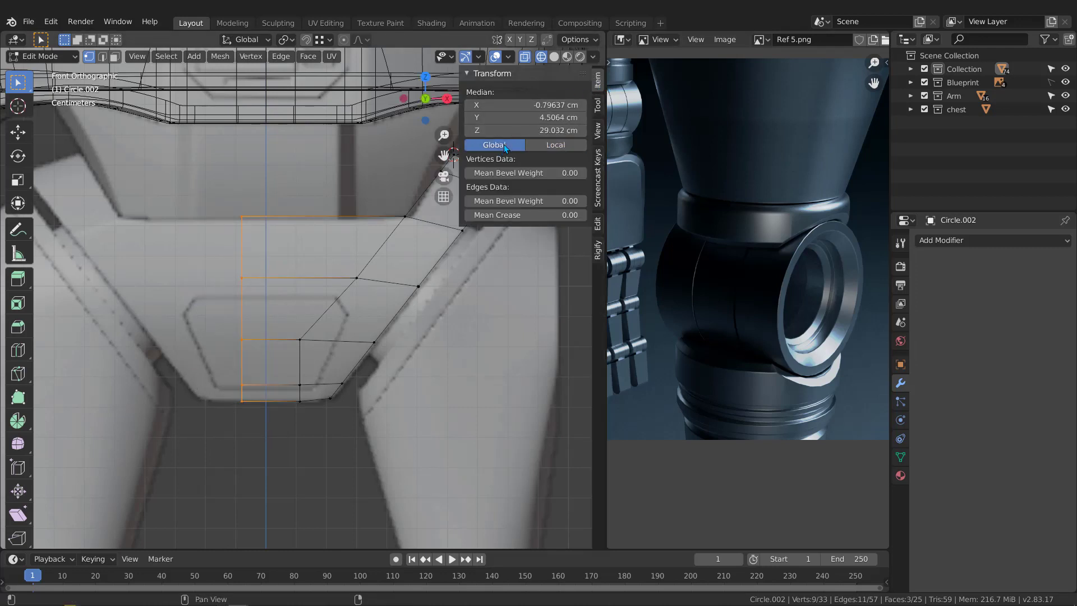
double_click(515, 105)
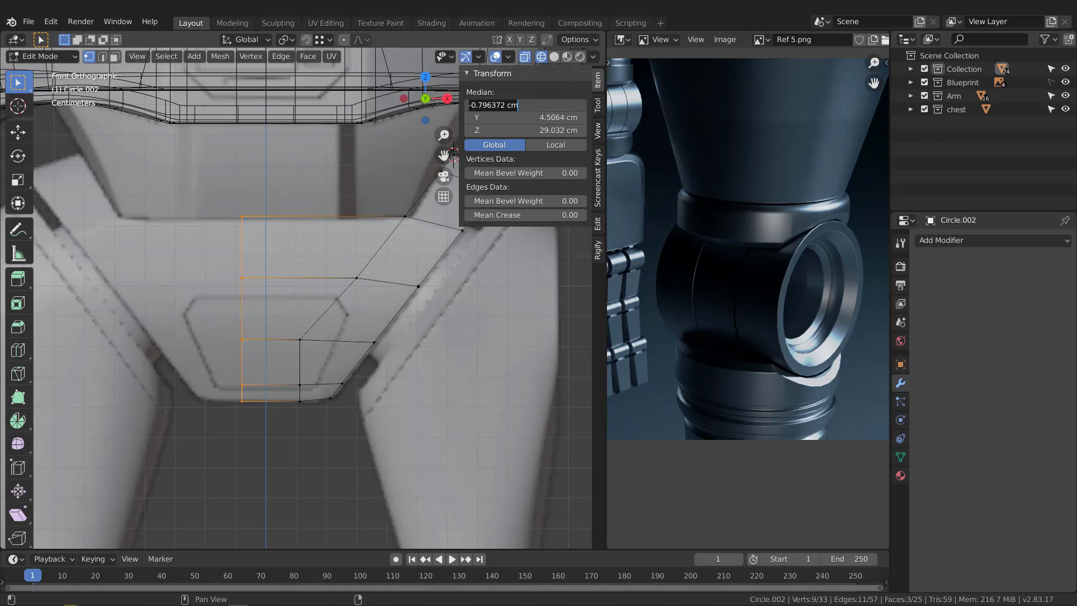
type("0")
key("Return")
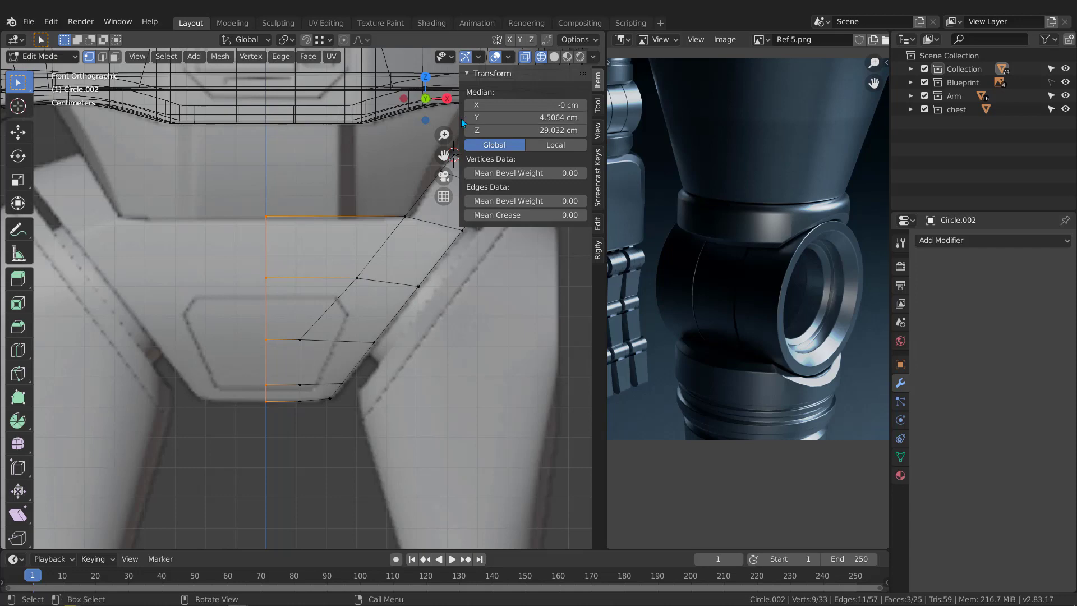
left_click_drag(458, 115, 583, 118)
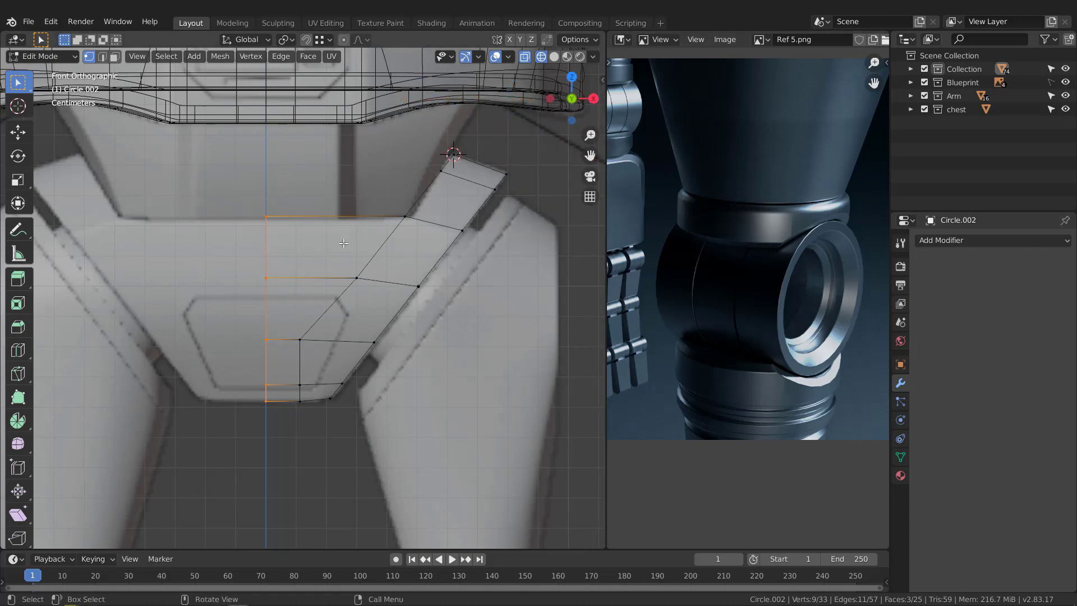
Switch back to solid shading and, in edge selection mode, fill a face across the gap between the ring and the extrusion's upper edges
scroll(311, 287, "down", 6)
mouse_move(311, 286)
middle_mouse_down()
mouse_move(330, 296)
mouse_move(225, 279)
mouse_move(291, 277)
mouse_move(329, 258)
mouse_move(289, 224)
mouse_move(352, 281)
mouse_move(394, 243)
mouse_move(490, 228)
middle_mouse_up()
scroll(330, 257, "up", 3)
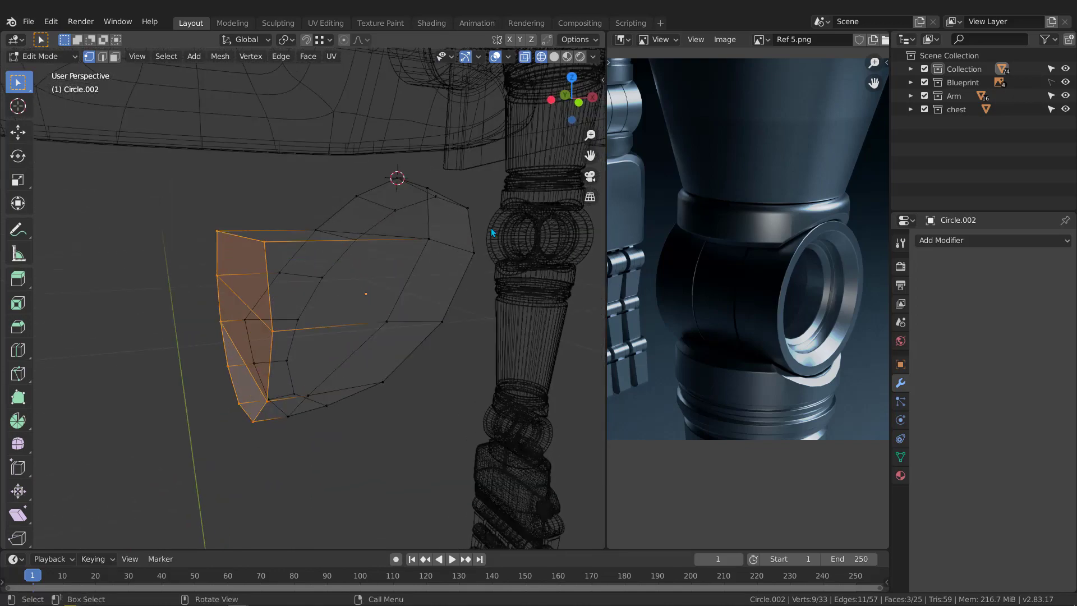
key("shift+z")
scroll(435, 190, "up", 4)
middle_click_drag(434, 189, 381, 203)
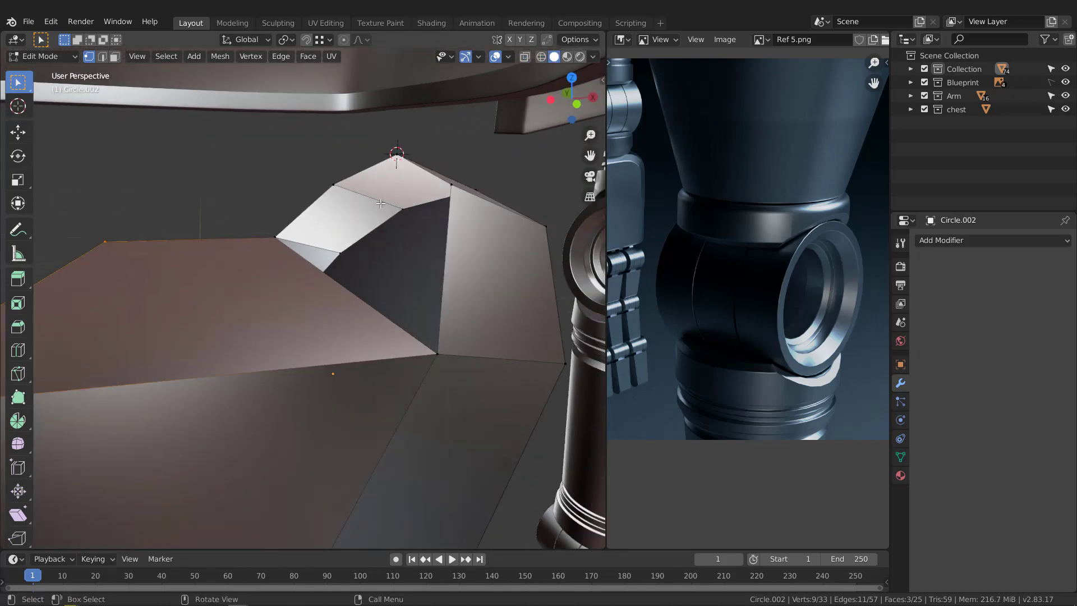
key("2")
left_click(293, 221)
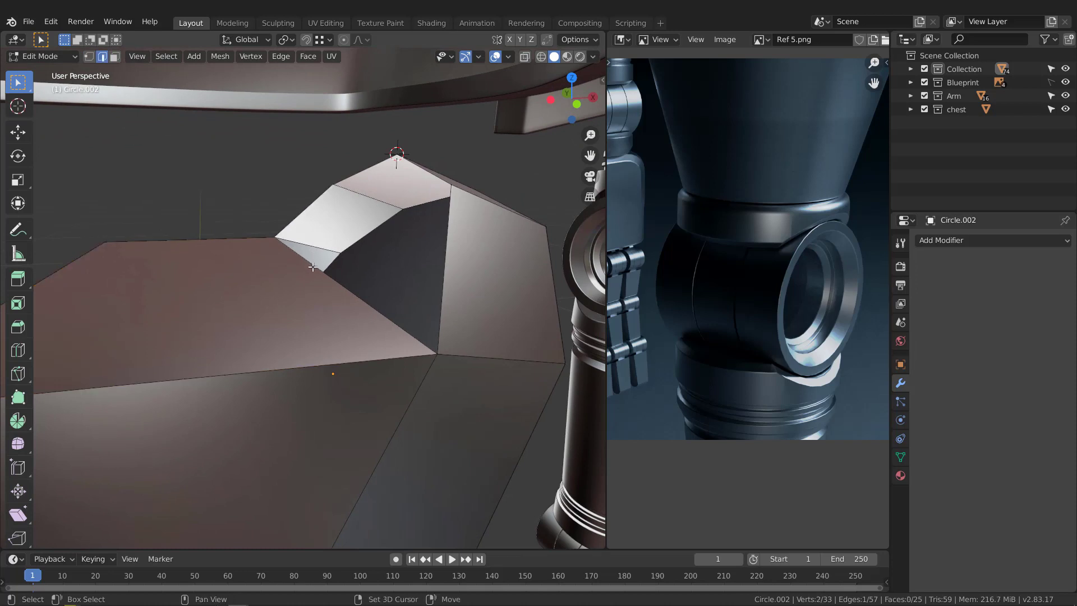
left_click(319, 270, "shift")
key("f")
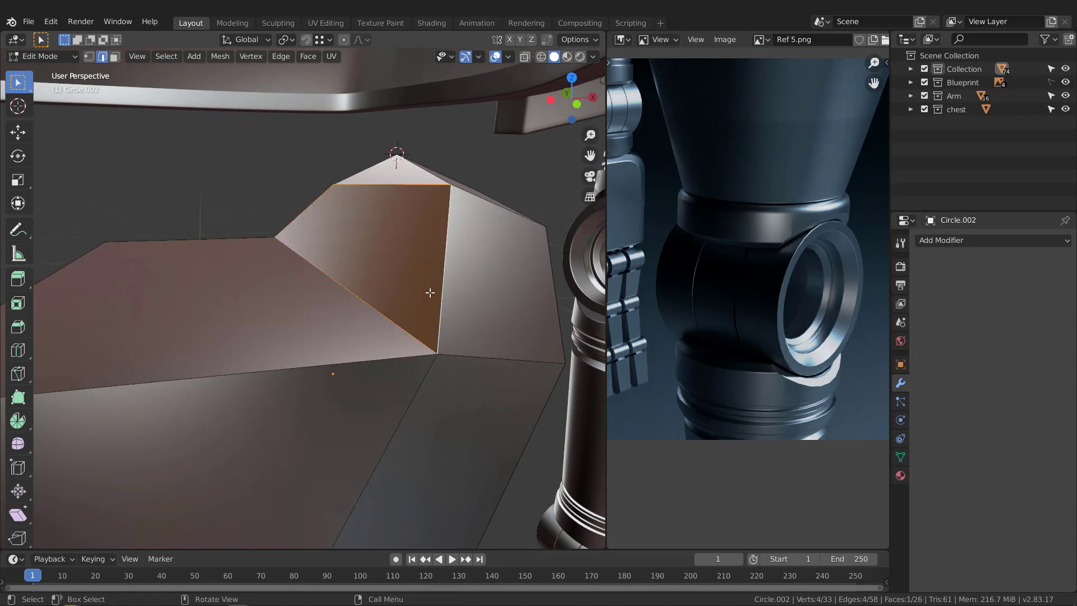
Select the boundary edges of the small triangular hole at the ring's tip and fill it with a face
left_click(376, 167)
left_click(372, 166, "alt")
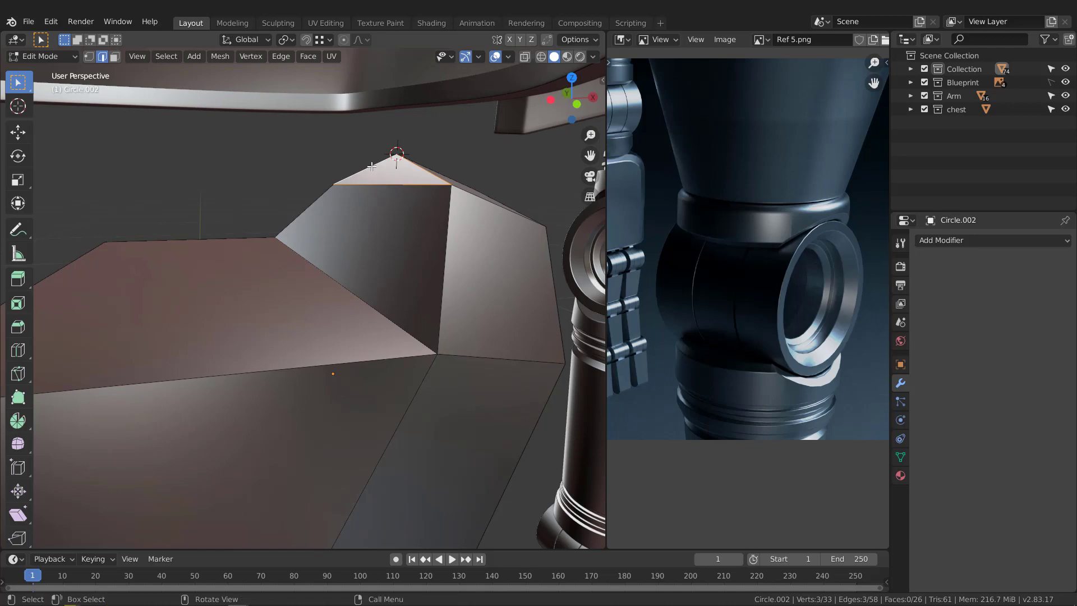
key("f")
In face selection mode, select the three faces capping the pelvis's inner end at the centre line and delete them
mouse_move(365, 197)
middle_mouse_down()
mouse_move(337, 235)
mouse_move(305, 224)
mouse_move(409, 235)
mouse_move(269, 249)
mouse_move(328, 265)
mouse_move(281, 248)
middle_mouse_up()
scroll(320, 250, "down", 1)
left_click(281, 255)
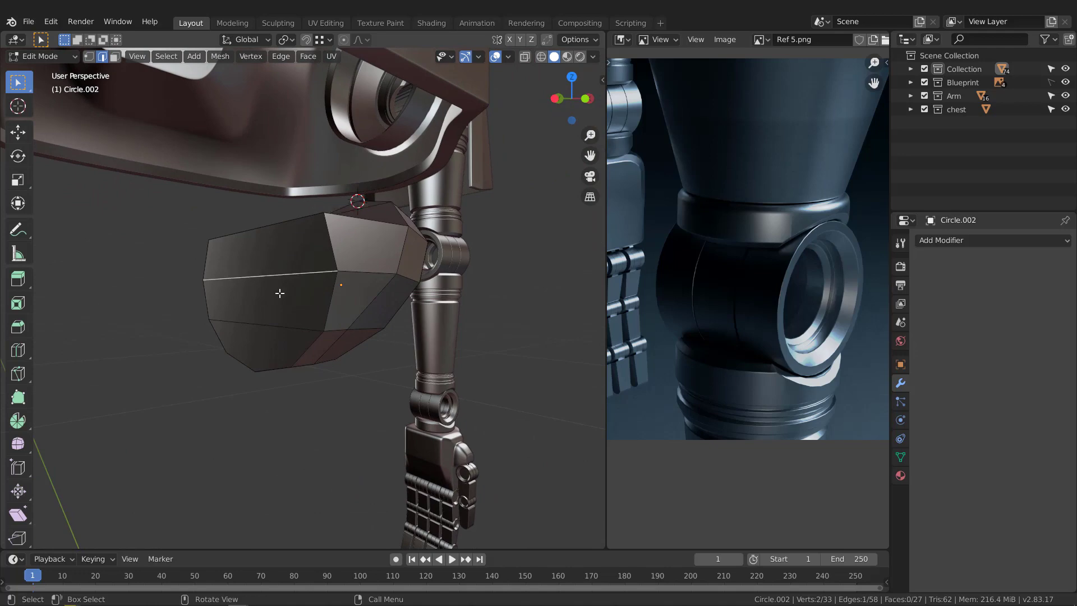
key("3")
left_click(279, 289)
left_click(274, 317, "shift")
left_click(262, 347, "shift")
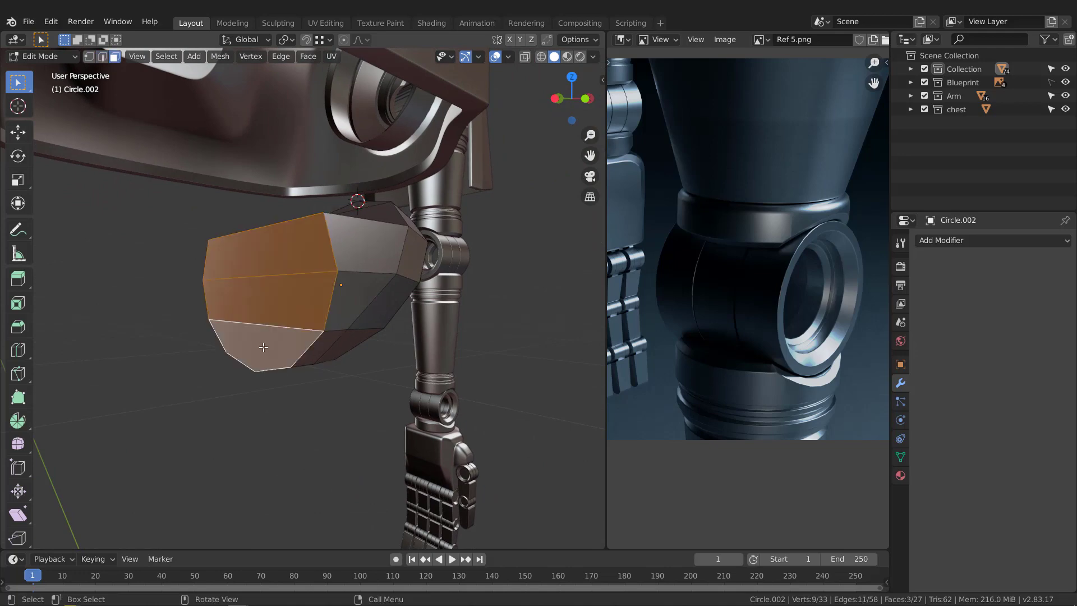
middle_click_drag(348, 296, 490, 309)
Return to object mode and add a Mirror modifier on the X axis to the pelvis half
key("Tab")
left_click(937, 242)
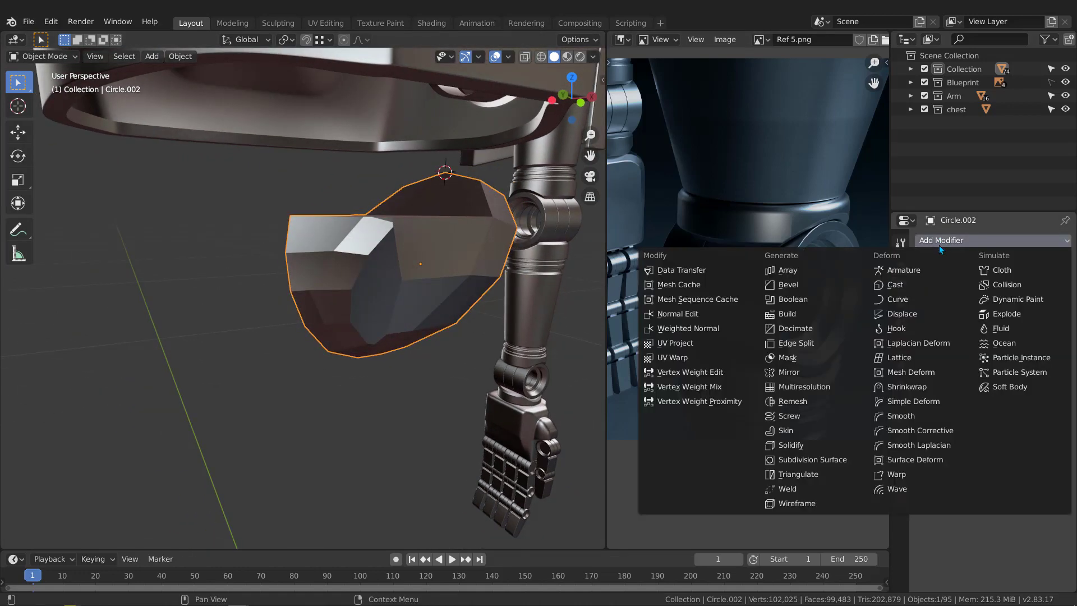
left_click(788, 372)
middle_click_drag(494, 303, 415, 286)
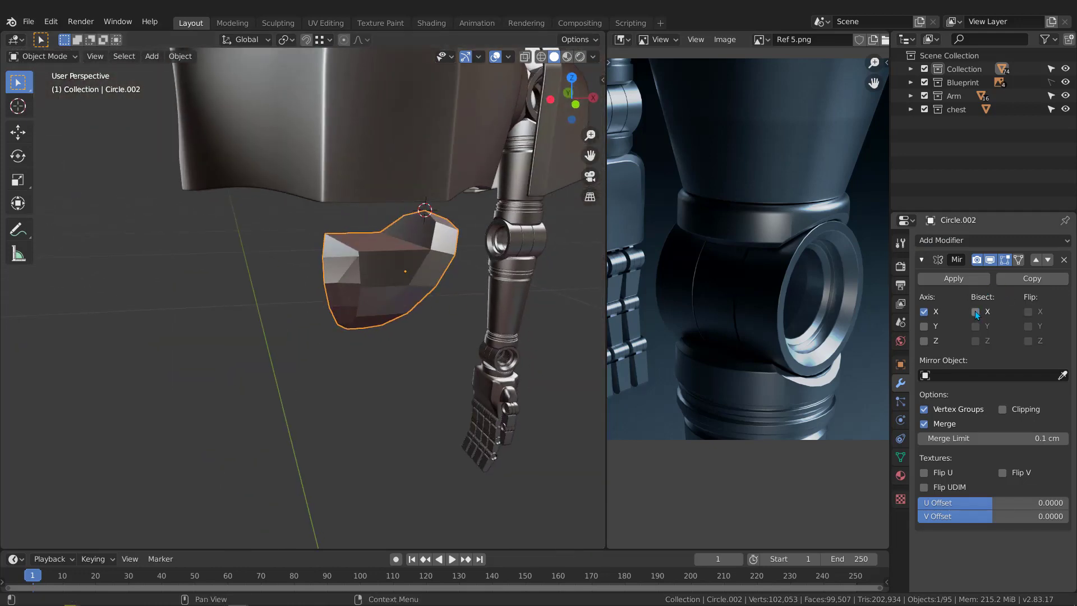
middle_click_drag(510, 291, 416, 275)
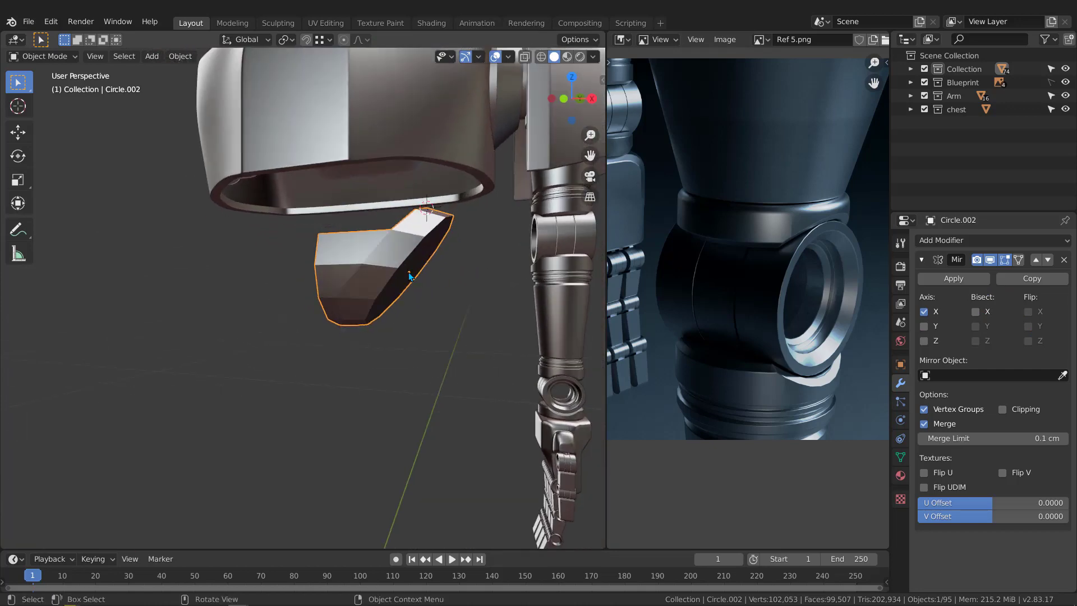
In front view, try to move only the pelvis's origin onto the centre line
key("KP_1")
scroll(408, 272, "up", 3)
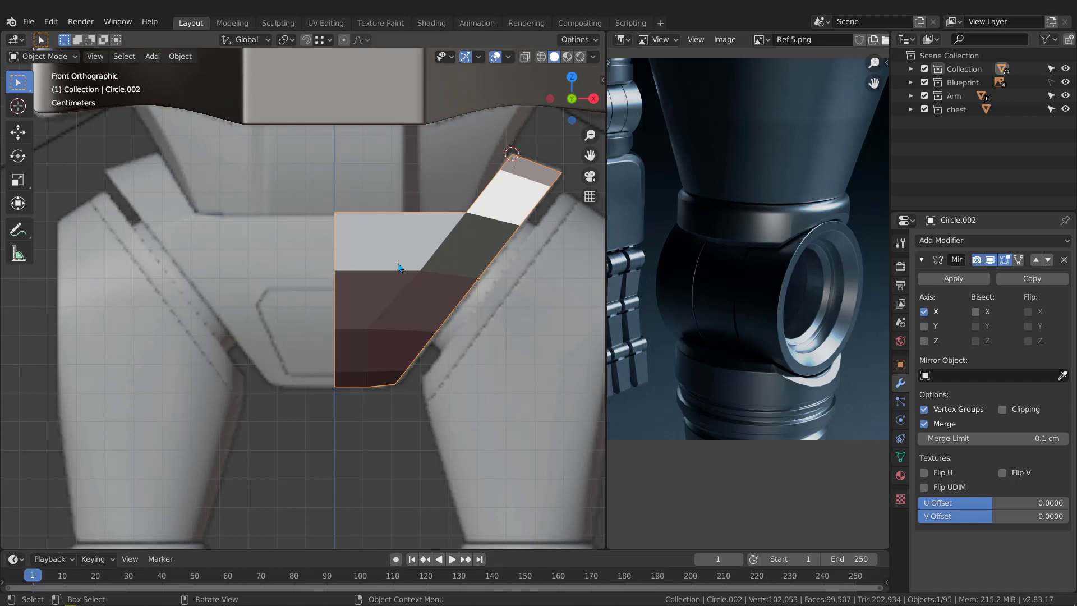
right_click(473, 254)
key("g")
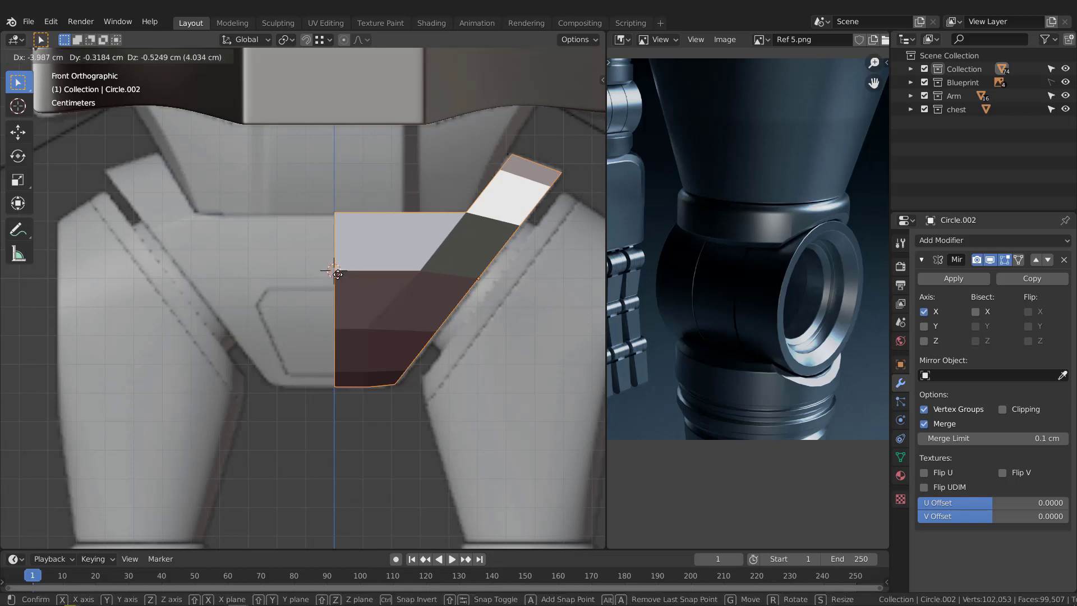
left_click(380, 274)
Place the 3D cursor on the centre line at the pelvis and set the object's origin to the 3D cursor
right_click_drag(380, 263, 330, 279, "shift")
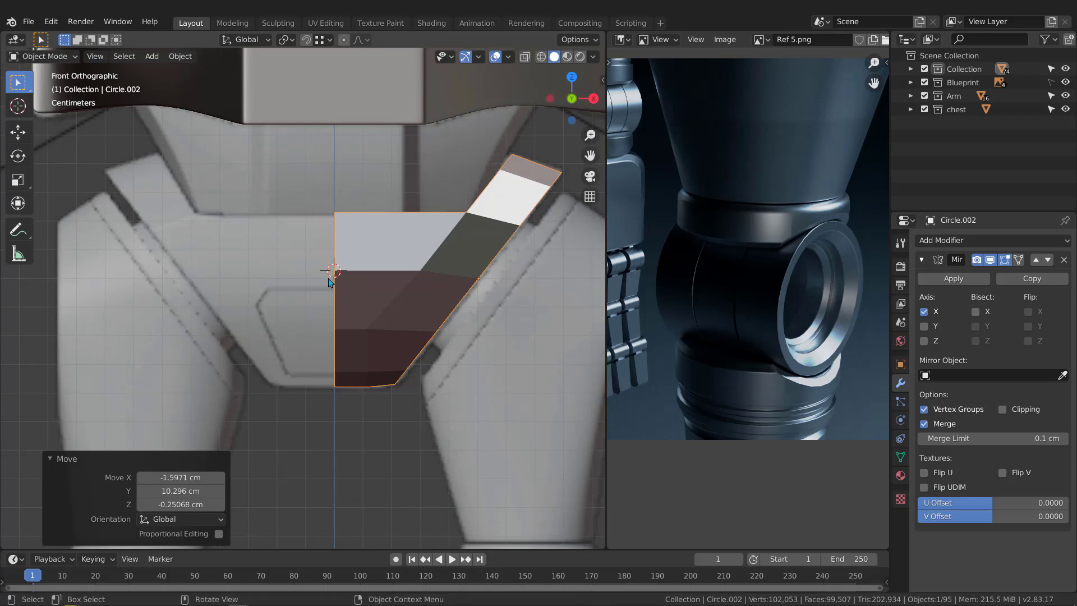
left_click(306, 39)
left_click(306, 39)
left_click(320, 39)
right_click(338, 270)
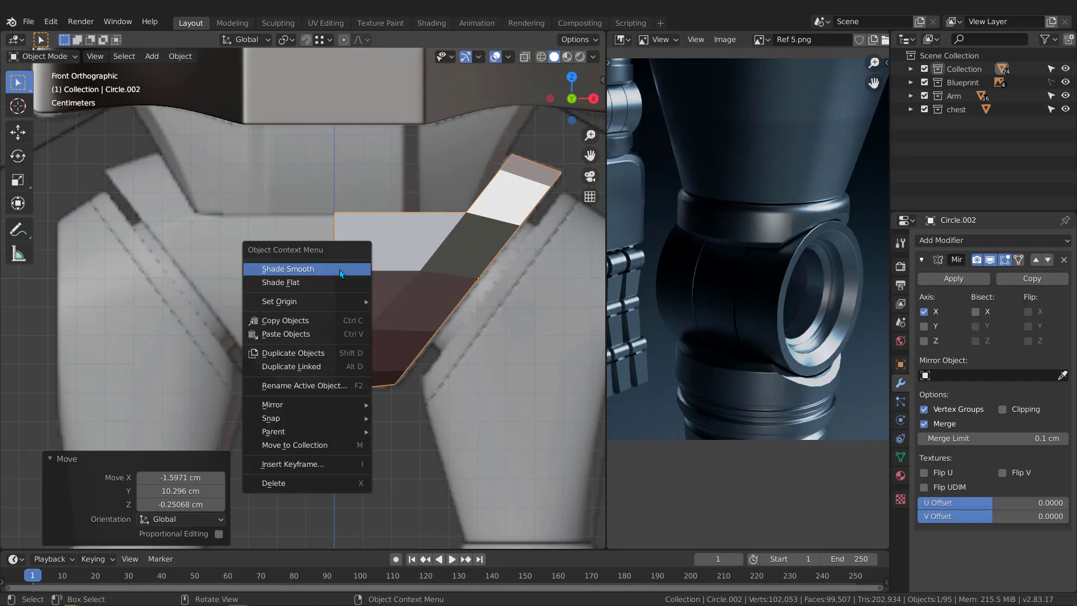
mouse_move(281, 306)
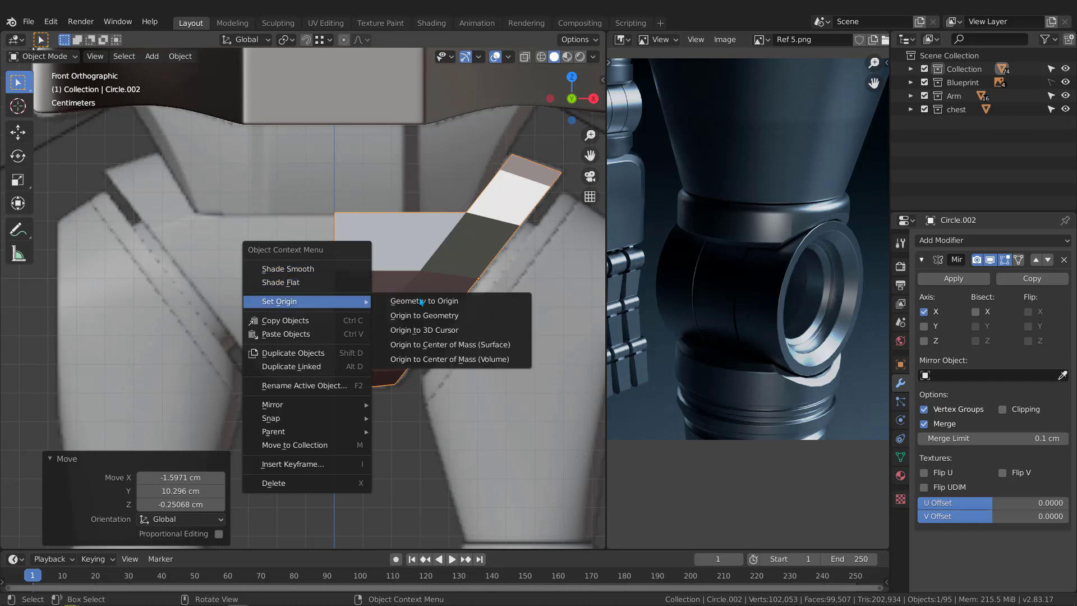
left_click(425, 331)
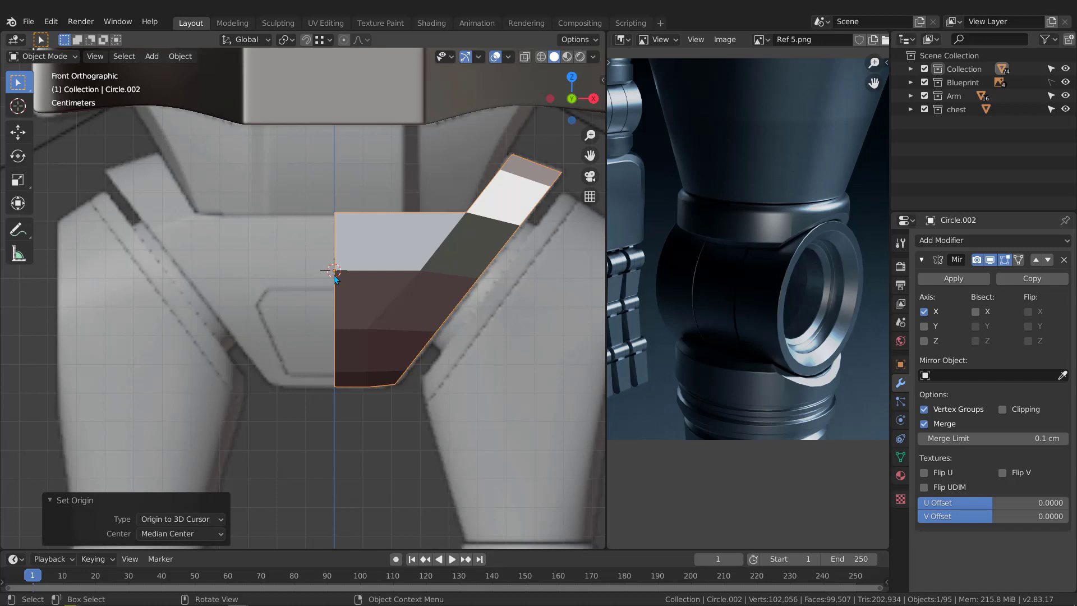
Apply the pelvis object's rotation so that the Mirror modifier reflects across the centre line
scroll(333, 276, "down", 3)
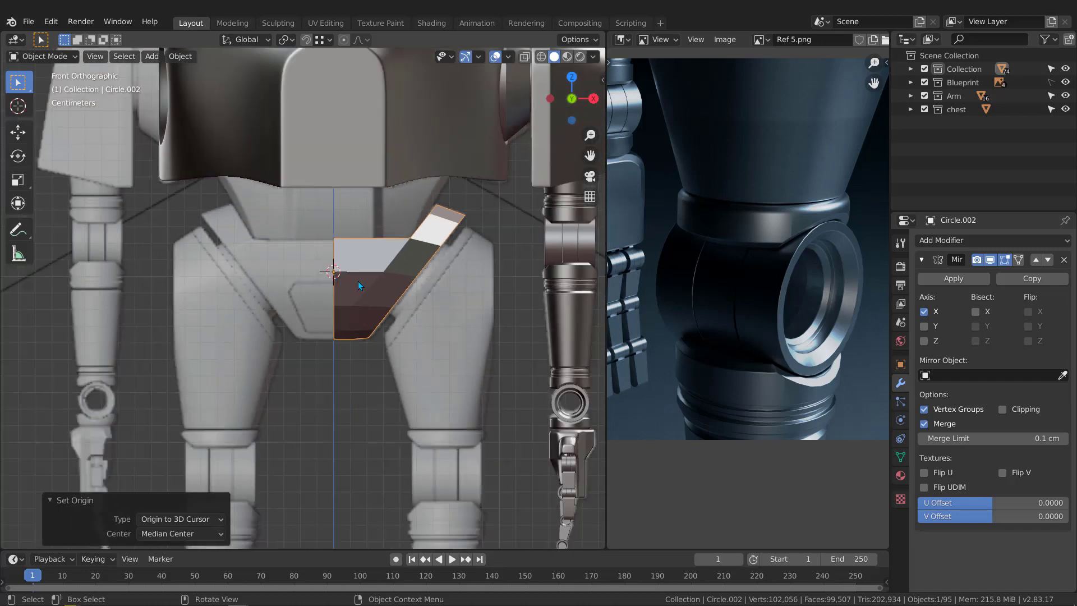
left_click(388, 274)
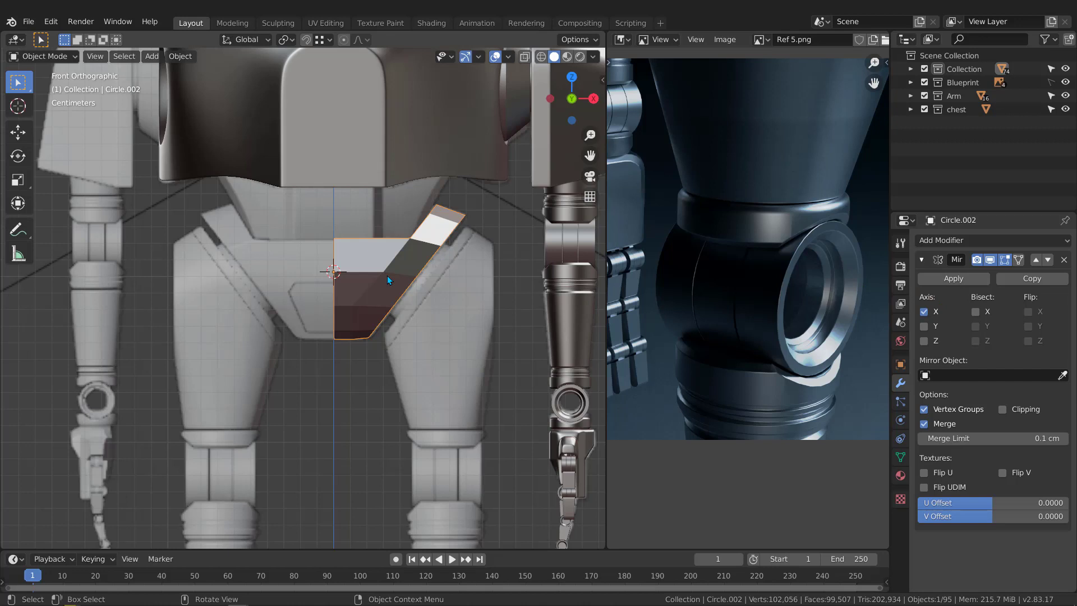
key("ctrl+a")
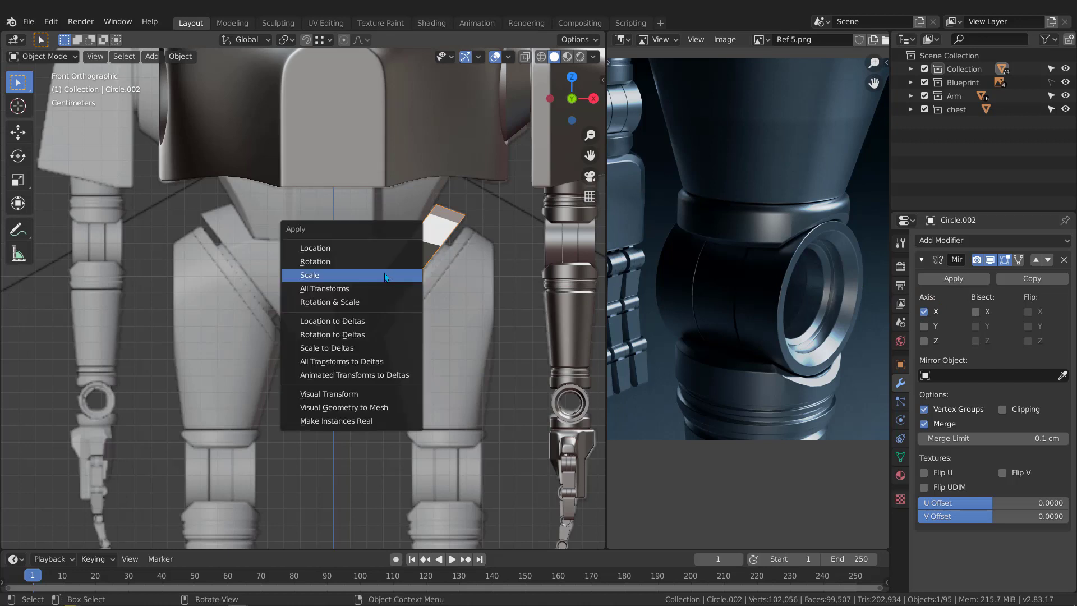
left_click(336, 261)
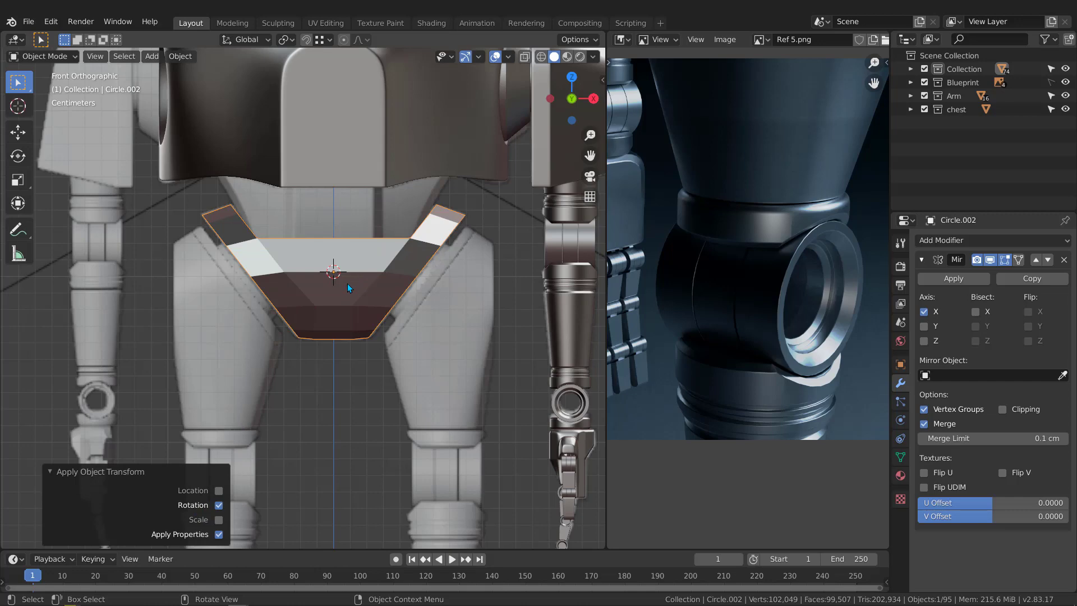
middle_click_drag(374, 265, 452, 297)
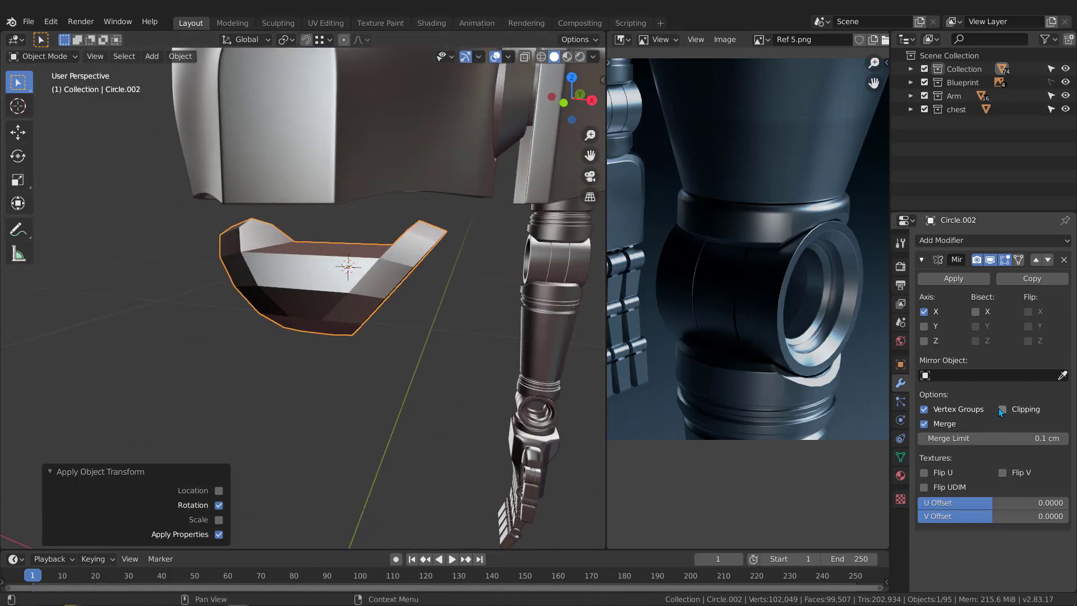
In edge selection mode, try moving the upper centre-line edge along X with the Mirror modifier's Clipping turned off
key("Tab")
scroll(317, 275, "up", 3)
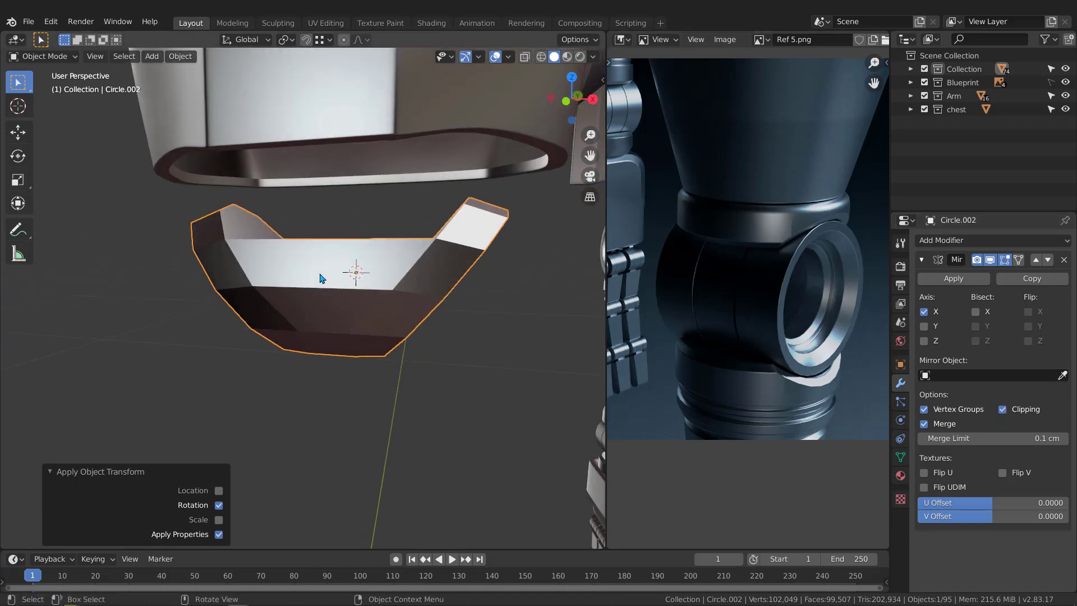
scroll(321, 273, "up", 1)
left_click(325, 272)
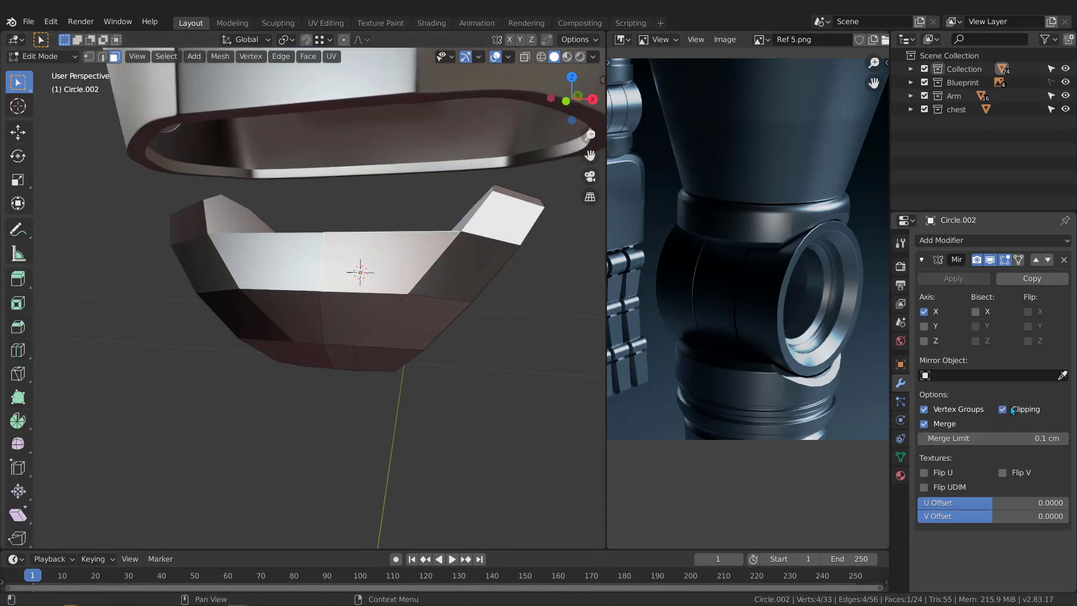
scroll(321, 275, "up", 3)
key("2")
left_click(321, 277)
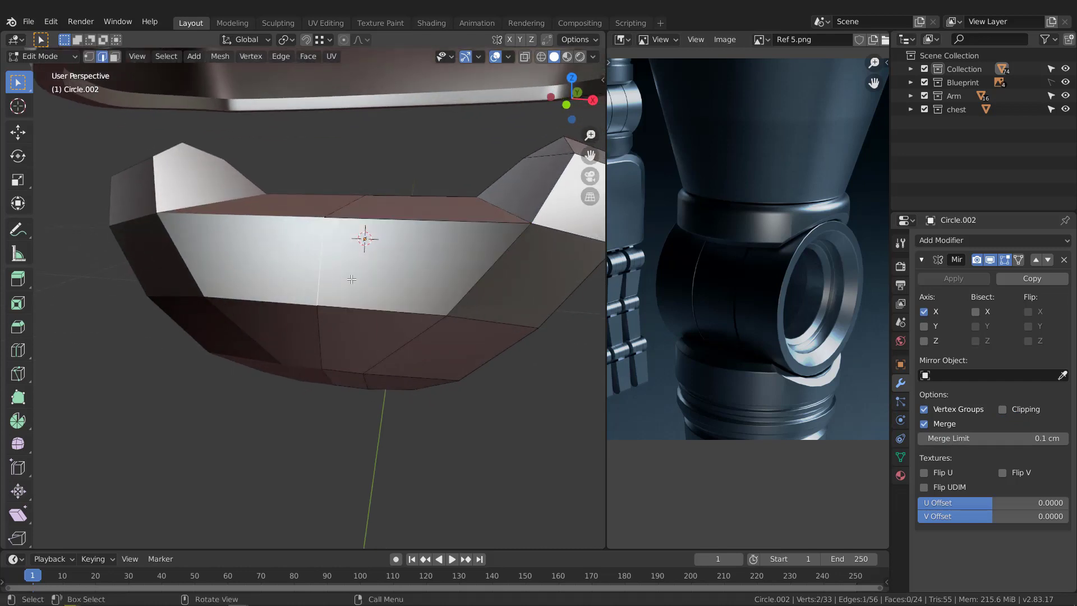
key("g")
key("x")
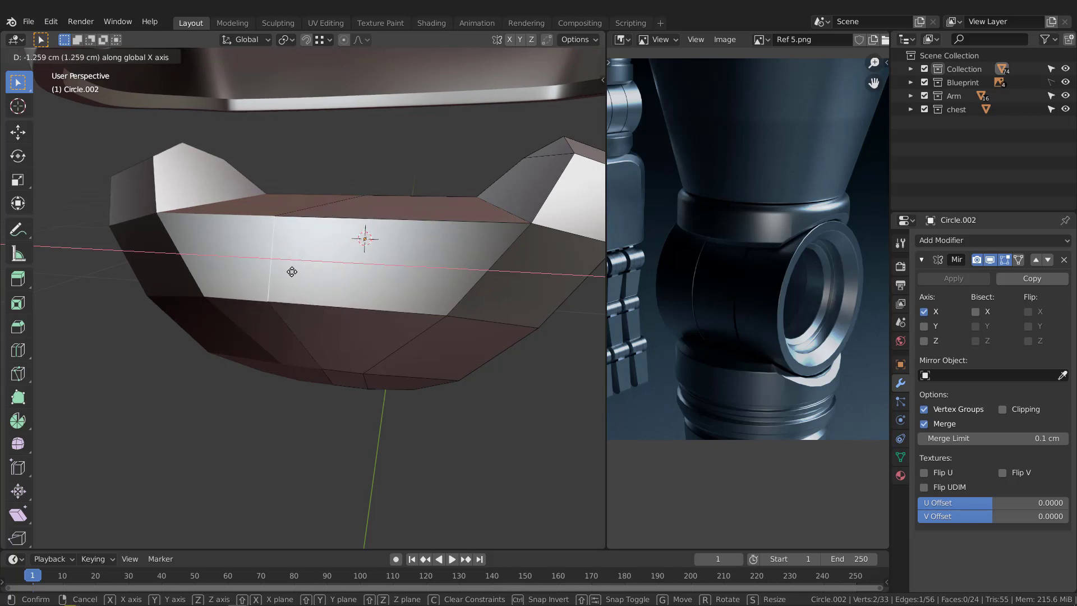
right_click(414, 286)
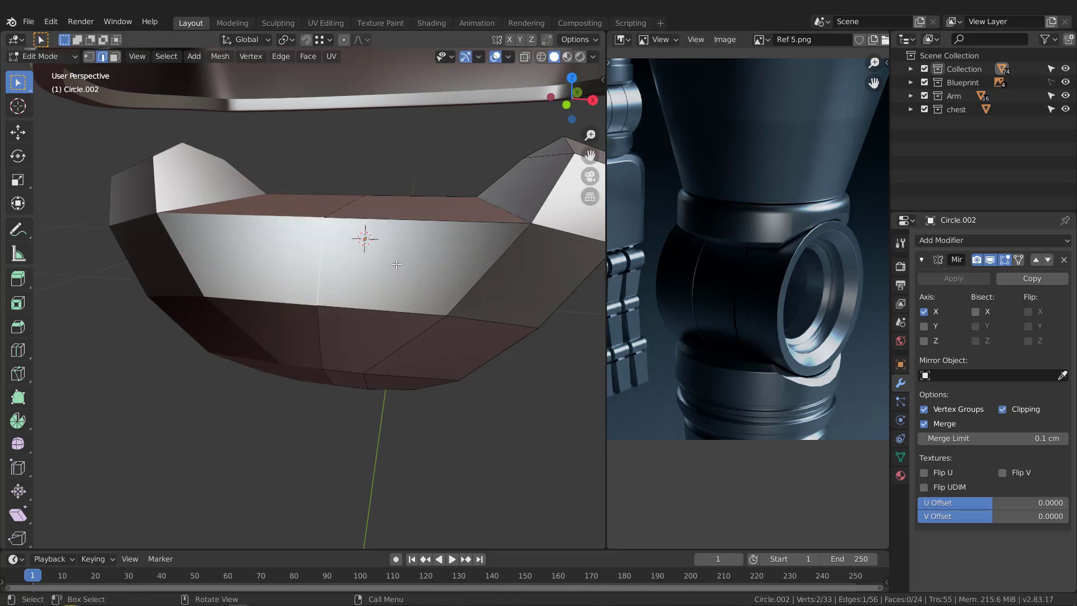
Turn on Clipping in the Mirror modifier and test it by moving the same centre-line edge along X
key("g")
key("x")
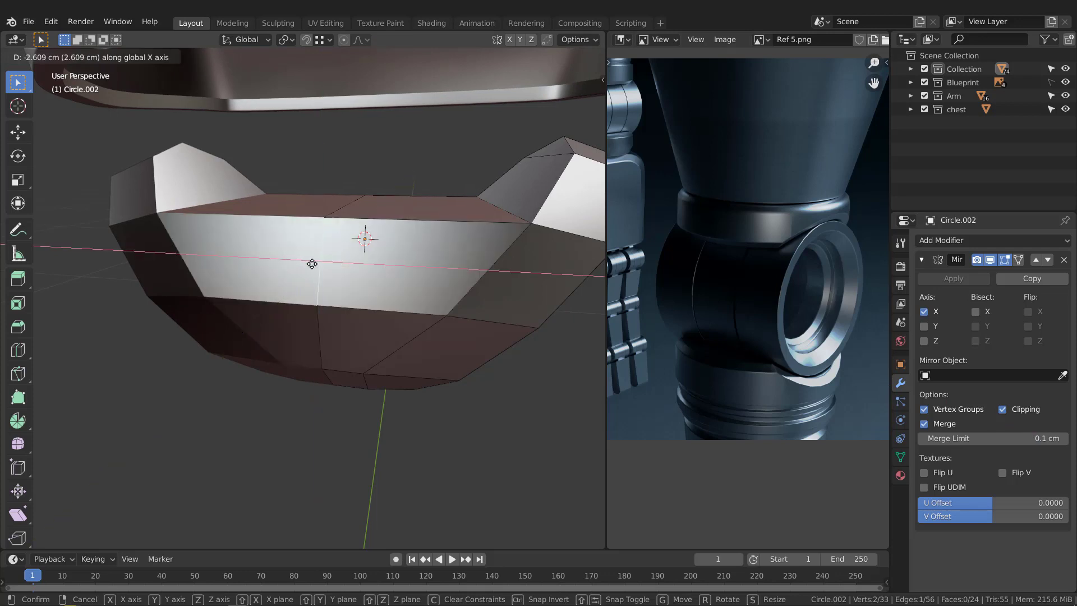
left_click(372, 267)
middle_click_drag(318, 247, 322, 218)
middle_click_drag(337, 374, 339, 347)
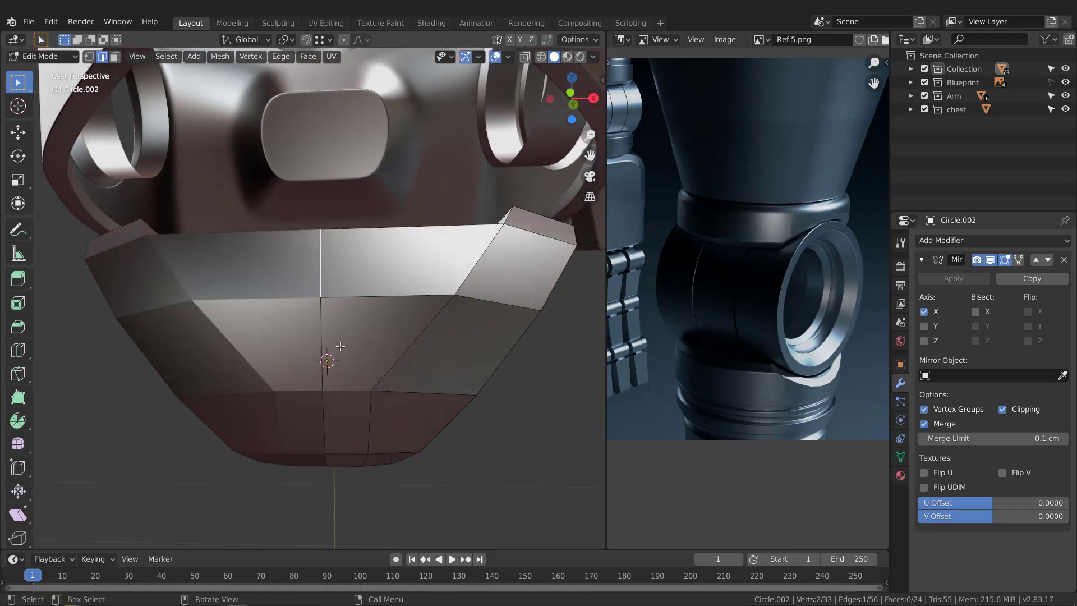
In face selection mode, select the large round face on the outer side of the hip joint
middle_click_drag(377, 301, 402, 204)
scroll(343, 241, "down", 4)
scroll(379, 238, "up", 2)
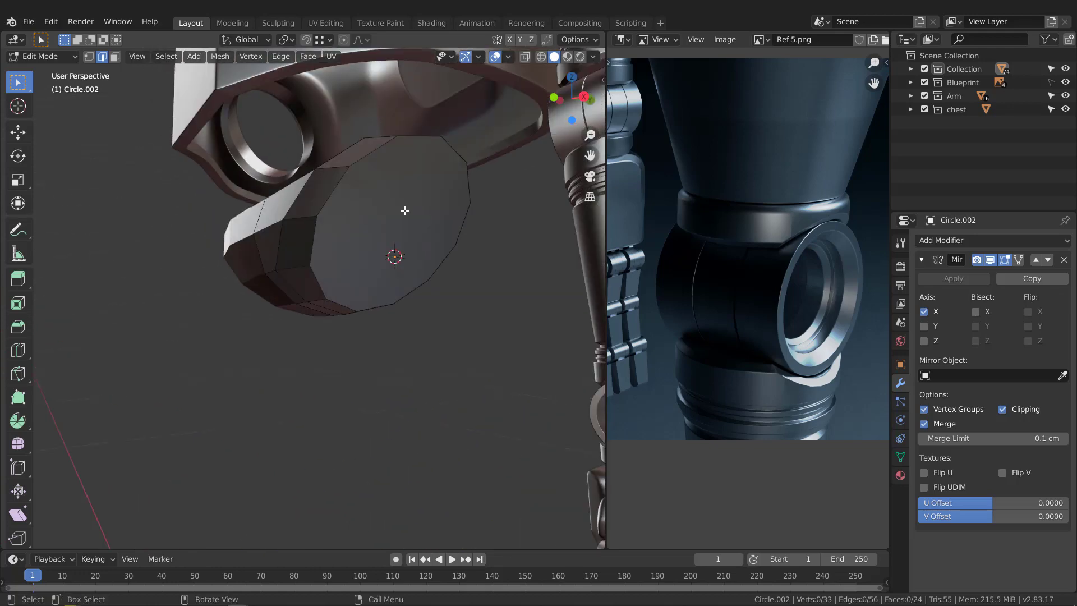
left_click(406, 211)
scroll(479, 257, "down", 2)
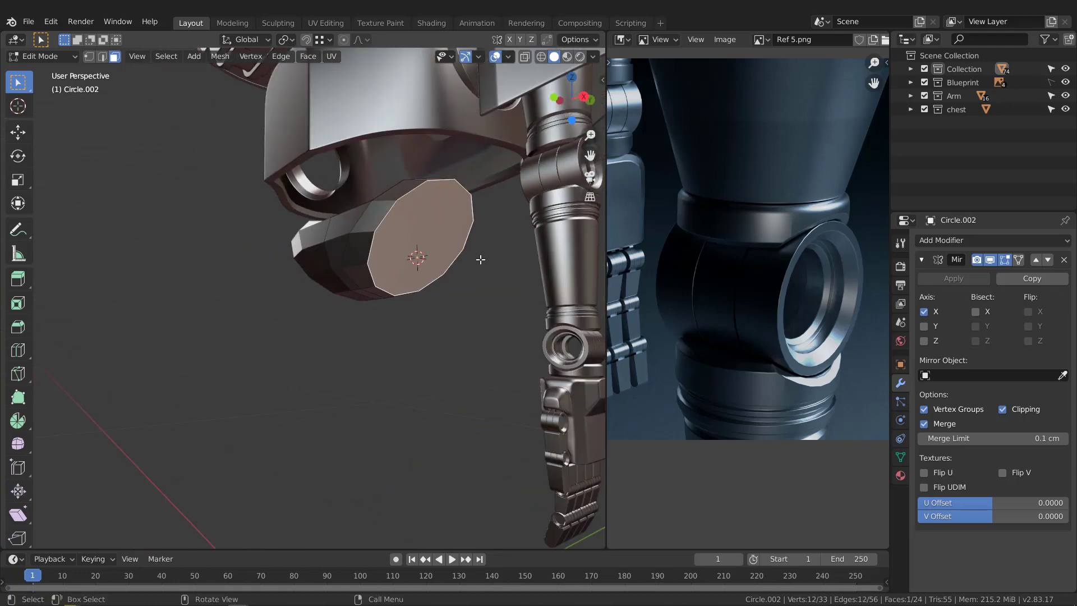
Switch to File Explorer and load Ref 1.png from the blueprints folder as the displayed reference image, examining its hip joint area
scroll(721, 227, "down", 5)
scroll(438, 224, "up", 5)
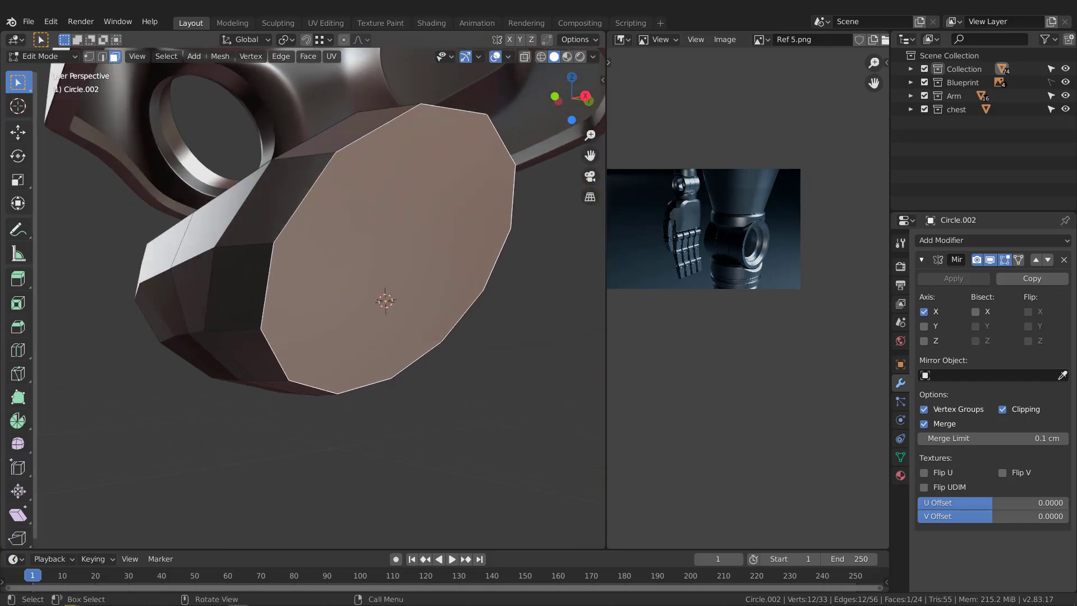
key("alt+Tab")
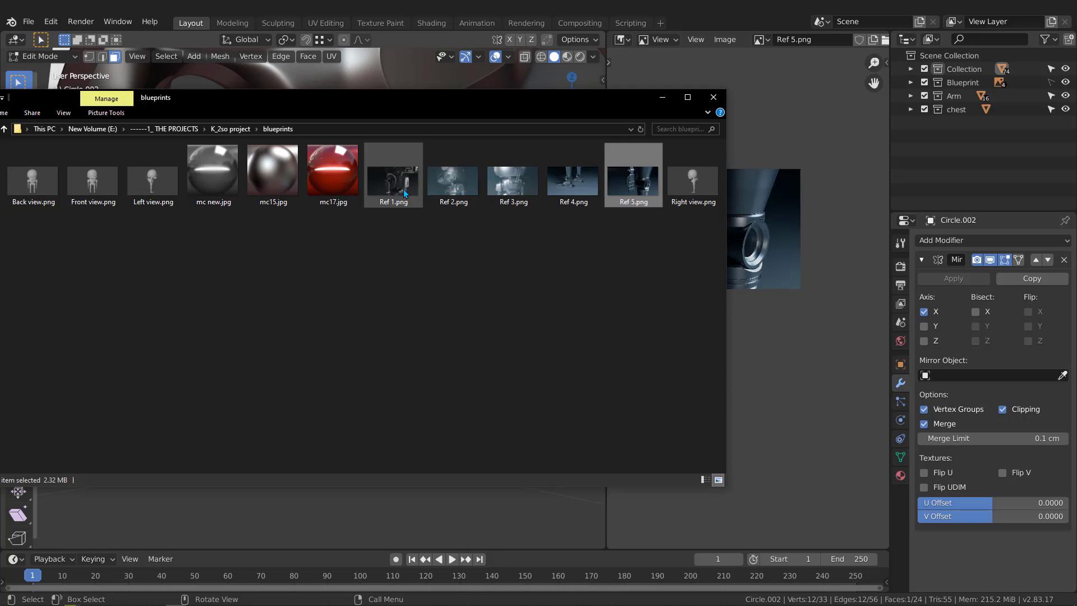
left_click_drag(408, 189, 823, 224)
left_click(822, 223)
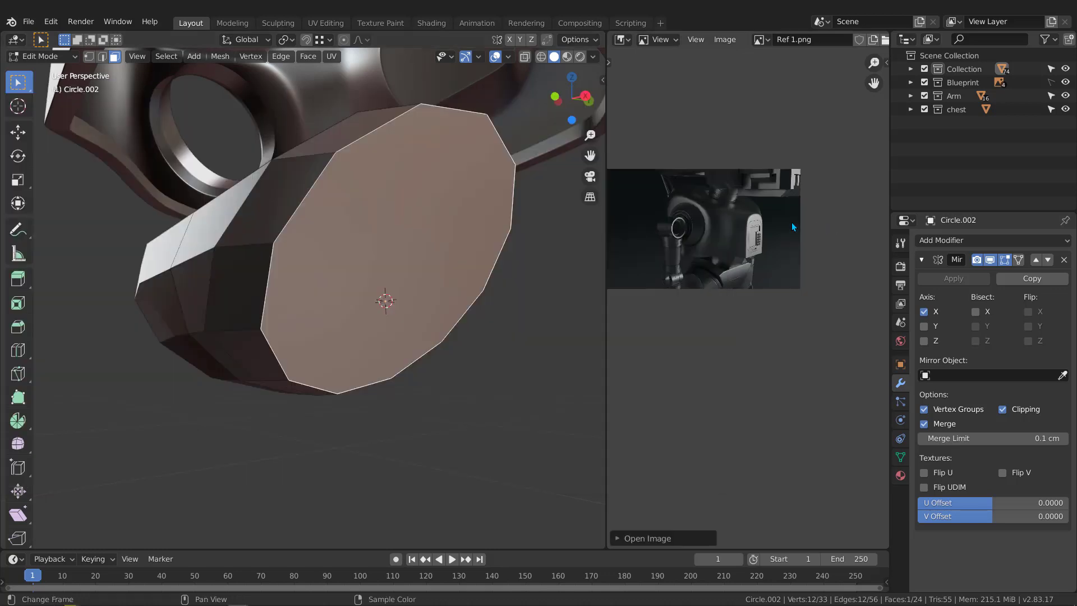
scroll(729, 253, "up", 5)
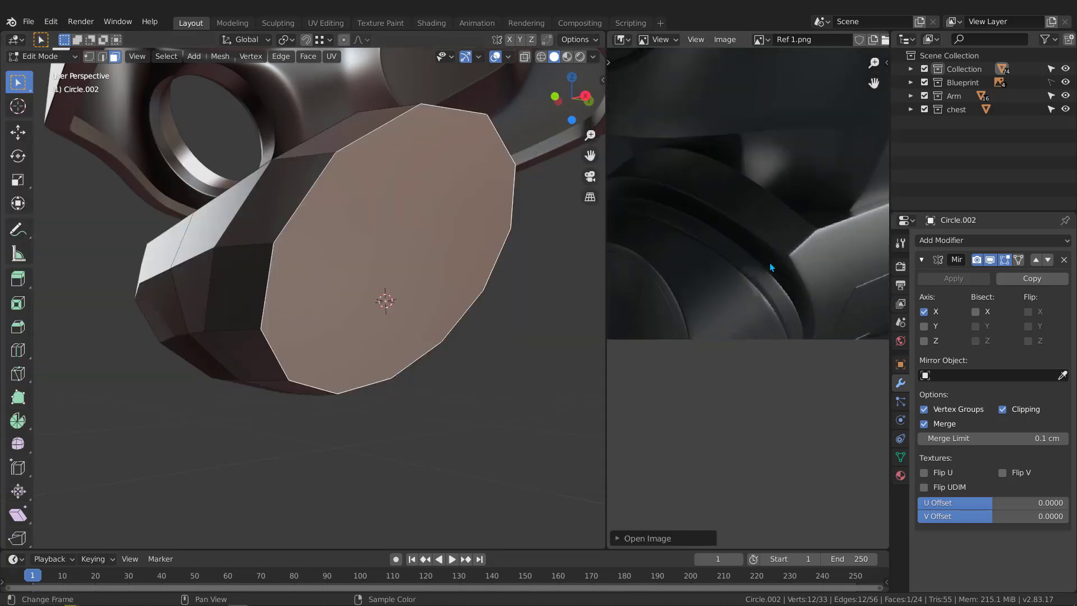
scroll(510, 314, "down", 3)
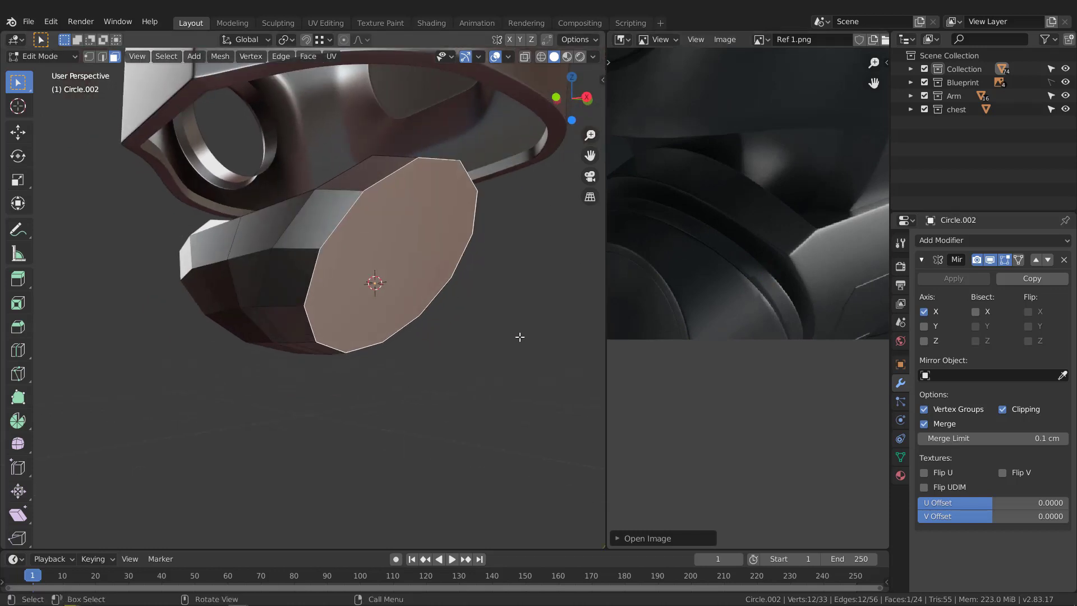
Inset the large round outer face of the hip joint by 0.7071 cm
key("i")
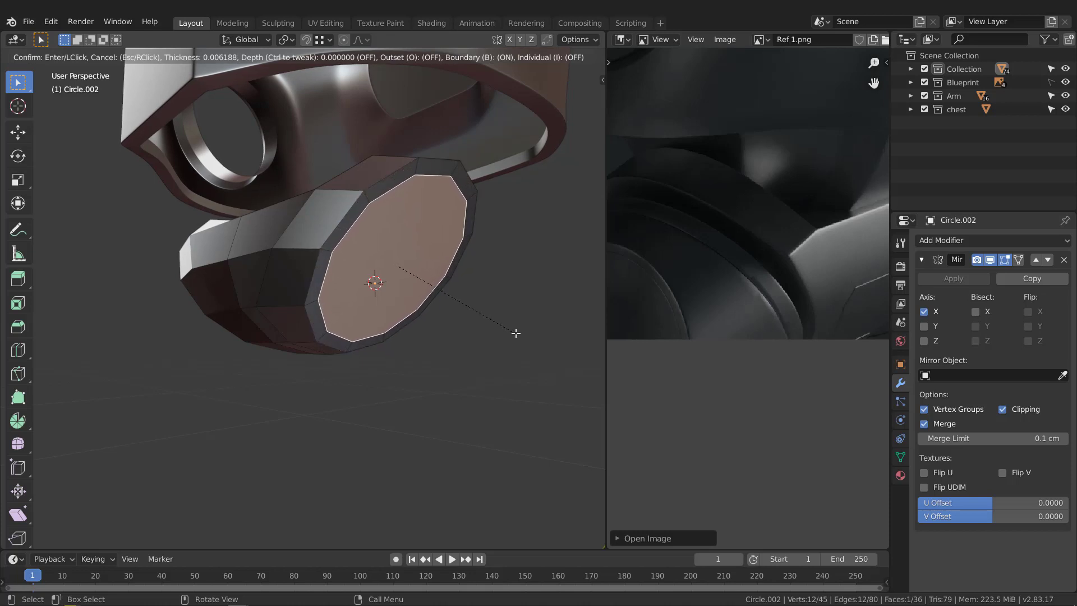
left_click(514, 331)
mouse_move(470, 231)
middle_mouse_down()
mouse_move(538, 211)
mouse_move(453, 219)
mouse_move(483, 234)
mouse_move(443, 208)
mouse_move(470, 225)
middle_mouse_up()
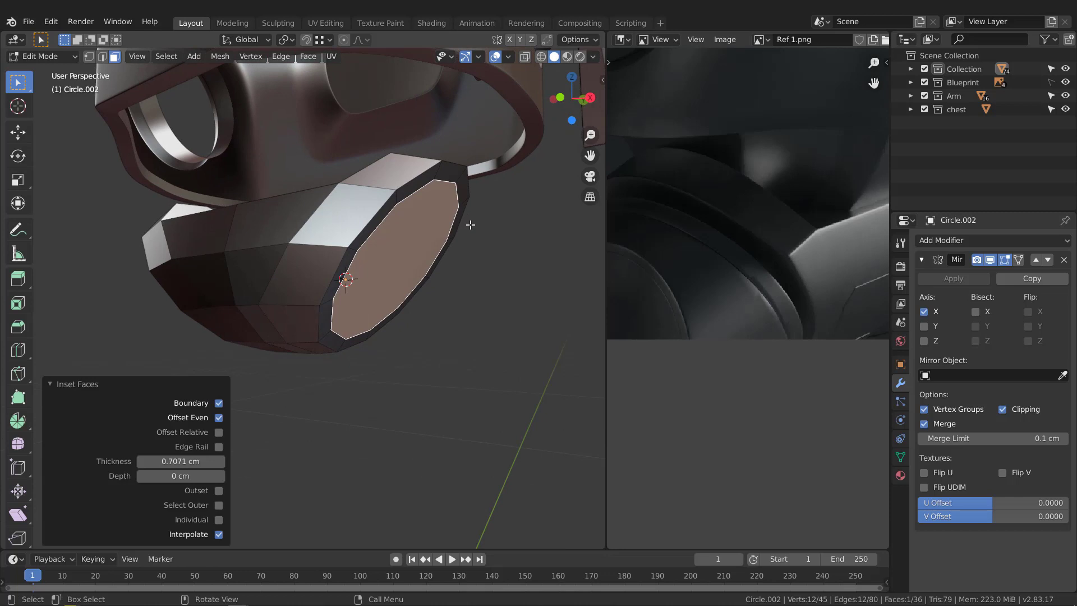
In front wireframe view, extrude the inset face in place and move it -1.8265 cm along X into the joint
key("KP_1")
key("z")
left_click(330, 229)
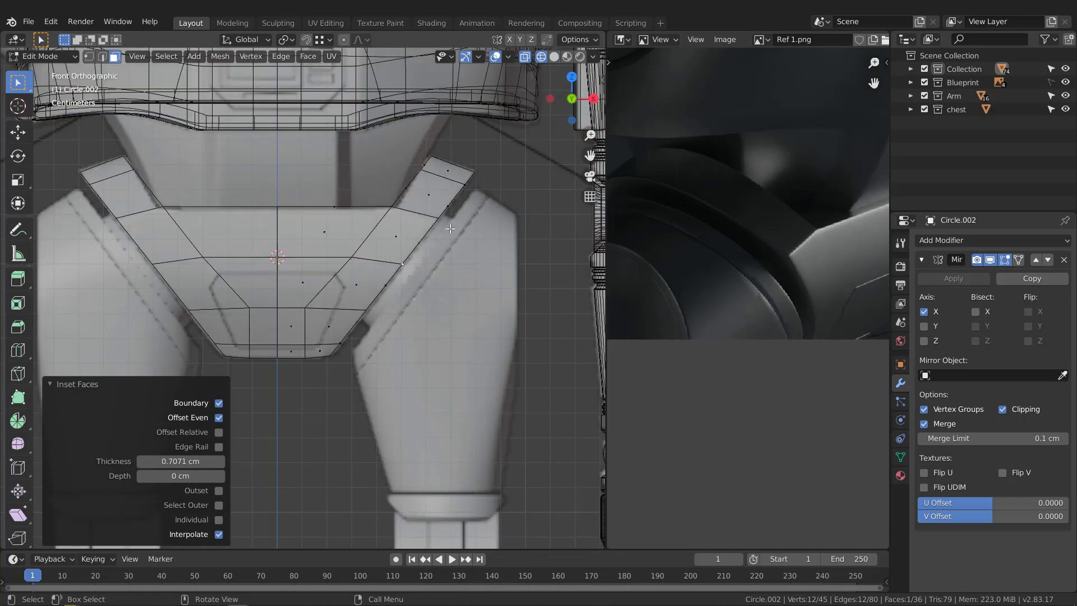
scroll(450, 229, "up", 1)
key("e")
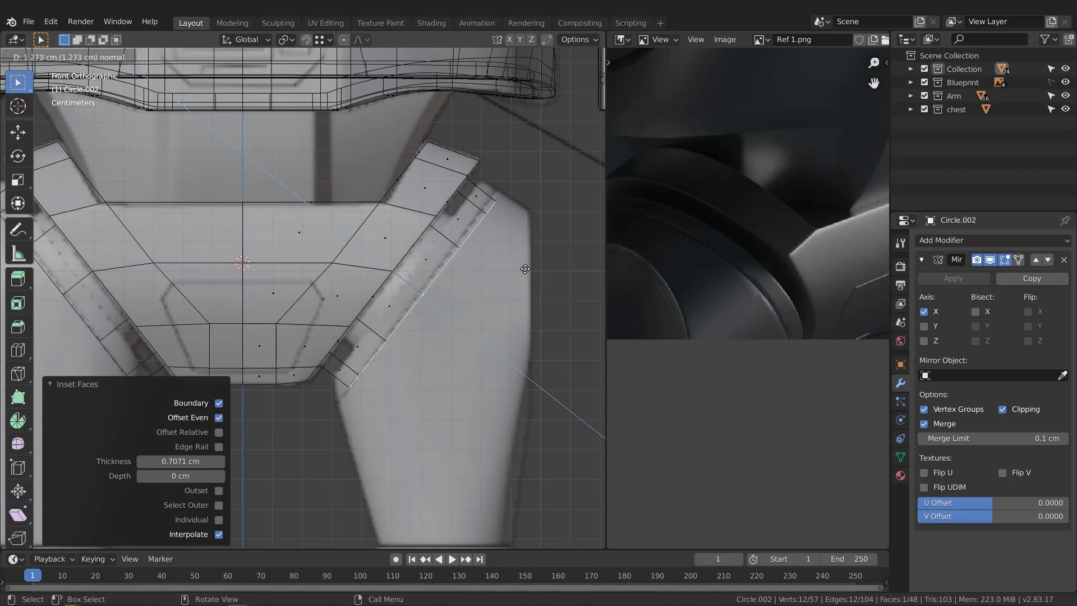
key("Escape")
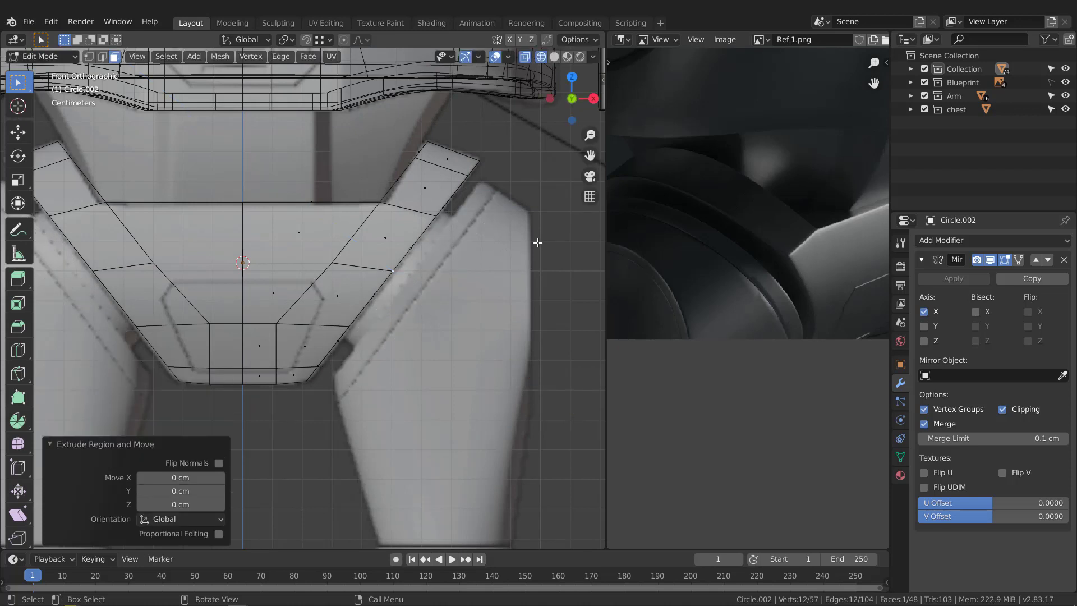
key("g")
key("x")
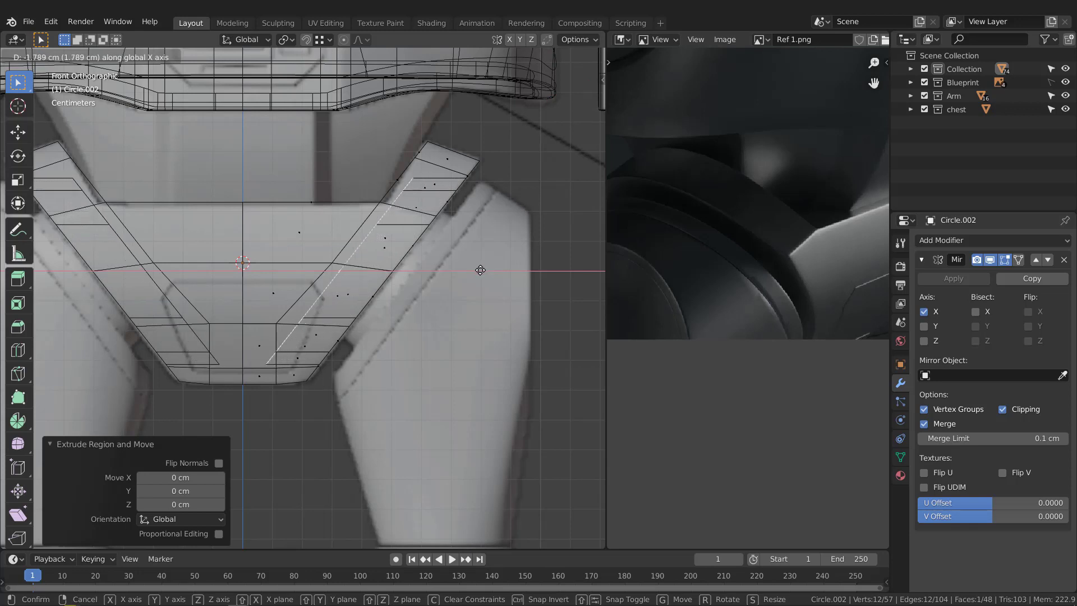
left_click(483, 270)
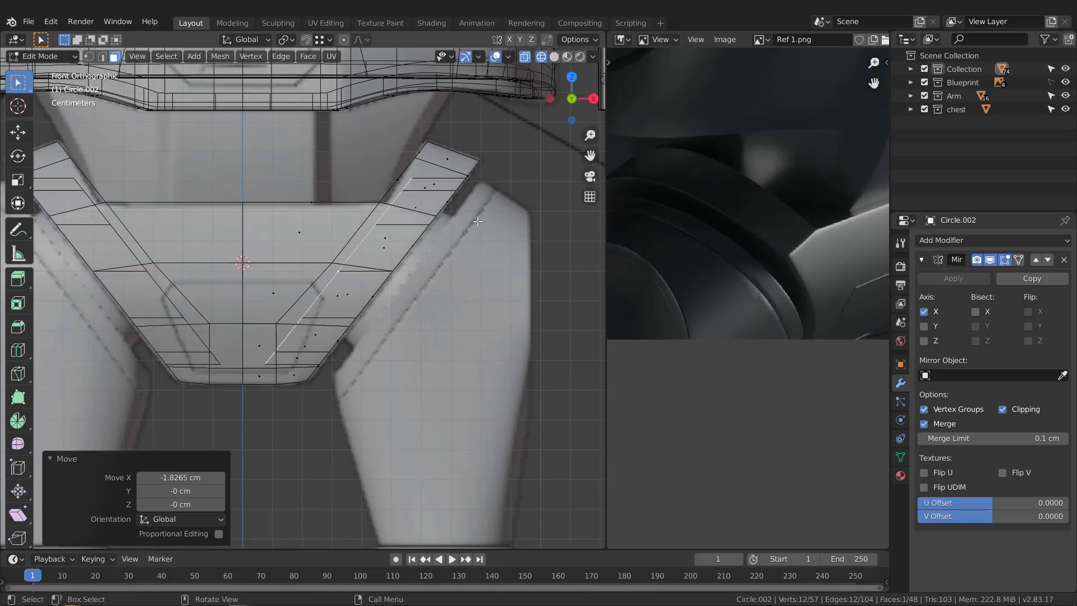
Return to solid shading and delete the recessed round face to open the hip joint
middle_click_drag(476, 222, 359, 261)
key("alt+z")
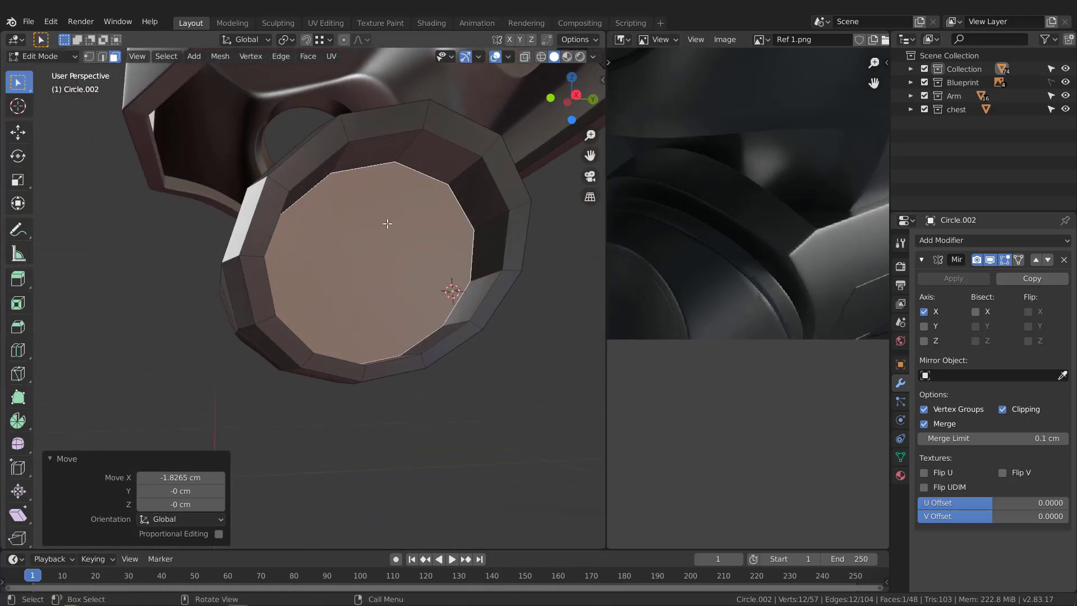
middle_click_drag(427, 223, 446, 208)
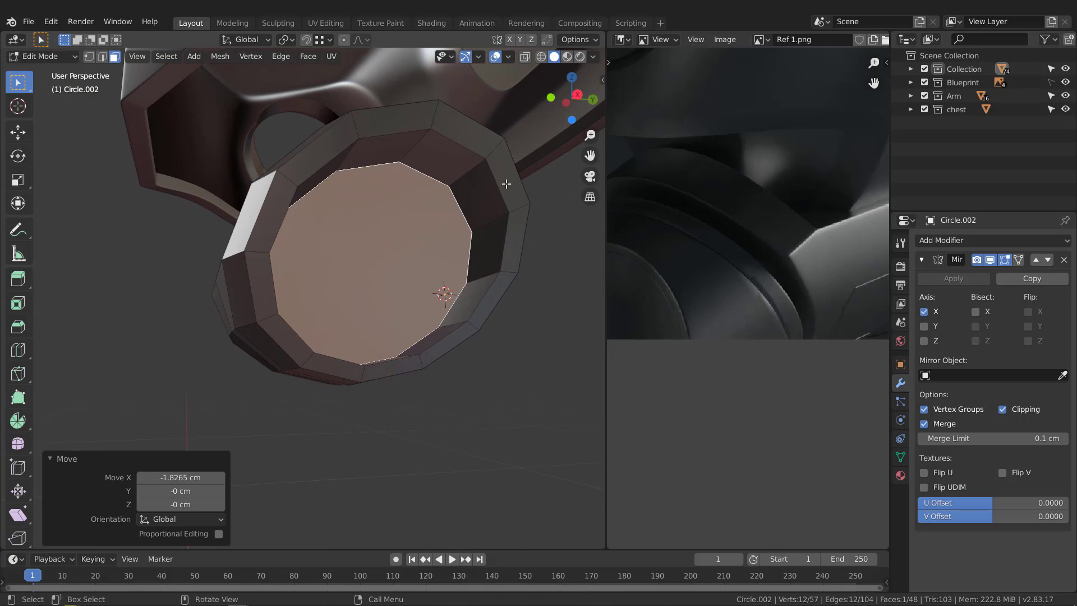
key("x")
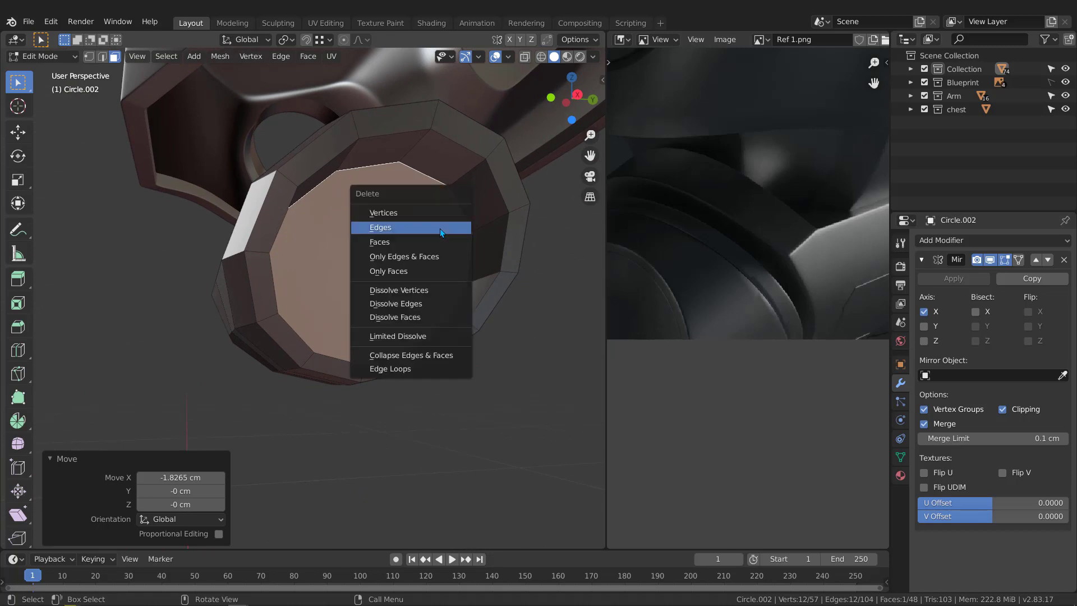
left_click(441, 227)
In edge selection mode, select the outer and inner rim loops of the hip opening and bevel them 0.0589 cm with 2 segments
middle_click_drag(441, 226, 385, 245)
scroll(351, 209, "up", 1)
left_click(360, 217, "alt")
key("2")
left_click(330, 188, "alt")
left_click(337, 210, "alt+shift")
scroll(365, 221, "down", 1)
scroll(385, 245, "up", 2)
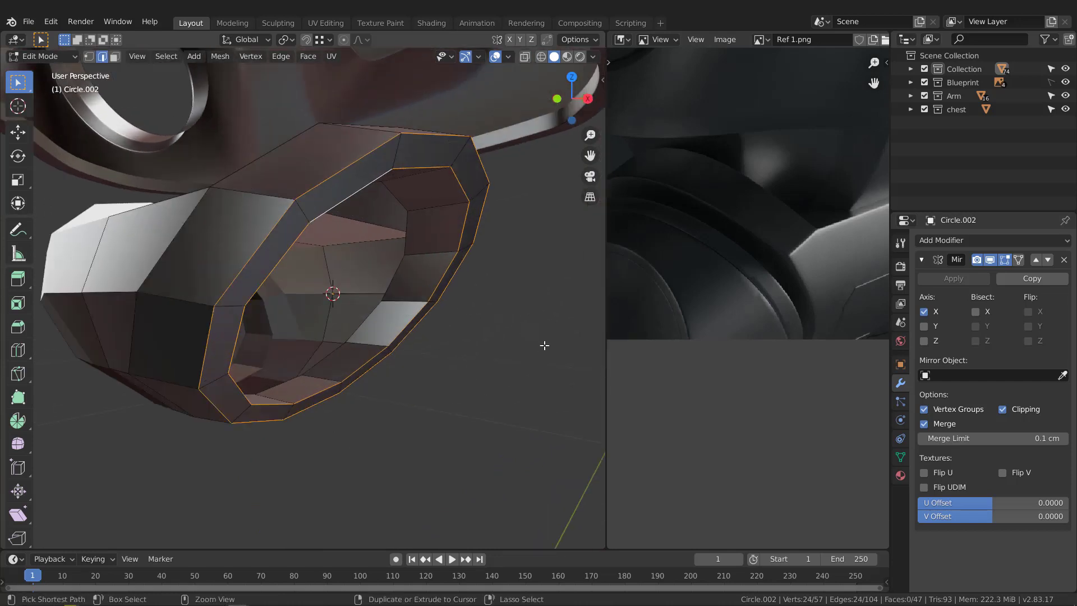
key("ctrl+b")
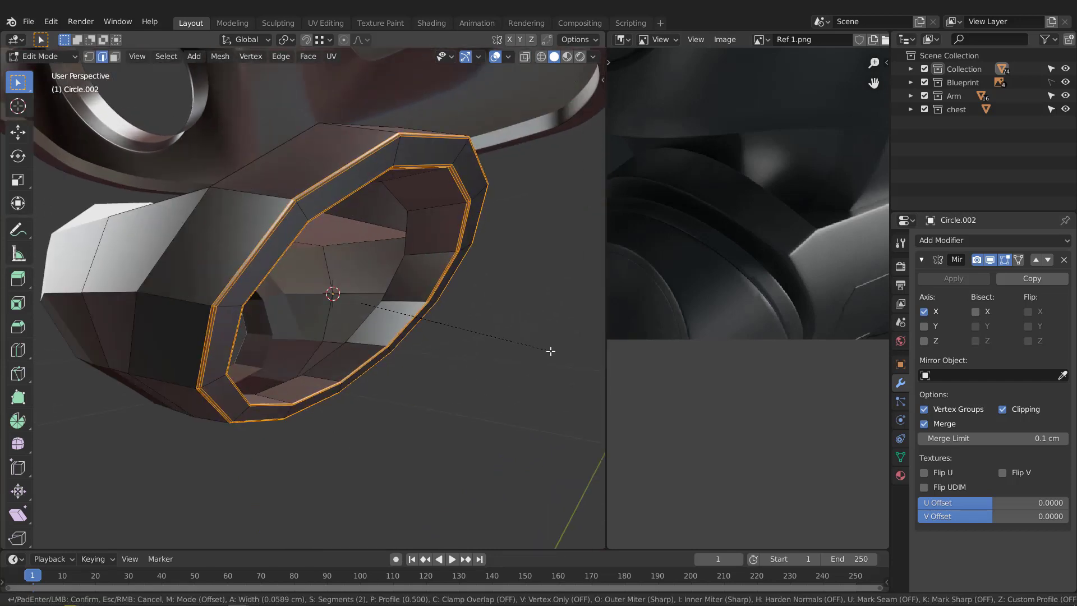
left_click(550, 351)
Try adding an edge loop to the pelvis body, slid with Even on close against the seam with the hip ring
middle_click_drag(550, 351, 415, 217)
scroll(440, 197, "down", 1)
scroll(392, 220, "down", 2)
middle_click_drag(454, 159, 454, 196)
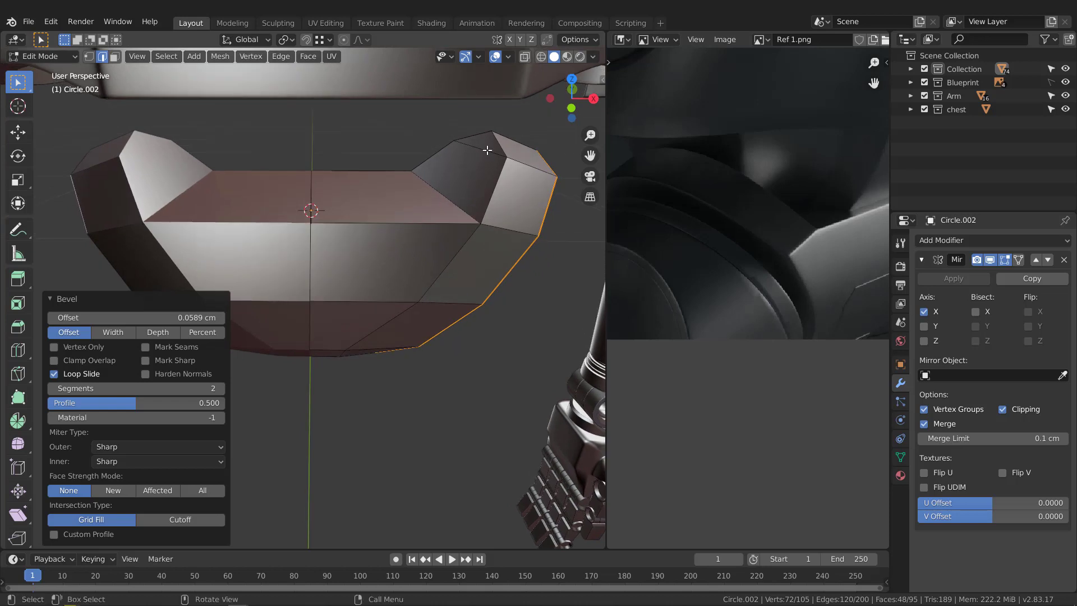
mouse_move(420, 231)
middle_mouse_down()
mouse_move(402, 216)
mouse_move(407, 246)
middle_mouse_up()
key("ctrl+r")
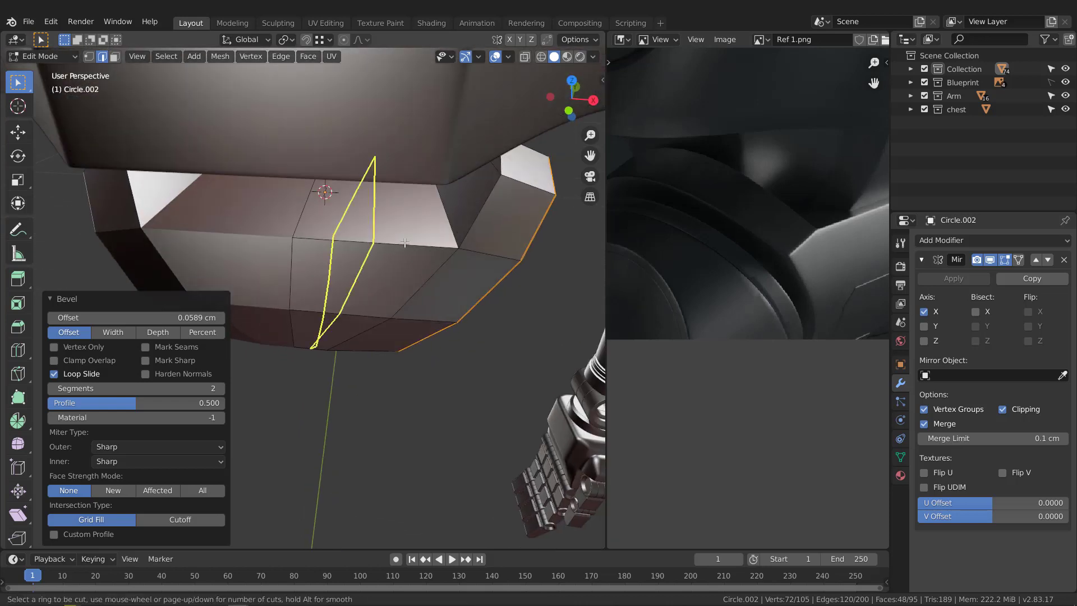
left_click(407, 245)
key("e")
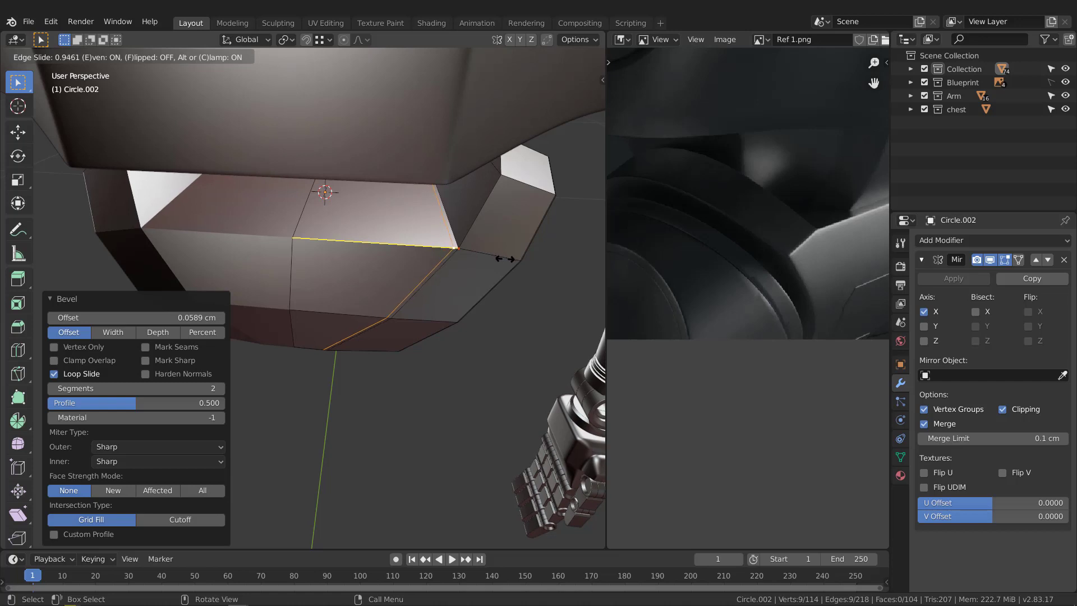
left_click(504, 259)
Try adding a matching loop on the hip ring side of the seam, and undo both loop cuts
middle_click_drag(503, 259, 418, 198)
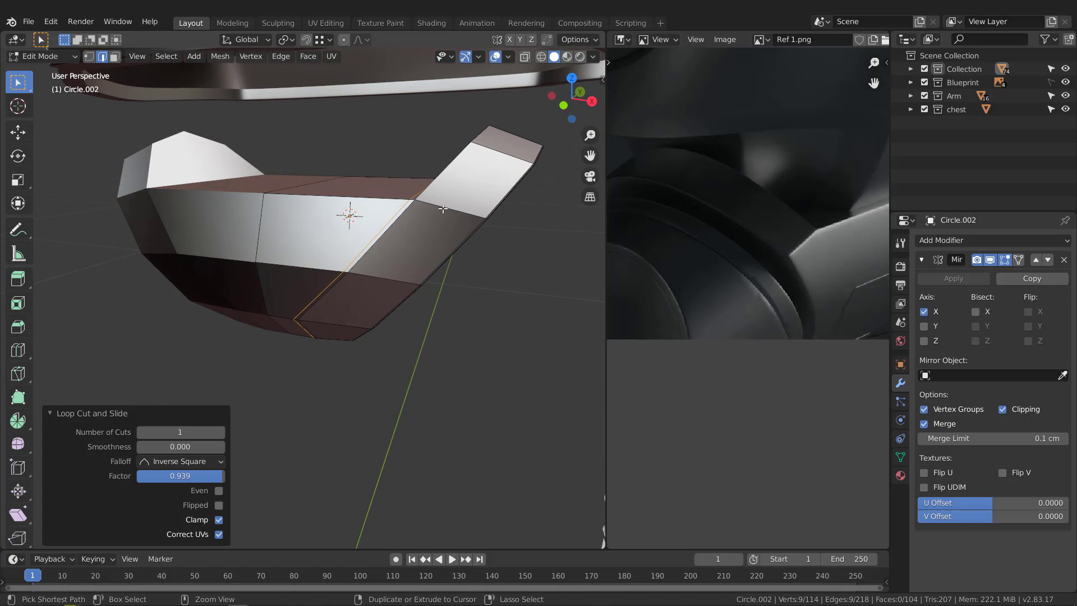
key("g")
key("g")
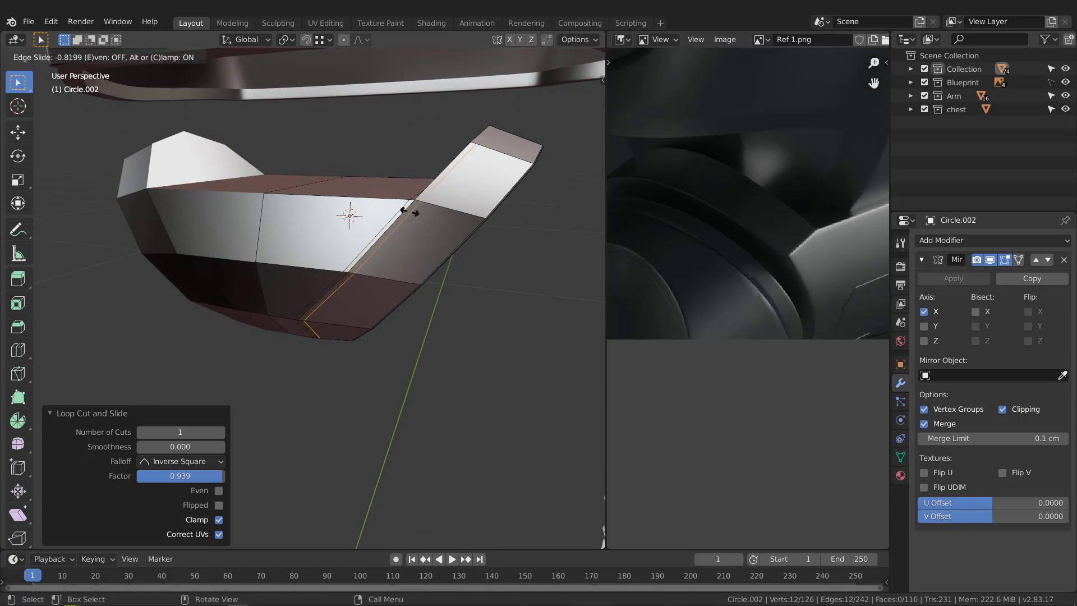
left_click(410, 212)
middle_click_drag(409, 212, 454, 216)
key("ctrl+z")
key("ctrl+z")
Select the seam edge loop between the pelvis body and the hip ring and bevel it 0.124 cm with 2 segments
left_click(426, 213)
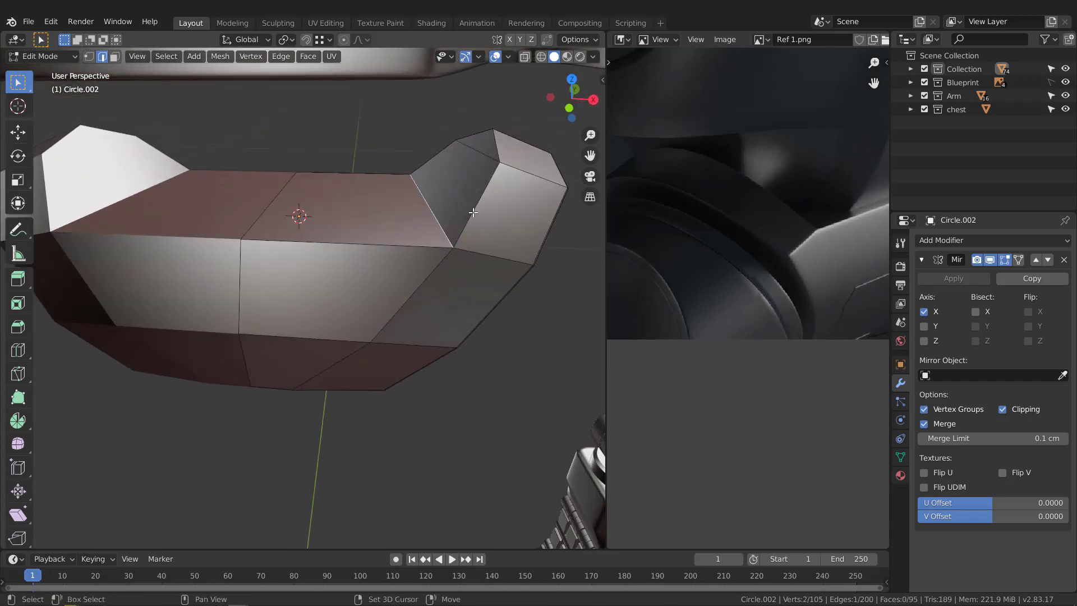
middle_click_drag(437, 155, 433, 240)
left_click(361, 273, "alt+shift")
middle_click_drag(360, 274, 564, 297)
key("ctrl+b")
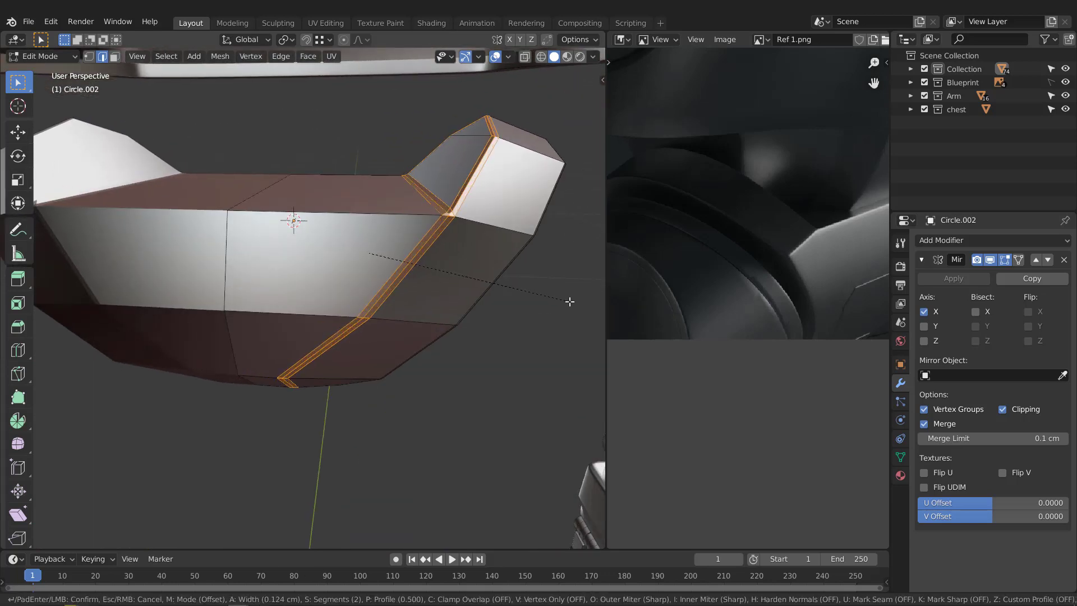
left_click(570, 301)
In Object Mode, shade the pelvis smooth and add a Subdivision Surface modifier after the Mirror modifier
middle_click_drag(569, 302, 347, 215)
mouse_move(305, 195)
middle_mouse_down()
mouse_move(368, 215)
mouse_move(380, 187)
mouse_move(558, 294)
middle_mouse_up()
key("Tab")
right_click(369, 210)
left_click(314, 173)
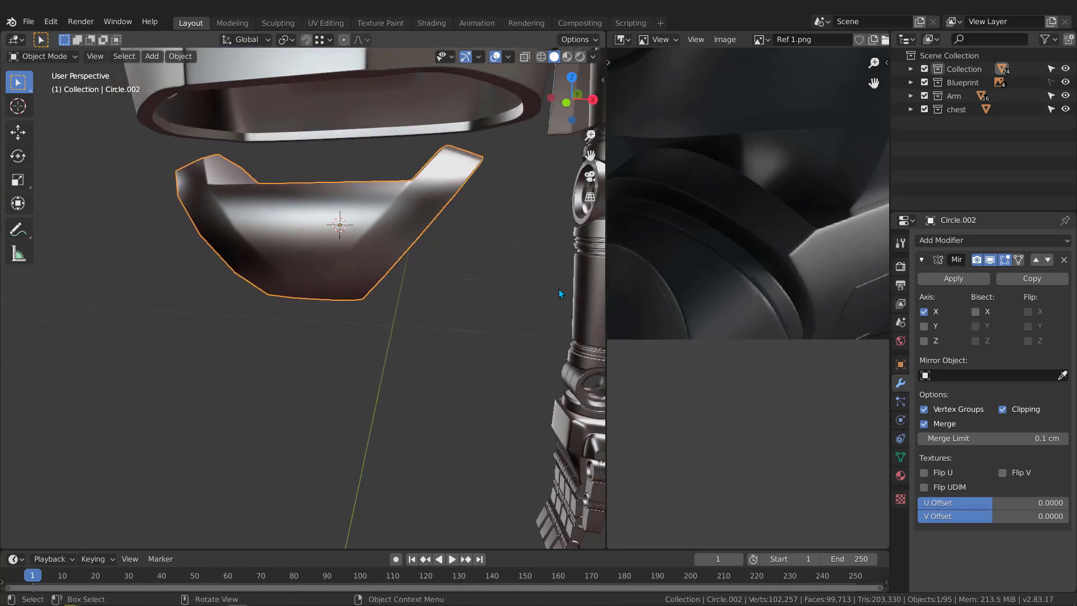
left_click(901, 457)
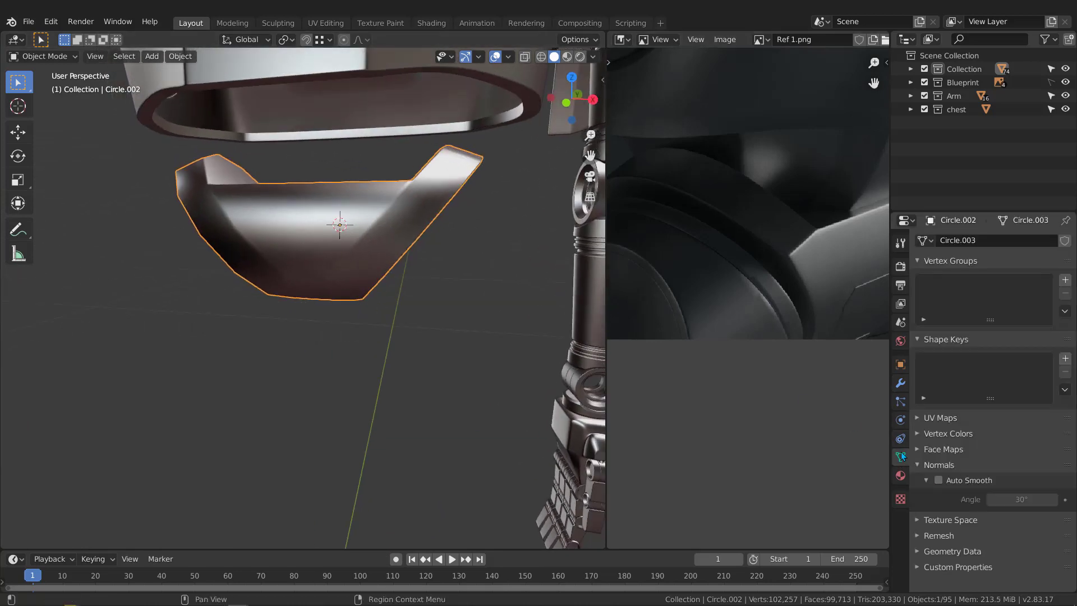
left_click(900, 383)
left_click(922, 259)
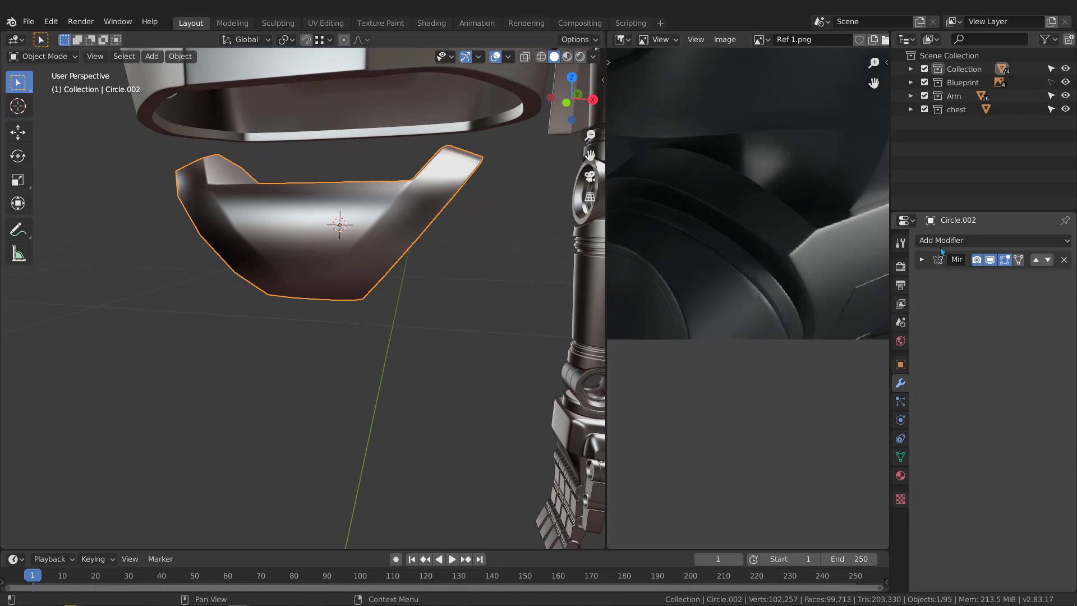
left_click(940, 242)
left_click(802, 460)
Undo the subdivision, the smooth shading and the seam bevel on the pelvis
middle_click_drag(426, 280, 394, 232)
key("ctrl+z")
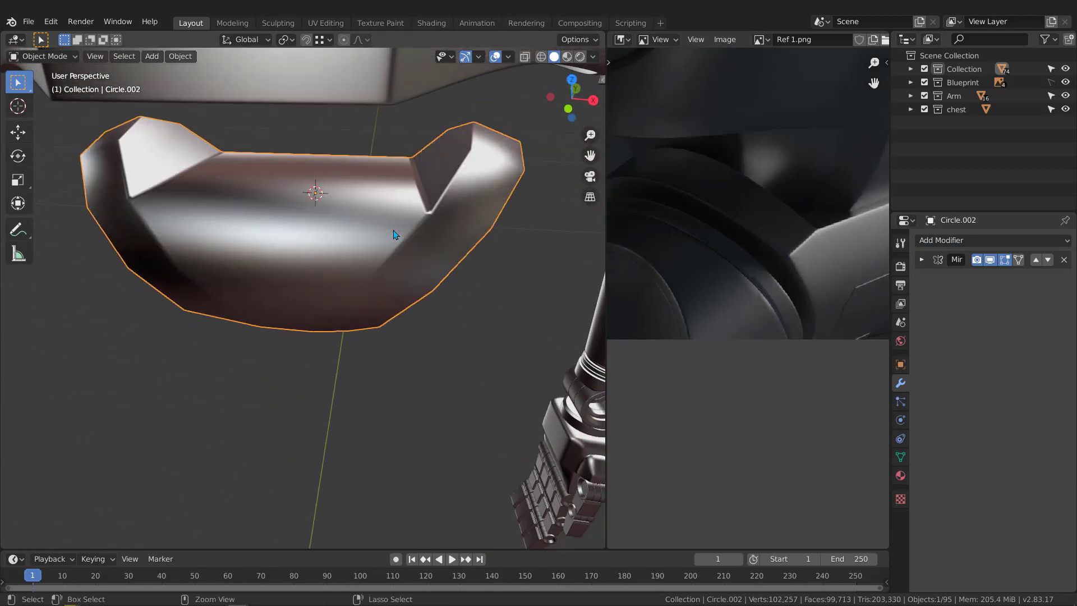
key("ctrl+z")
In Edit Mode, select the hip ring seam loop together with the pelvis's upper edges and bevel them 0.383 cm with 3 segments
key("Tab")
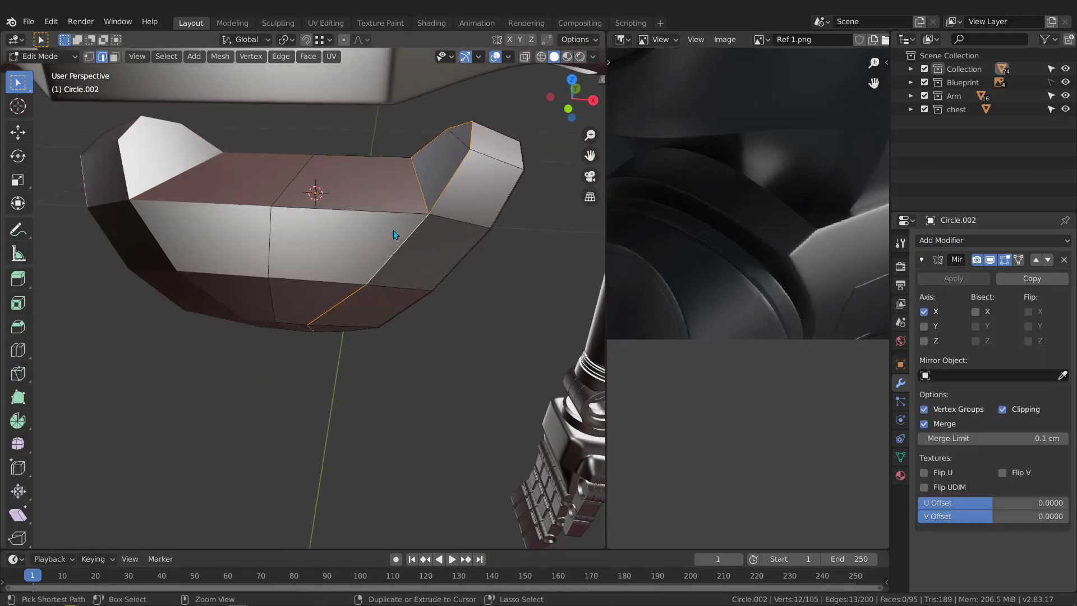
middle_click_drag(393, 230, 363, 198)
middle_click_drag(512, 204, 481, 247)
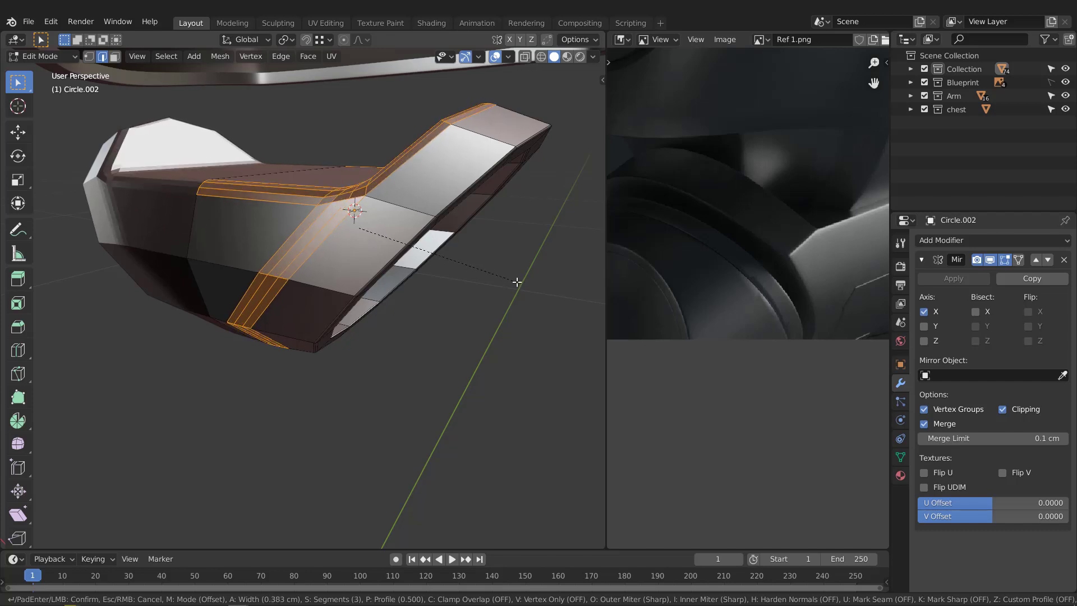
left_click(517, 282)
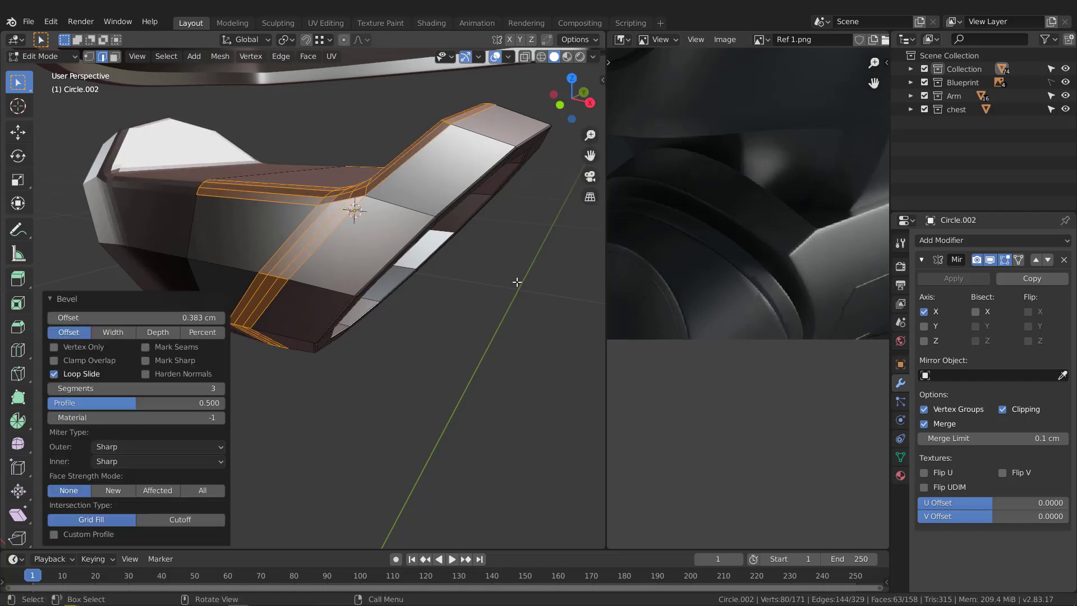
Return to Object Mode and add a Subdivision Surface modifier to the beveled pelvis below the Mirror modifier
mouse_move(323, 183)
middle_mouse_down()
mouse_move(345, 185)
mouse_move(338, 178)
middle_mouse_up()
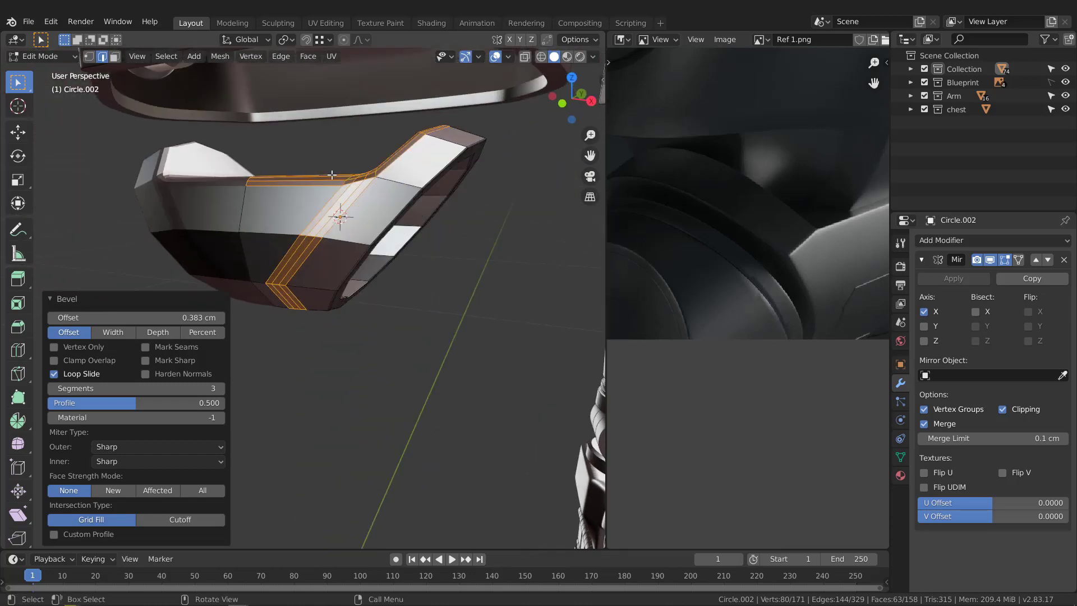
key("Tab")
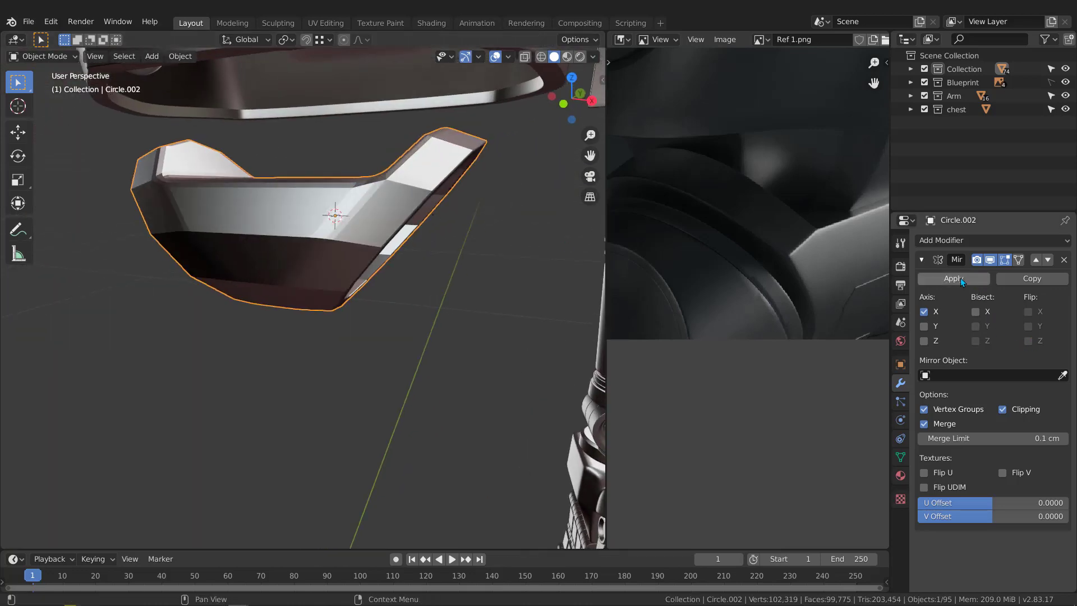
left_click(921, 260)
left_click(937, 243)
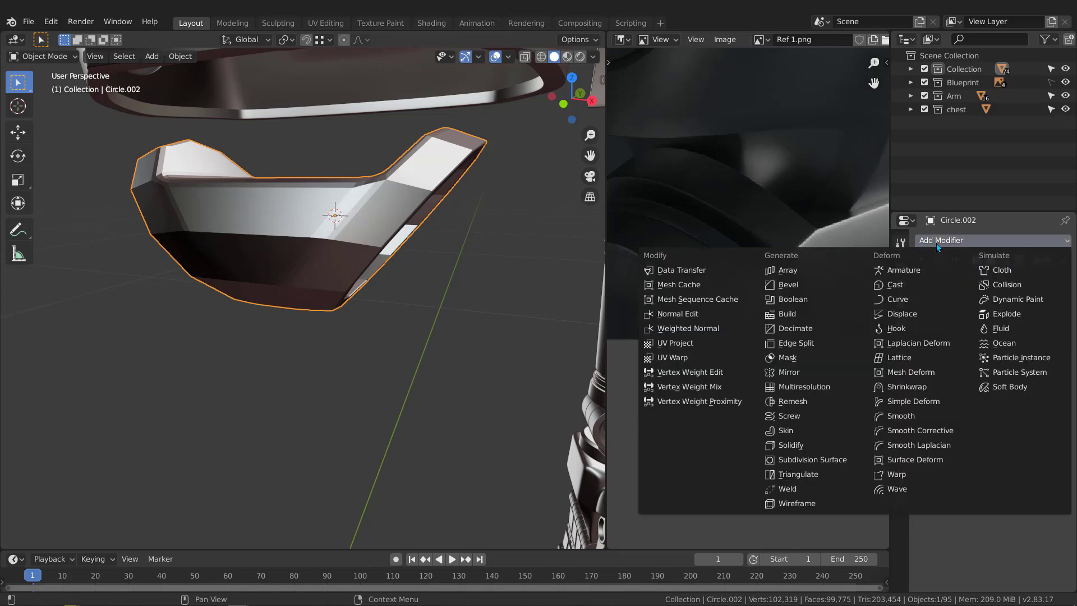
left_click(814, 458)
Shade the pelvis smooth and set the Subdivision Surface modifier's viewport level to 2
right_click(376, 201)
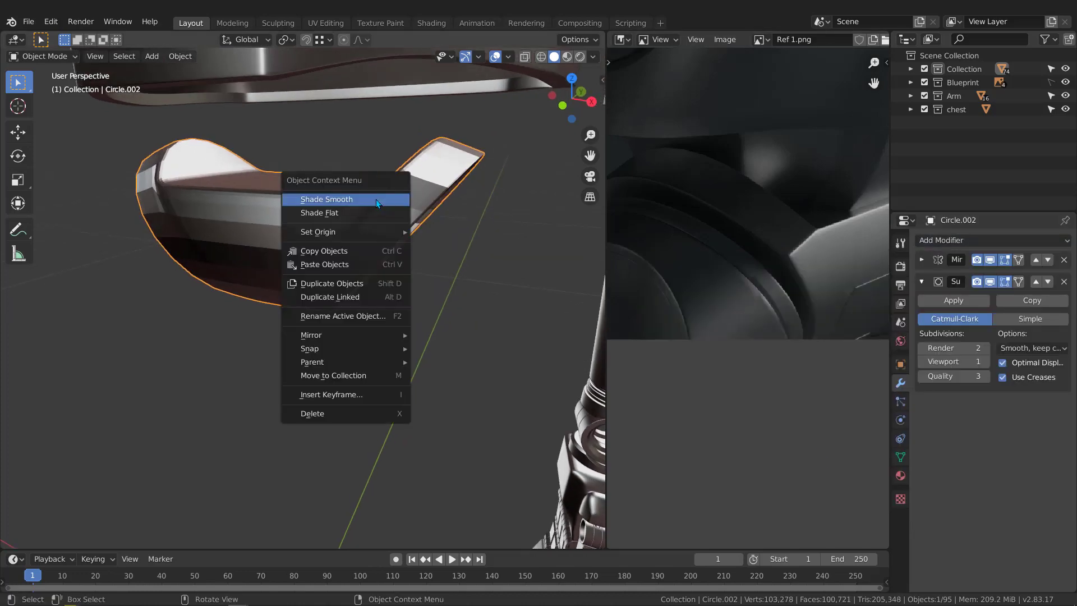
left_click(351, 198)
middle_click_drag(351, 198, 393, 197)
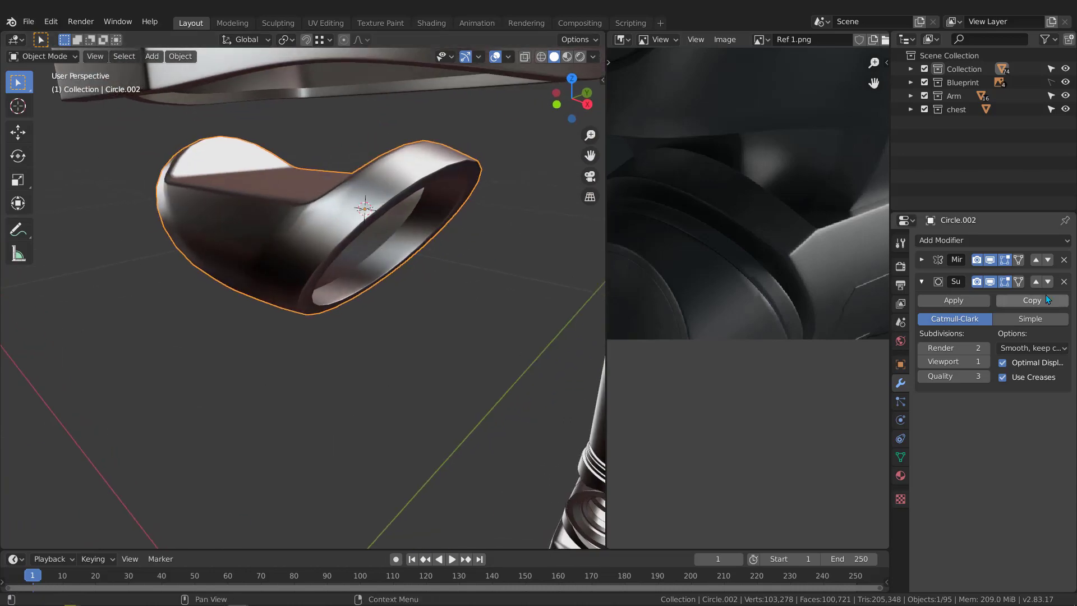
left_click(986, 361)
middle_click_drag(310, 187, 410, 198)
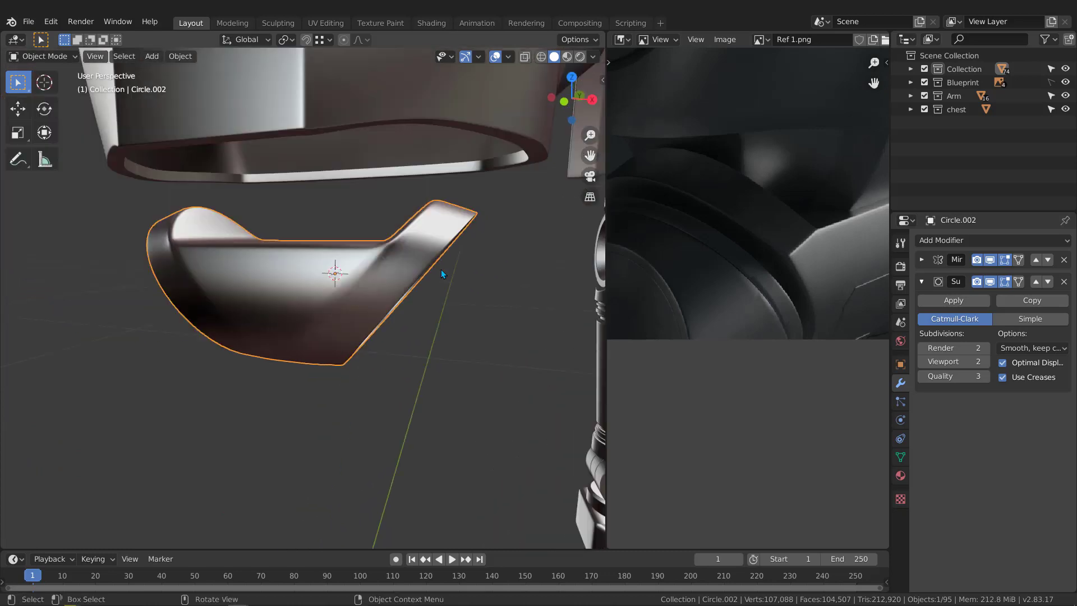
In Edit Mode, select the block of faces at the pelvis's front rim corner and move it about 0.41 cm along Y
middle_click_drag(362, 245, 442, 229)
key("Tab")
scroll(446, 263, "up", 2)
left_click(449, 268)
scroll(436, 258, "up", 2)
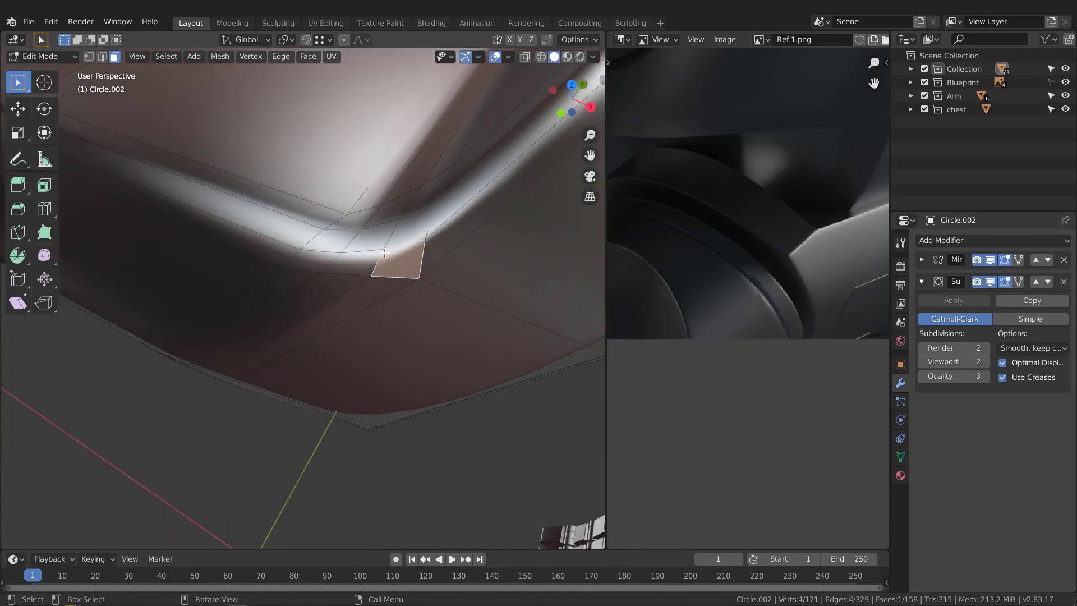
left_click(358, 220, "ctrl+shift")
middle_click_drag(359, 220, 243, 221)
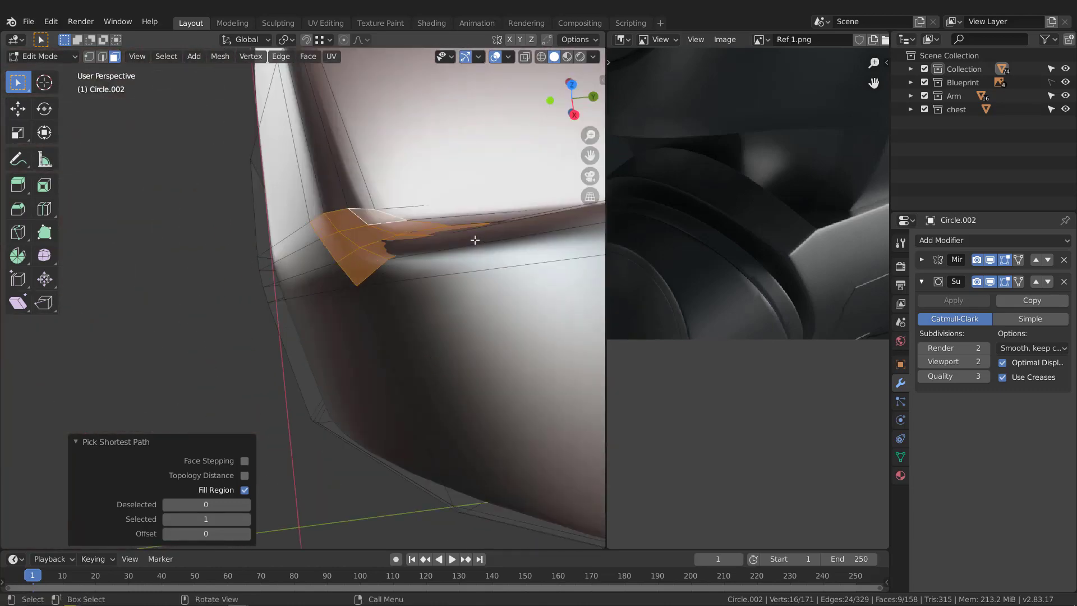
middle_click_drag(474, 238, 447, 239)
scroll(448, 239, "up", 1)
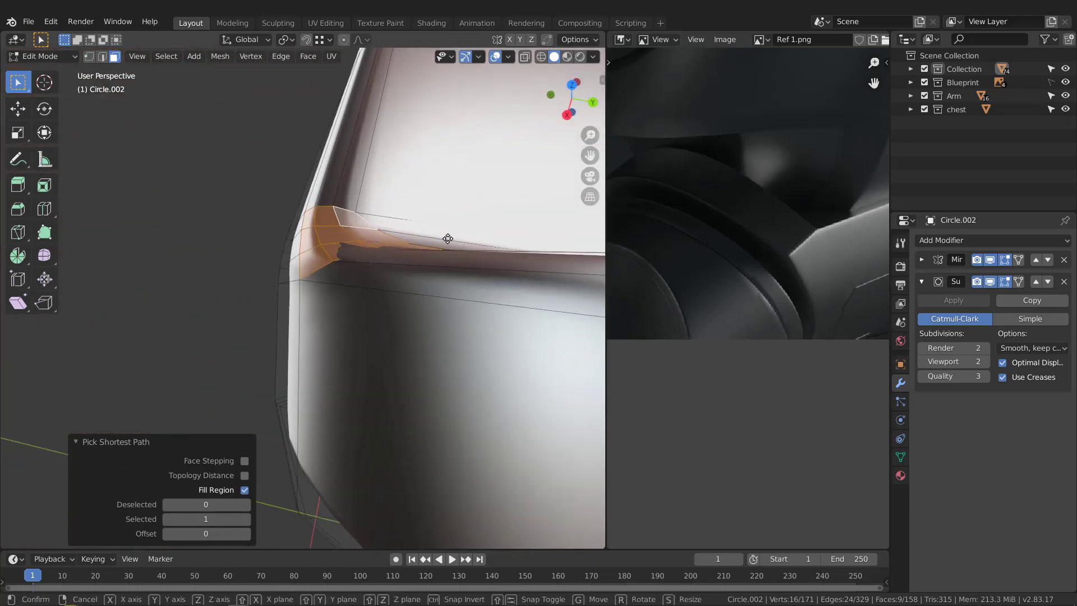
key("y")
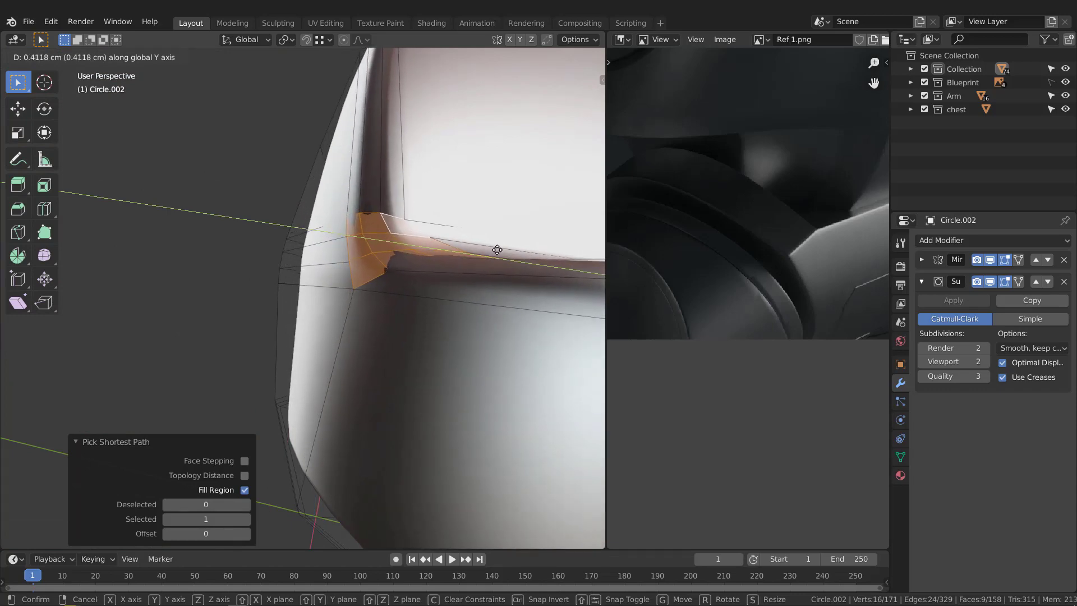
left_click(497, 250)
Rotate the front rim corner faces -2.62° in the view plane to smooth the bend
middle_click_drag(497, 250, 360, 168)
scroll(323, 173, "down", 5)
key("Tab")
middle_click_drag(375, 237, 425, 220)
key("Tab")
scroll(460, 230, "up", 2)
middle_click_drag(519, 229, 27, 242)
scroll(472, 247, "down", 4)
middle_click_drag(472, 247, 461, 226)
scroll(127, 291, "up", 4)
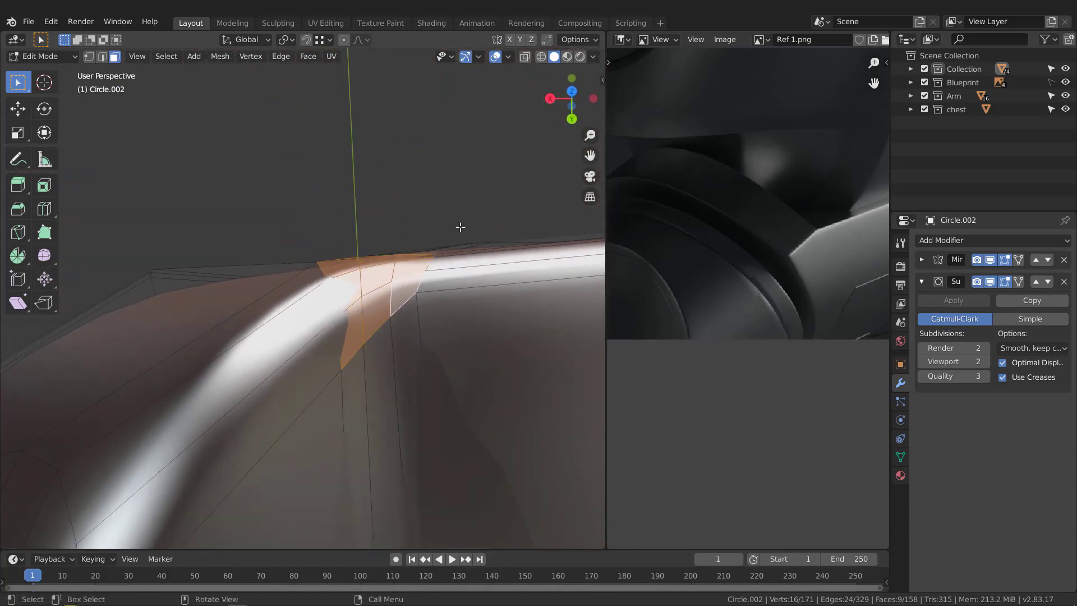
left_click(505, 208)
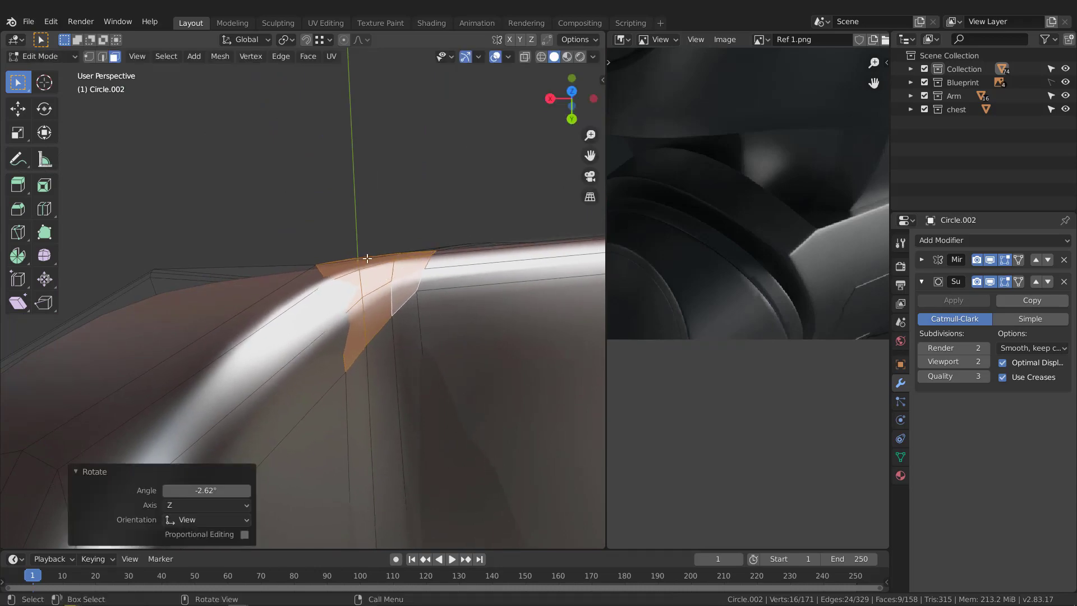
Select the matching block of faces at the pelvis's back rim corner and move it -0.34542 cm along Y
middle_click_drag(504, 209, 572, 202)
scroll(419, 289, "down", 5)
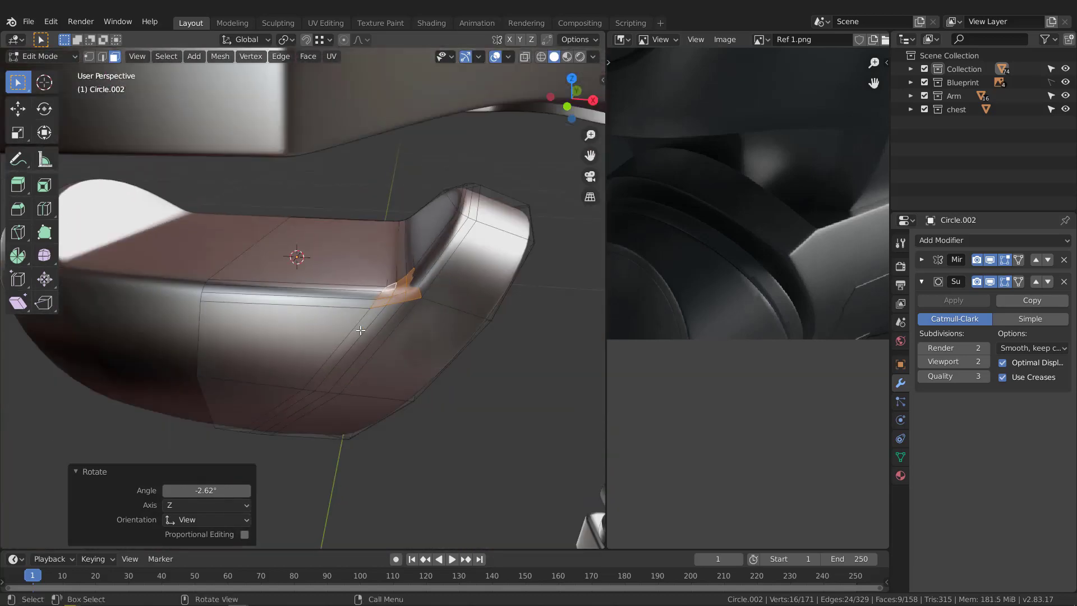
middle_click_drag(419, 288, 425, 196)
scroll(416, 215, "up", 4)
middle_click_drag(529, 258, 247, 287, "shift")
scroll(292, 286, "up", 6)
left_click(289, 281)
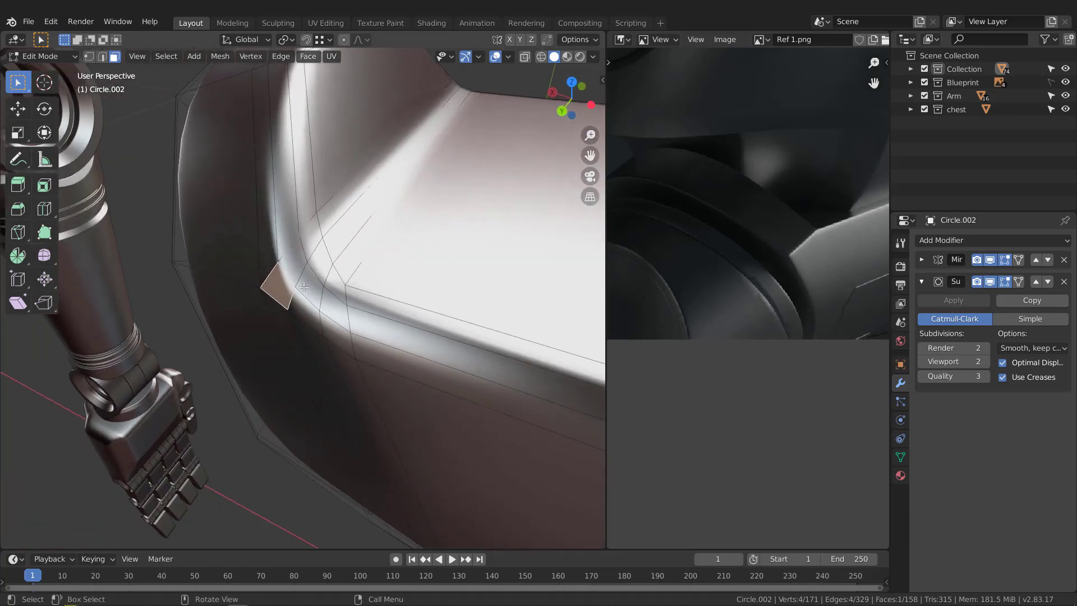
left_click(334, 285, "ctrl+shift")
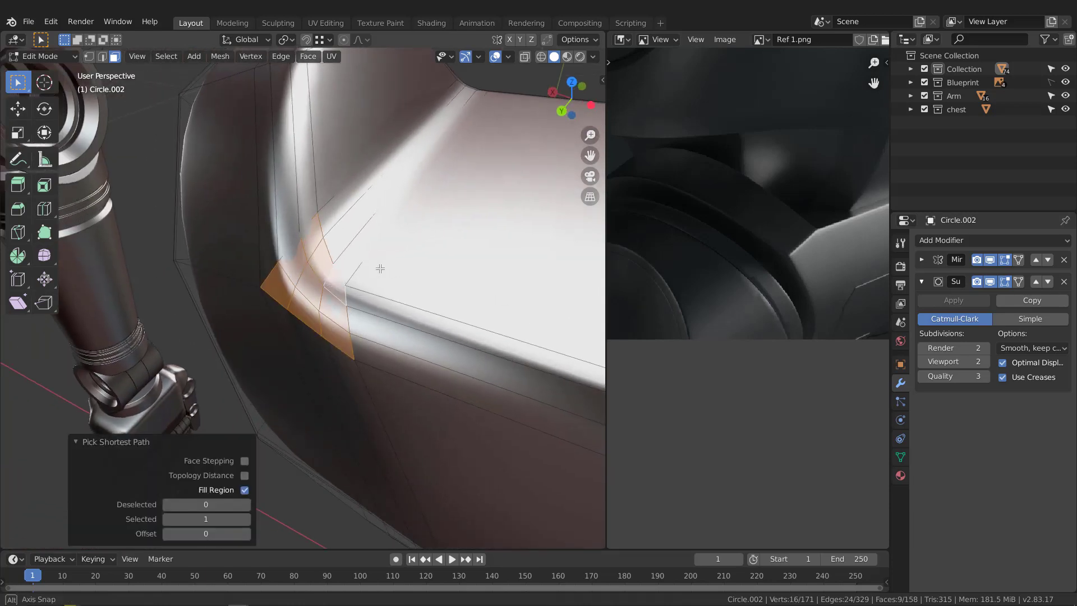
middle_click_drag(370, 269, 394, 294)
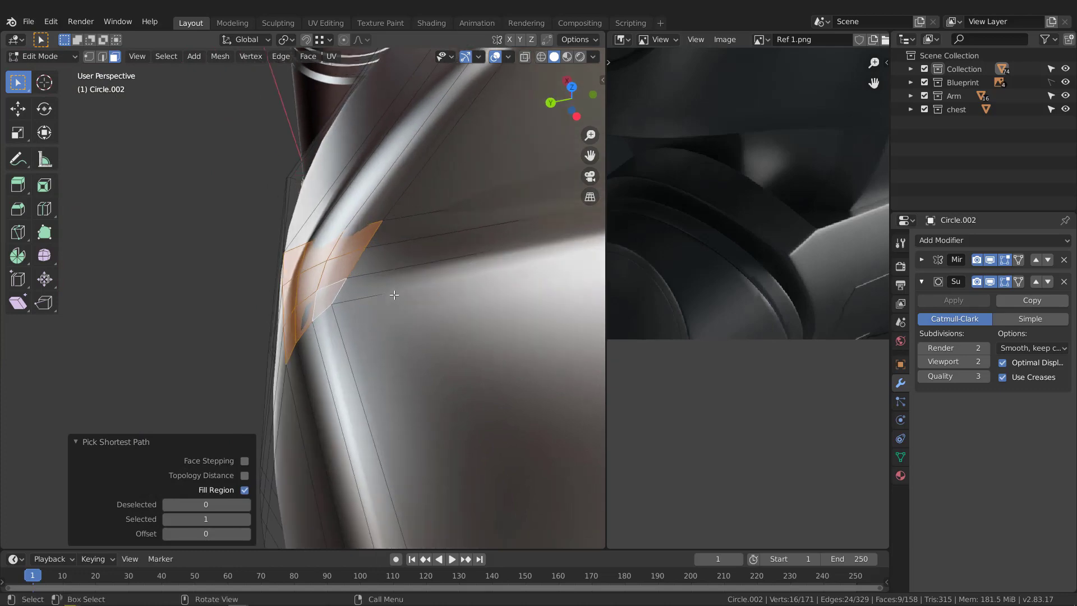
left_click(435, 290)
Examine the shading of the adjusted rim corners and the pelvis's sides from several angles
middle_click_drag(457, 245, 356, 286)
scroll(357, 283, "down", 3)
middle_click_drag(388, 253, 374, 277)
scroll(189, 258, "up", 3)
middle_click_drag(189, 258, 179, 239)
scroll(156, 223, "down", 5)
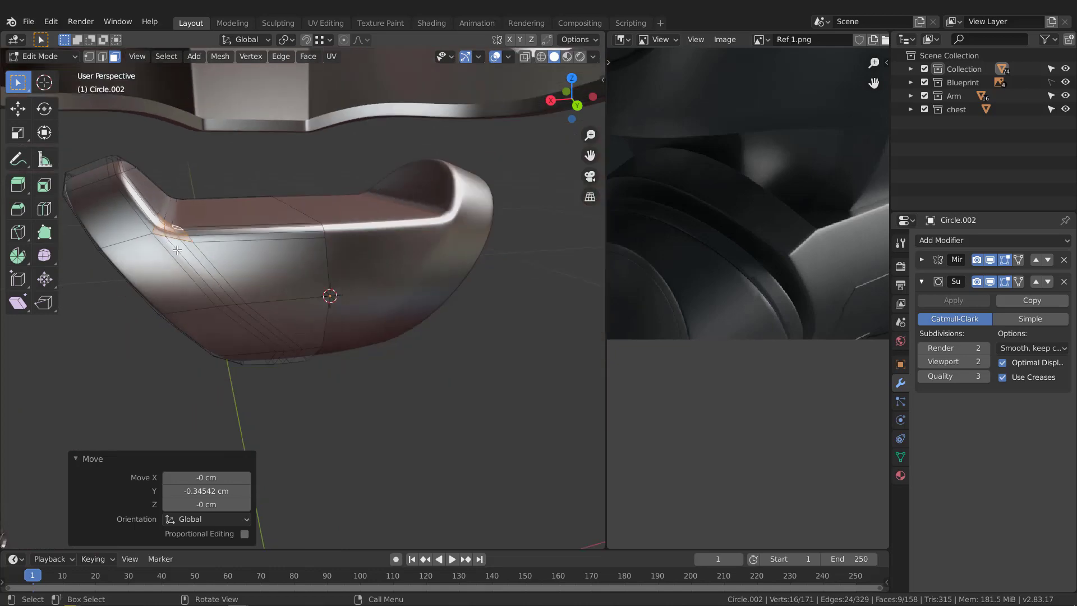
middle_click_drag(292, 259, 259, 257)
scroll(307, 241, "up", 3)
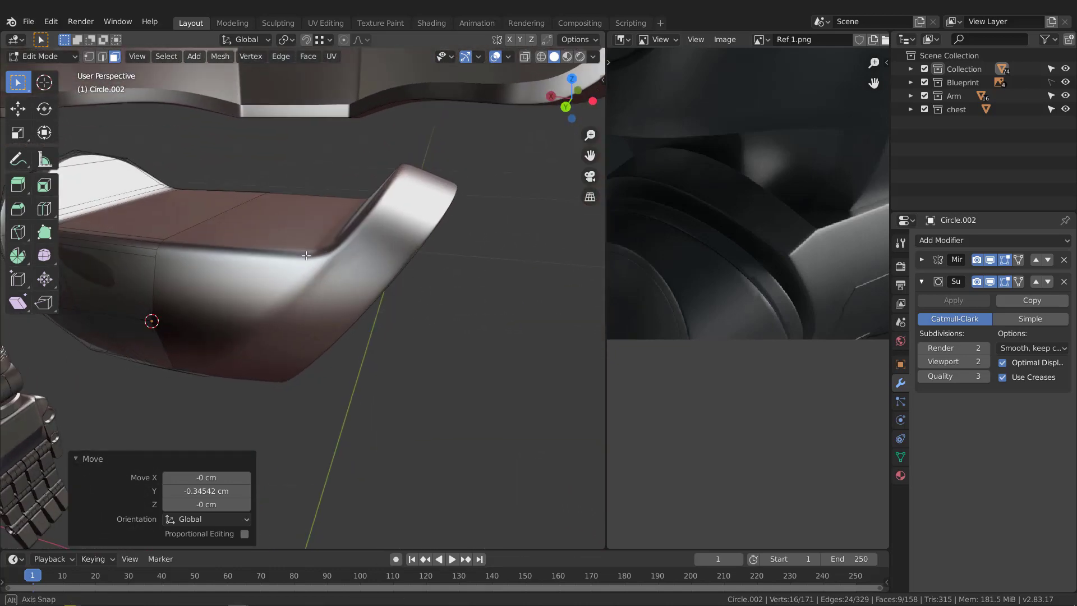
scroll(307, 257, "down", 3)
middle_click_drag(152, 224, 272, 222)
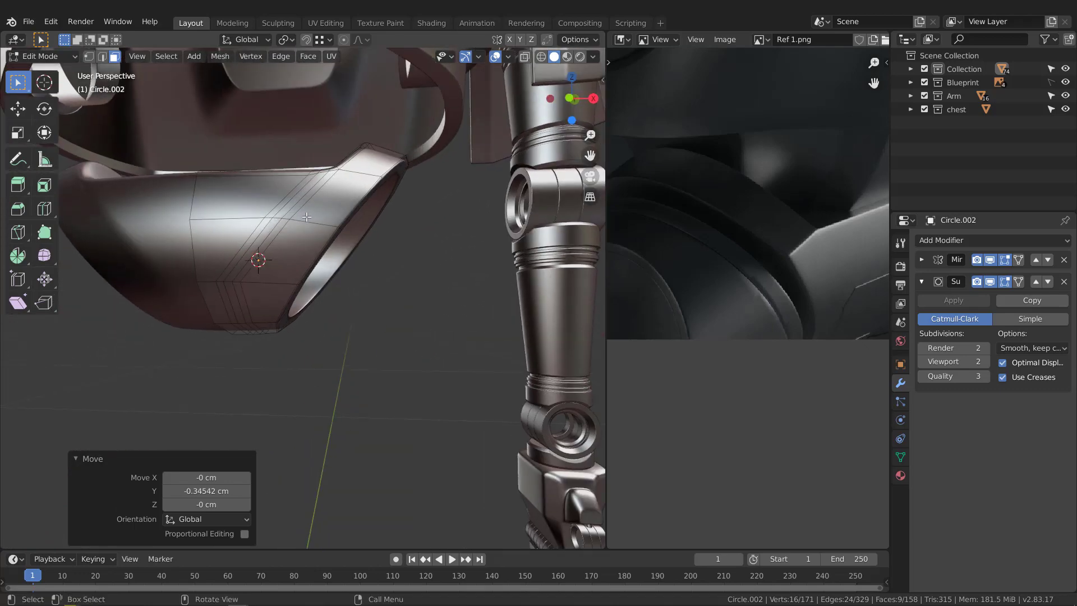
Select the underside edge path closest to the hip ring and slide it toward the ring by a factor of about -0.67
key("2")
middle_click_drag(312, 286, 380, 270)
left_click(351, 286, "ctrl")
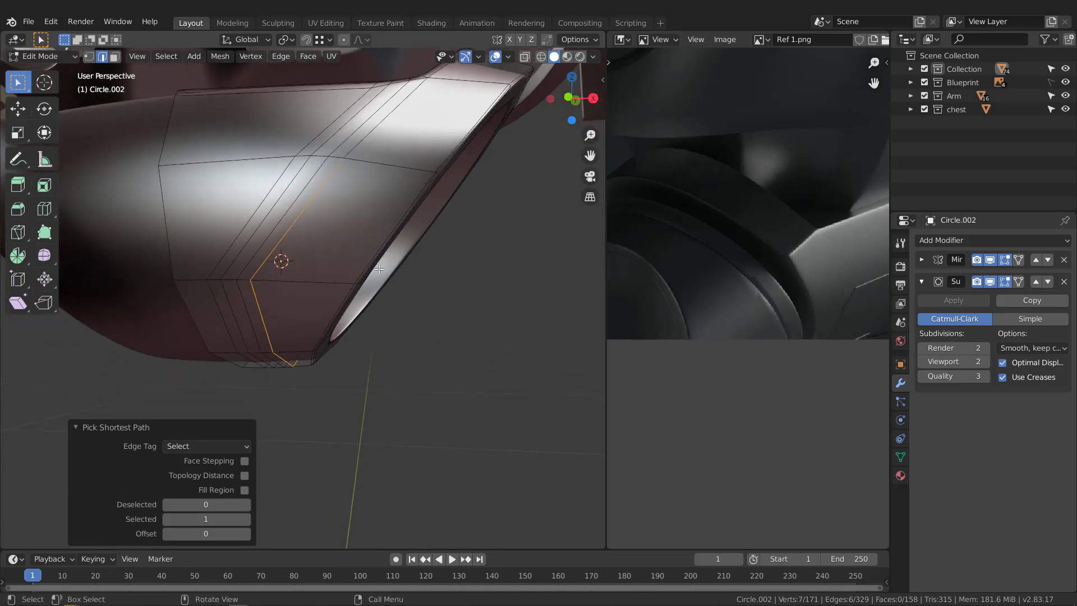
key("g")
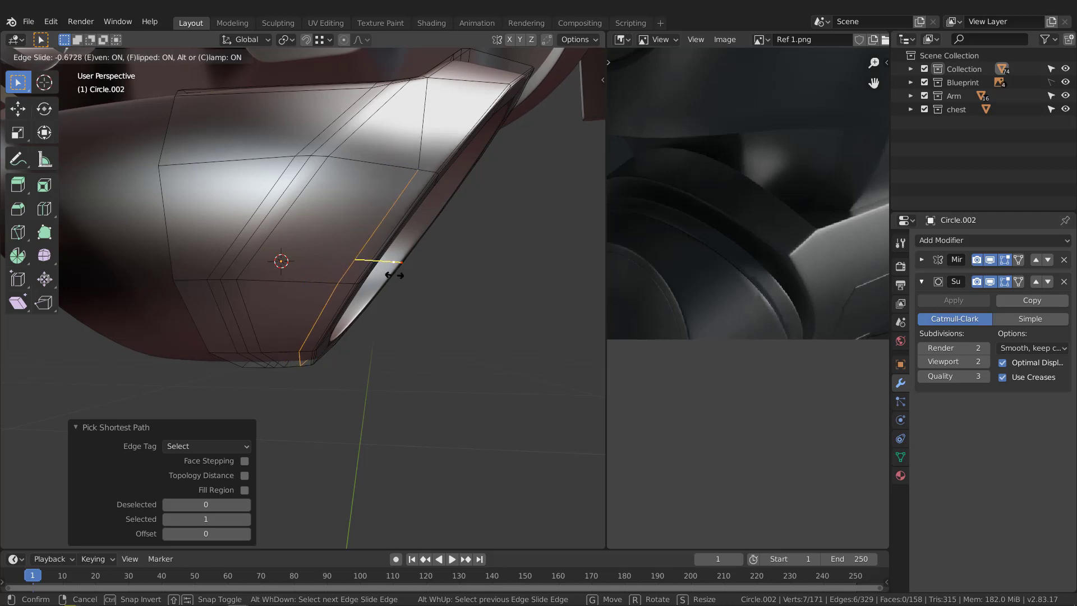
left_click(394, 275)
Select the next underside edge path inward and slide it toward the hip ring with a factor of -0.268
left_click(305, 187)
scroll(305, 188, "down", 4)
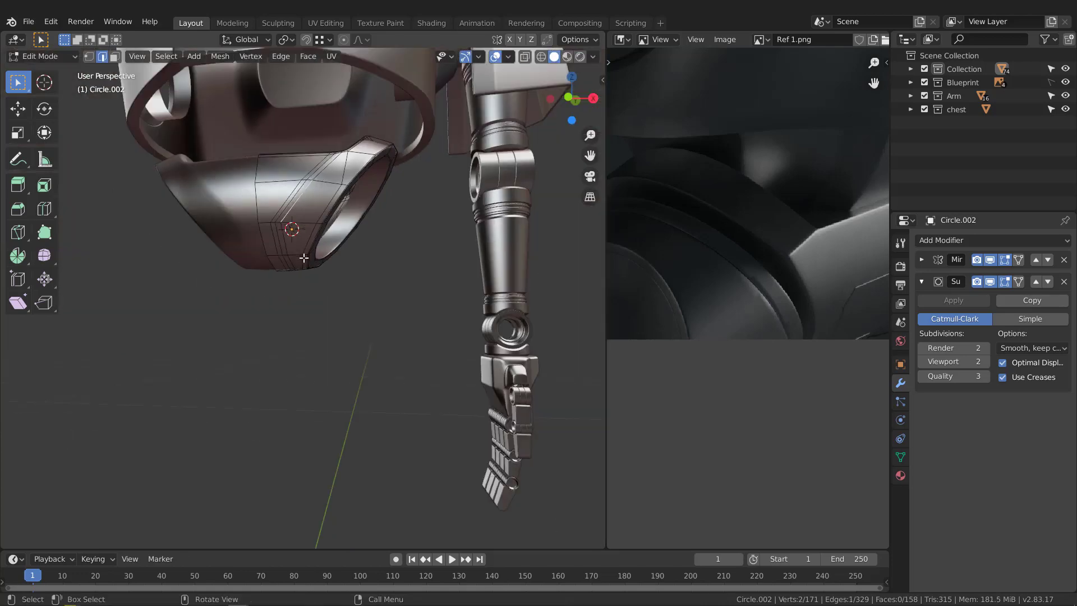
middle_click_drag(308, 376, 320, 277)
left_click(303, 357, "ctrl")
left_click(293, 339, "shift")
key("g")
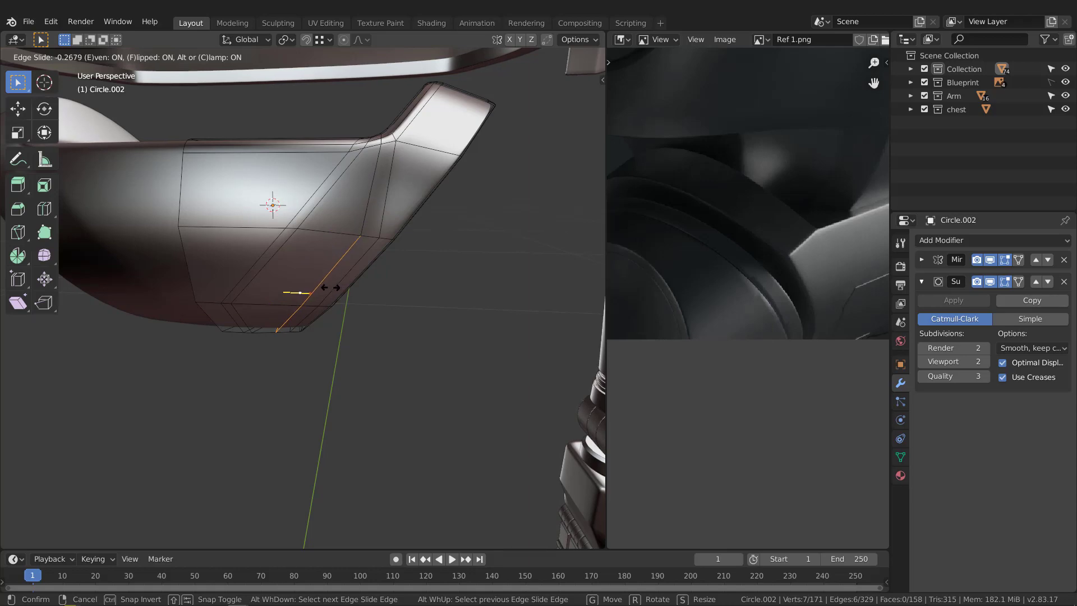
left_click(301, 292)
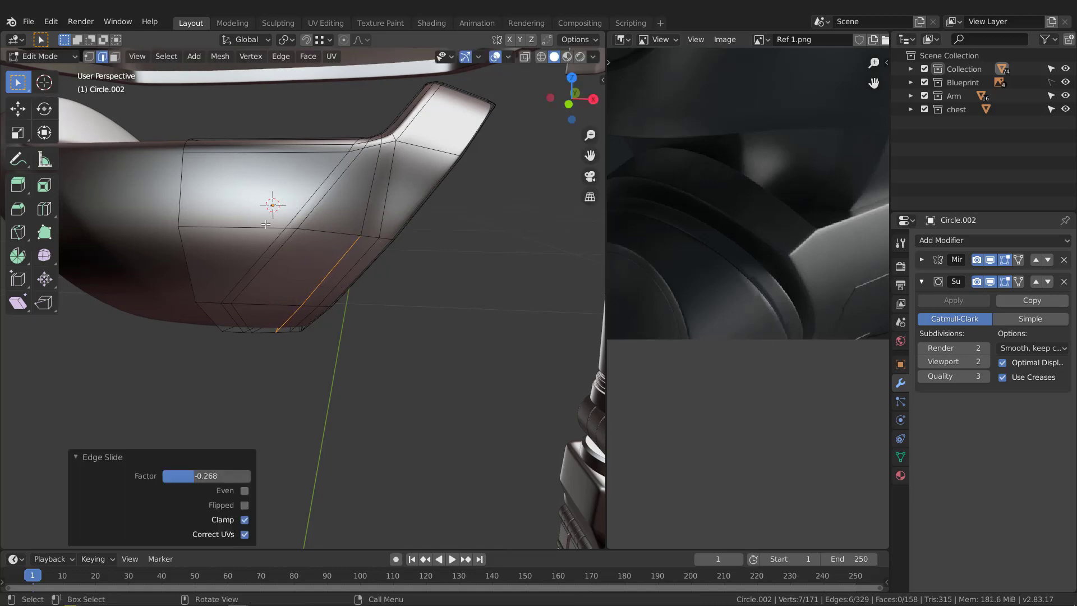
Select the following edge path of the bevel on the pelvis's underside and slide it toward the hip ring with a factor of -0.341
middle_click_drag(276, 204, 289, 184)
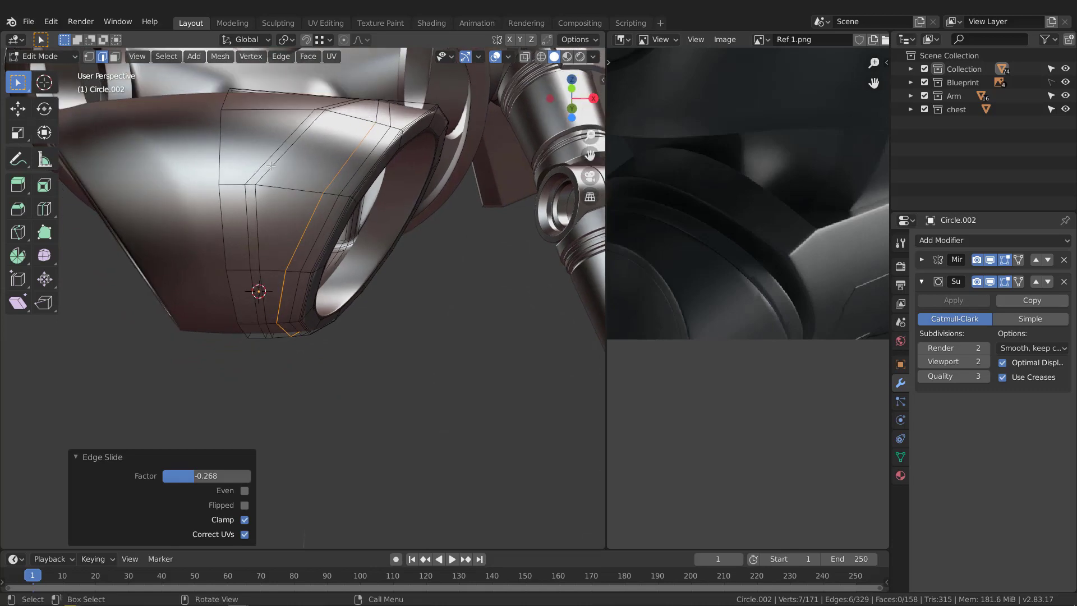
left_click(266, 192)
scroll(269, 237, "down", 3)
middle_click_drag(298, 238, 480, 192)
left_click(314, 179, "ctrl")
scroll(298, 216, "up", 6)
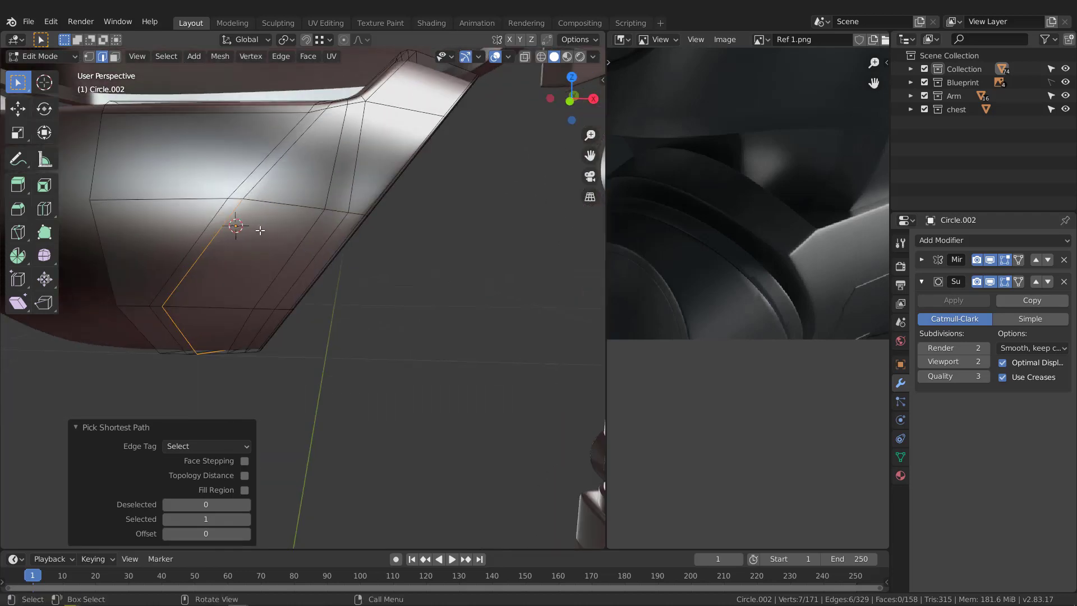
middle_click_drag(259, 230, 328, 209, "shift")
key("g")
key("g")
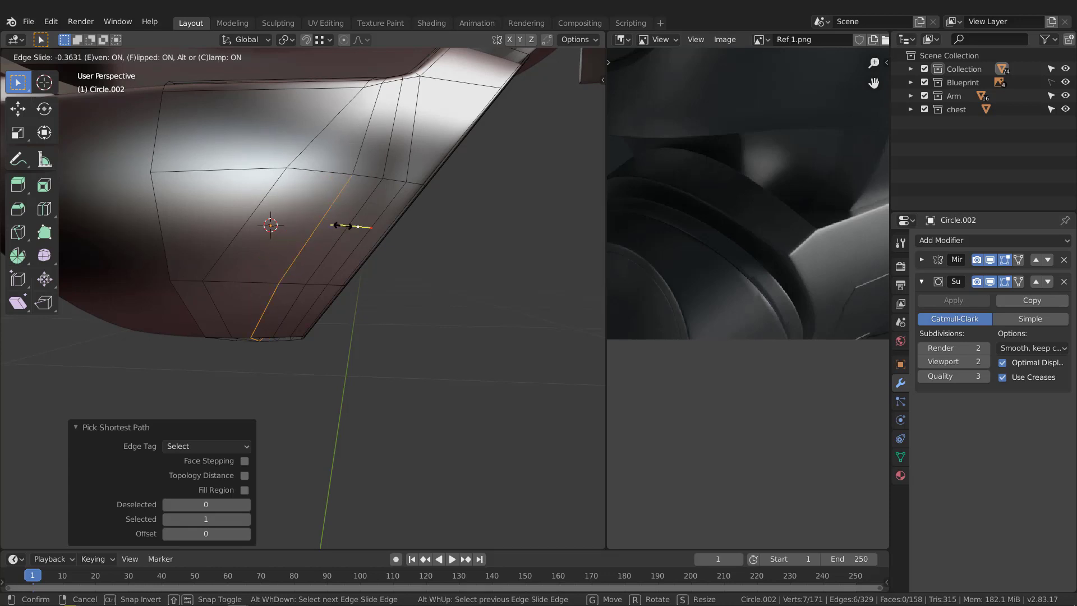
left_click(340, 225)
Select the innermost remaining bevel edge path on the underside and slide it with a factor of 0.496 to even out the spacing
middle_click_drag(338, 224, 302, 180)
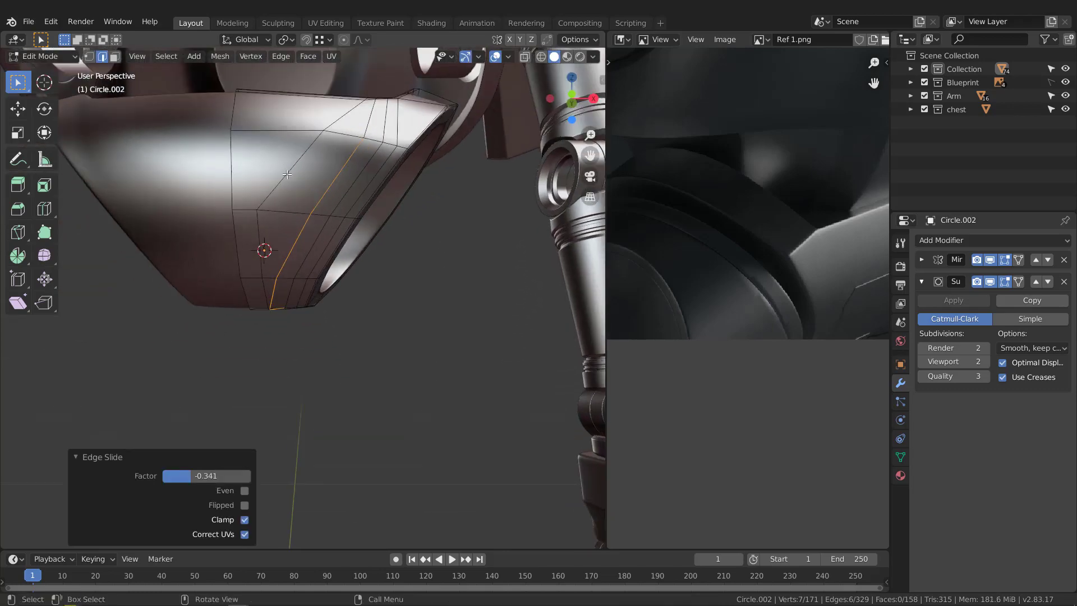
left_click(287, 175)
scroll(269, 221, "down", 2)
middle_click_drag(269, 221, 281, 197)
middle_click_drag(423, 185, 362, 211)
middle_click_drag(362, 211, 315, 324, "shift")
left_click(310, 222, "ctrl")
middle_click_drag(311, 222, 256, 269)
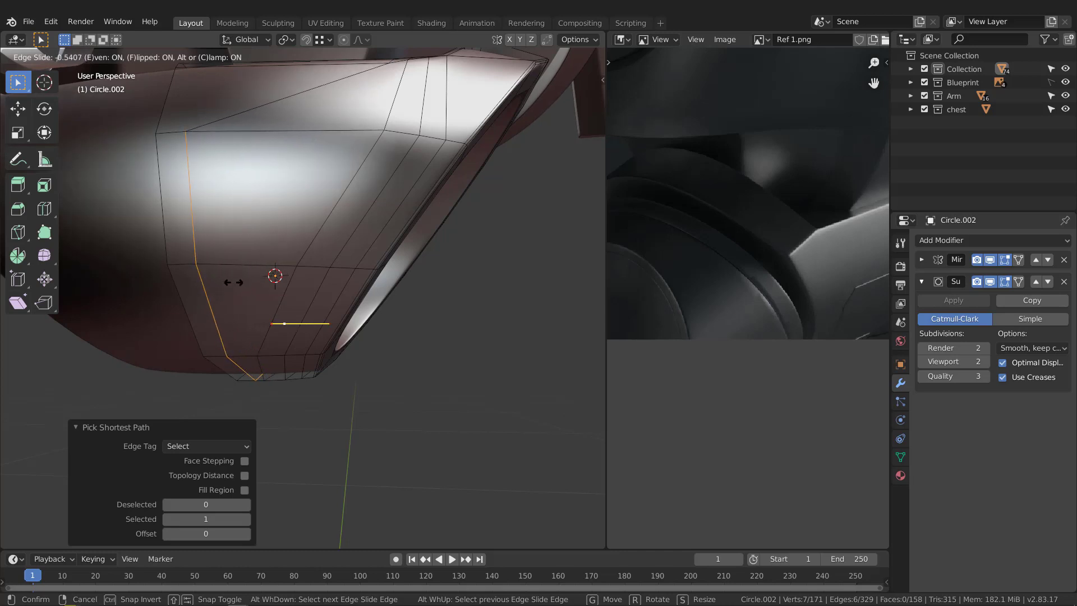
left_click(300, 300)
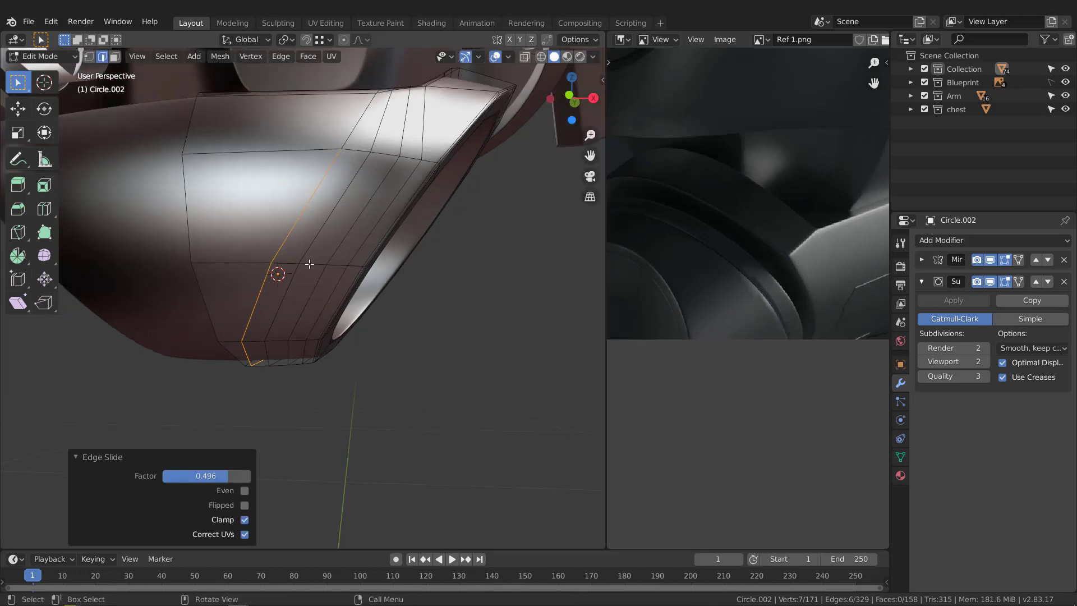
Examine the hip ring opening and the edge loops beside it from all sides of the pelvis
middle_click_drag(308, 260, 357, 250)
key("Tab")
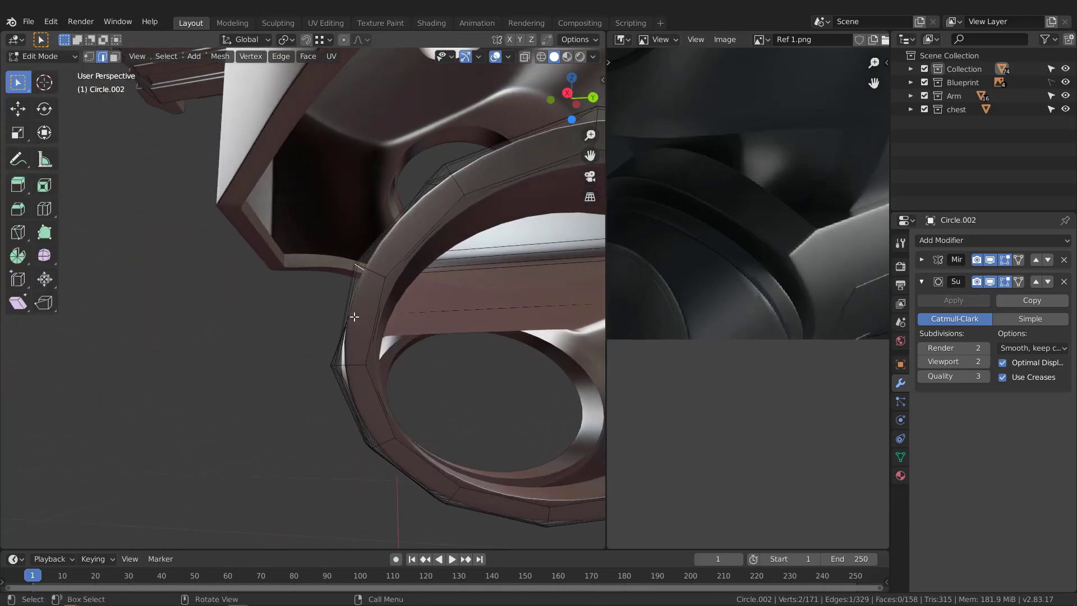
mouse_move(345, 323)
middle_mouse_down()
mouse_move(444, 317)
mouse_move(297, 332)
mouse_move(277, 425)
mouse_move(283, 312)
mouse_move(329, 332)
middle_mouse_up()
scroll(361, 253, "up", 2)
mouse_move(363, 254)
middle_mouse_down()
mouse_move(369, 242)
mouse_move(360, 252)
middle_mouse_up()
middle_click_drag(323, 319, 360, 314)
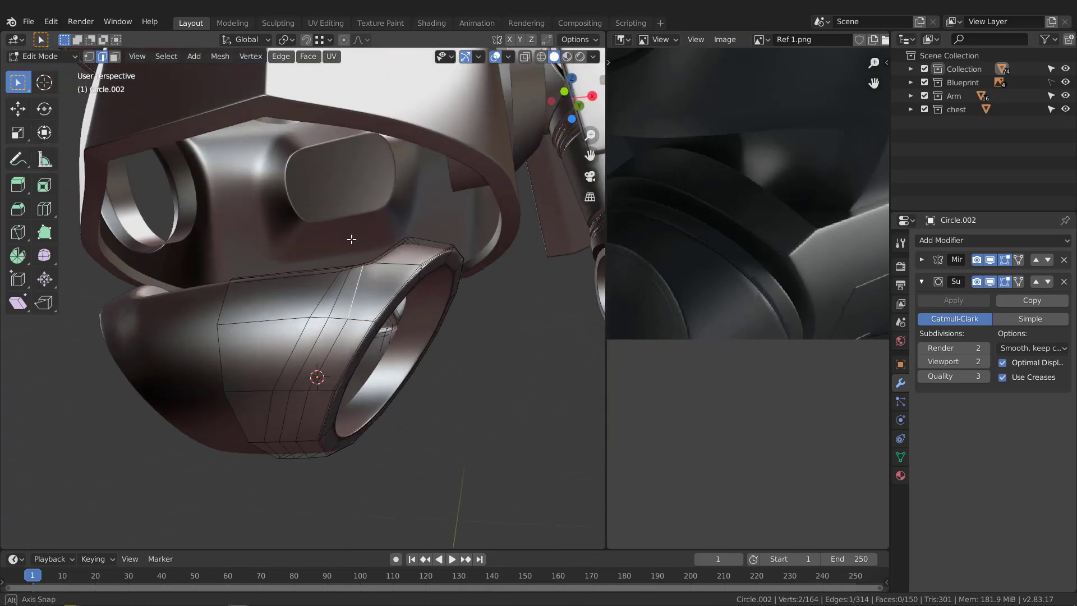
middle_click_drag(352, 240, 326, 249)
scroll(328, 281, "down", 2)
middle_click_drag(337, 309, 364, 278, "shift")
scroll(363, 278, "up", 1)
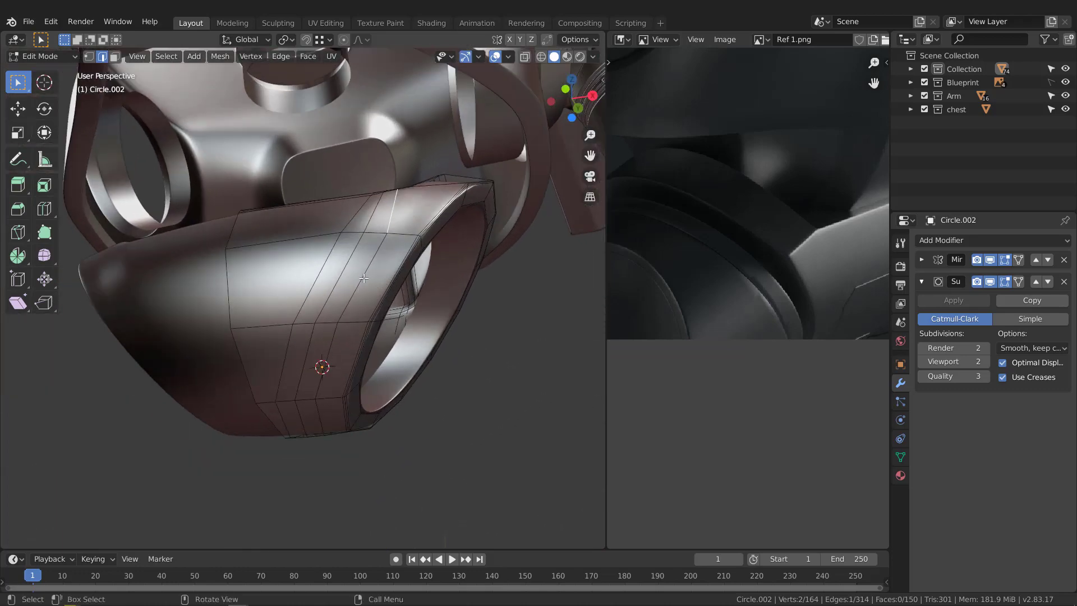
scroll(327, 347, "down", 2)
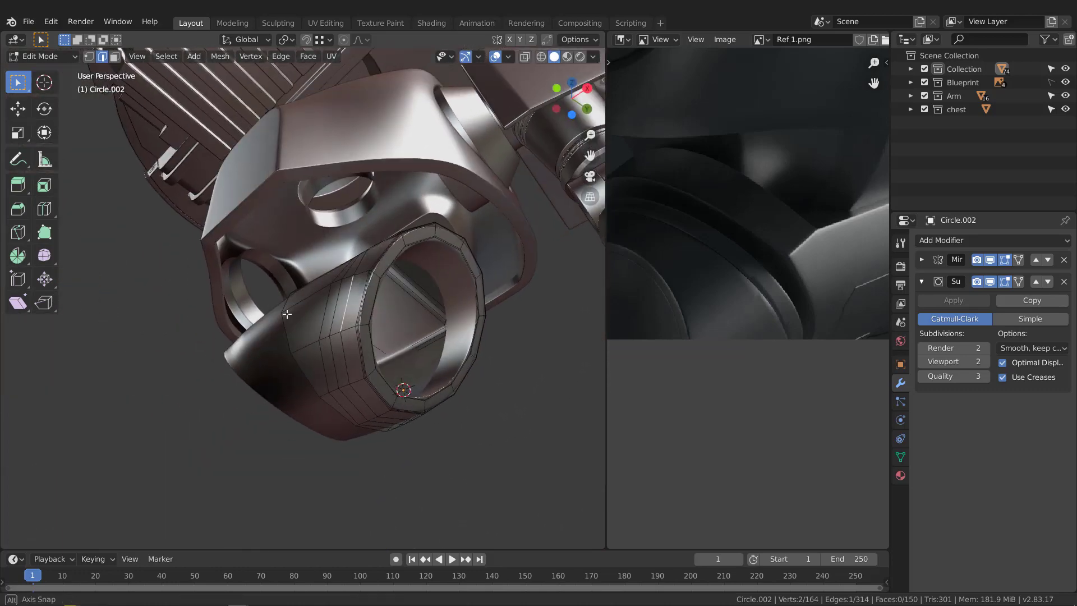
middle_click_drag(287, 314, 136, 353)
scroll(289, 337, "down", 2)
middle_click_drag(440, 258, 386, 272)
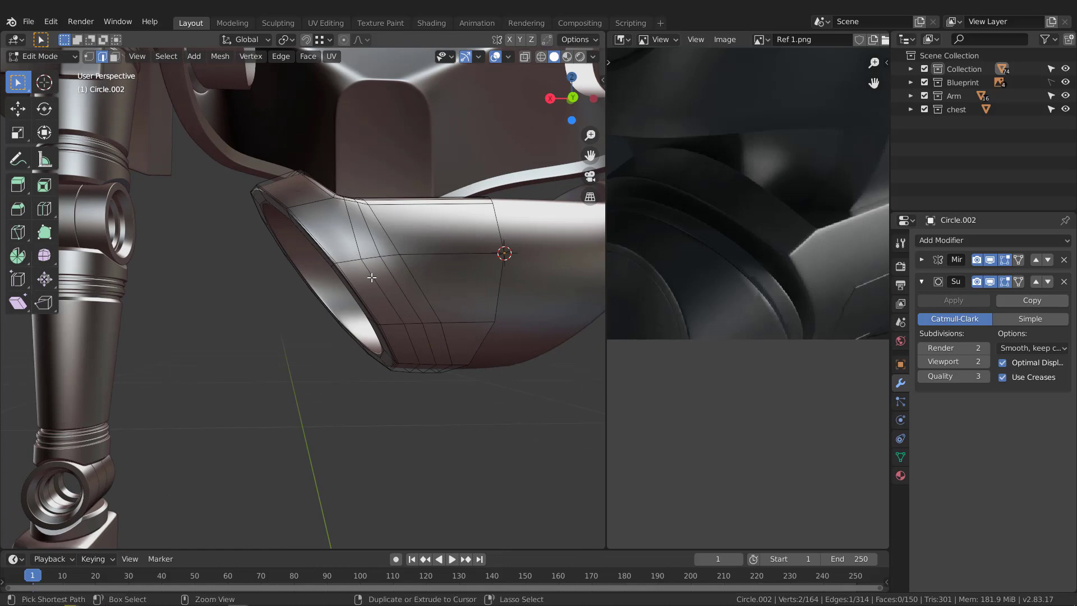
With auto merge enabled, slide the underside edge path nearest the hip ring onto its neighbour with a factor of -1
left_click(371, 277, "ctrl")
middle_click_drag(238, 269, 462, 272)
scroll(417, 284, "up", 2)
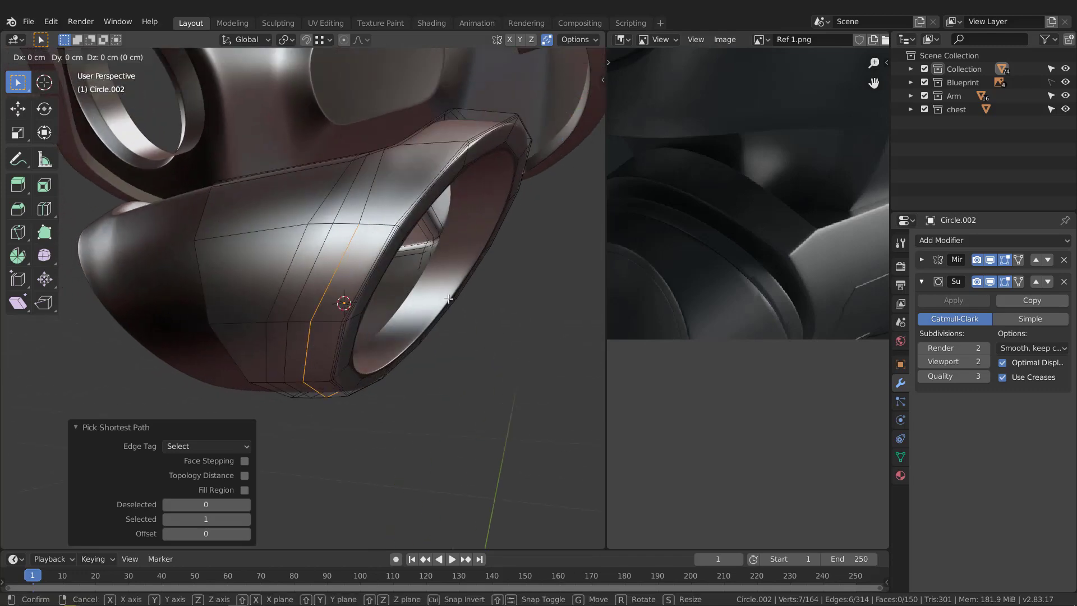
left_click(243, 231)
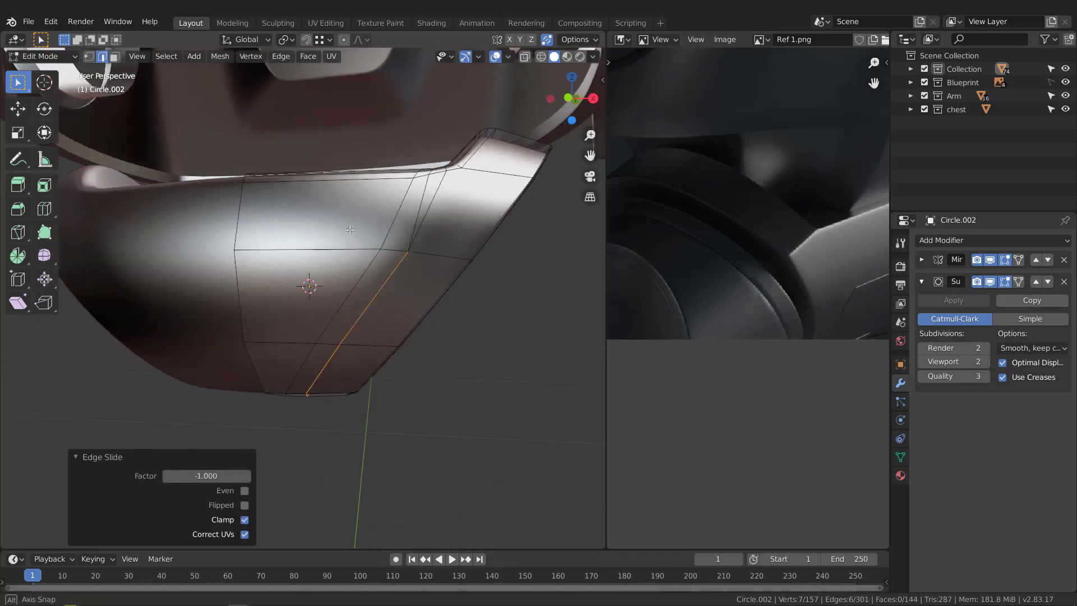
Dissolve the leftover edge near the pelvis's rim corner
middle_click_drag(350, 230, 274, 297)
middle_click_drag(473, 280, 256, 318)
scroll(469, 265, "up", 2)
left_click(461, 258)
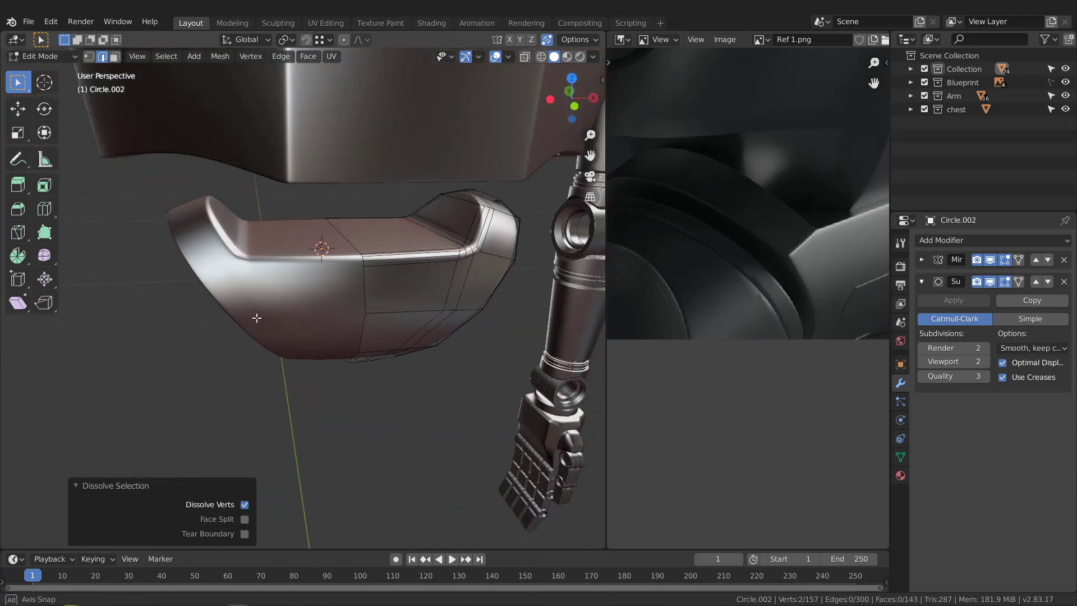
Examine the edge paths around the pelvis's rim corner from several angles
scroll(462, 264, "up", 2)
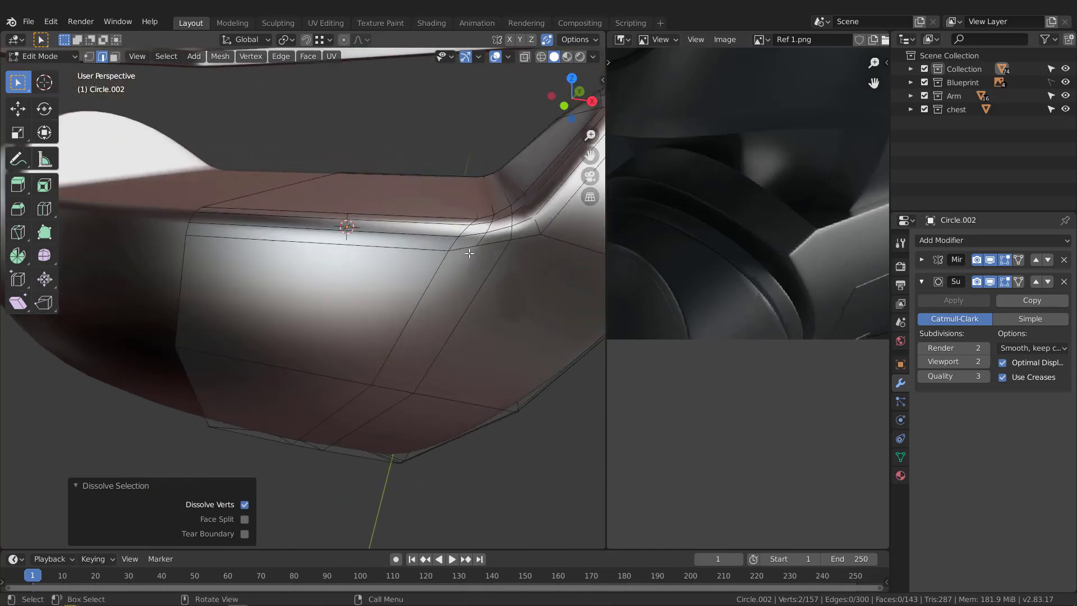
left_click(478, 240)
scroll(449, 246, "down", 2)
middle_click_drag(120, 291, 221, 305)
middle_click_drag(362, 293, 345, 308)
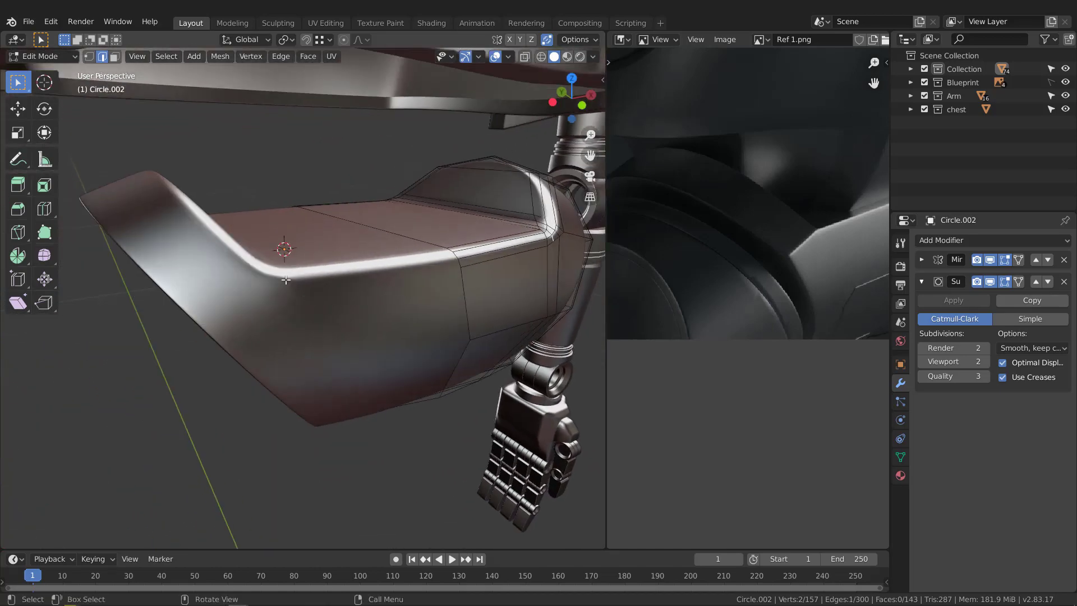
mouse_move(285, 279)
middle_mouse_down()
mouse_move(275, 287)
mouse_move(291, 289)
middle_mouse_up()
With auto merge enabled, slide a vertex just below the pelvis's rim corner onto its neighbour and check the shading in Object Mode
middle_click_drag(449, 256, 275, 312, "shift")
scroll(308, 317, "up", 2)
scroll(283, 305, "up", 3)
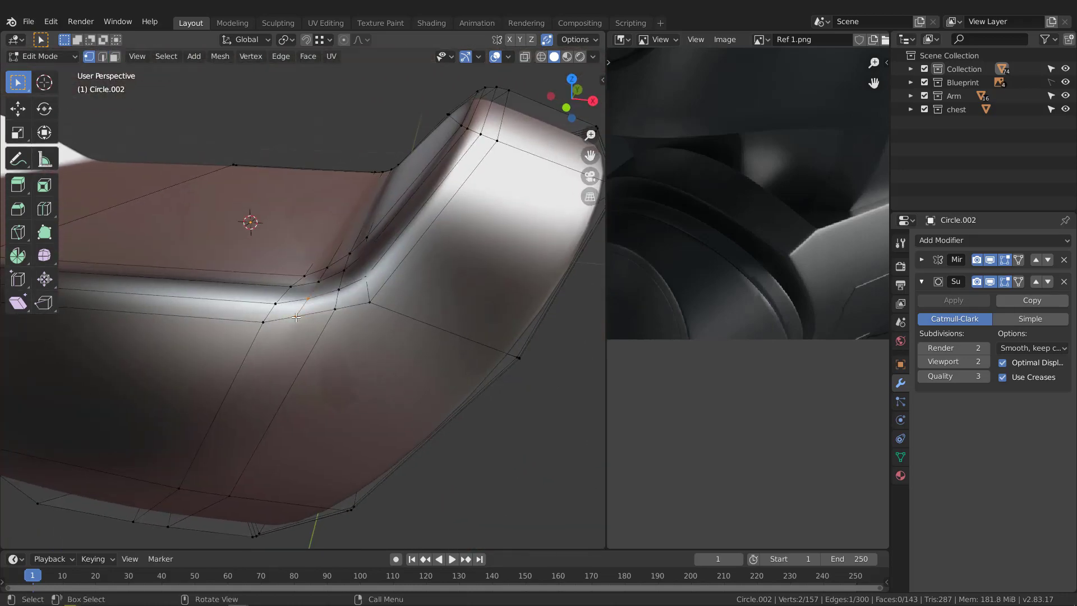
scroll(296, 320, "down", 2)
middle_click_drag(287, 318, 378, 313)
scroll(282, 314, "up", 2)
left_click(281, 312)
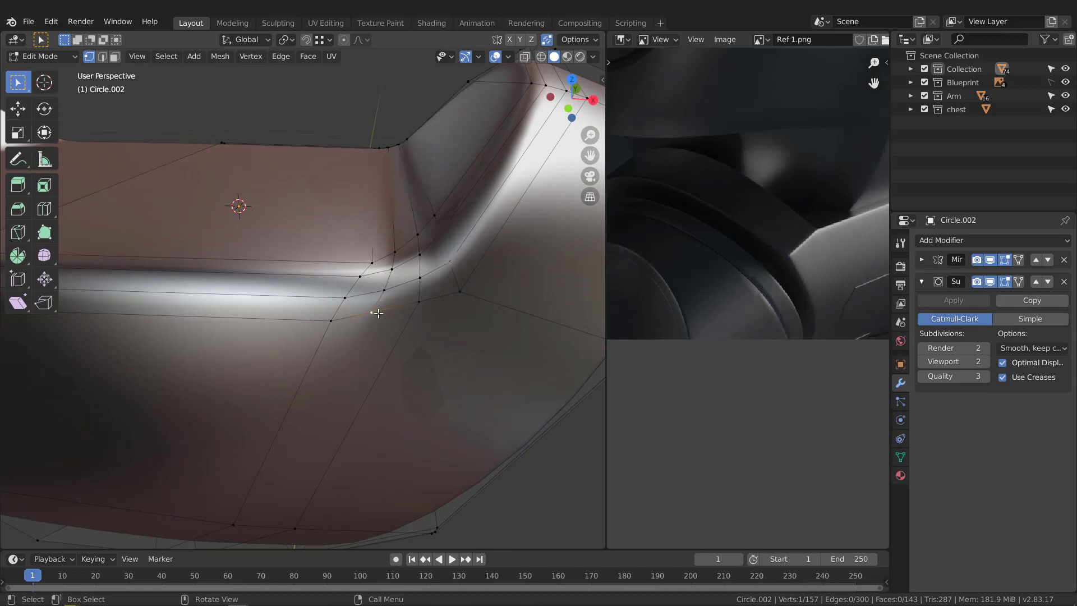
left_click(308, 335)
scroll(308, 317, "down", 4)
middle_click_drag(308, 318, 7, 286)
key("Tab")
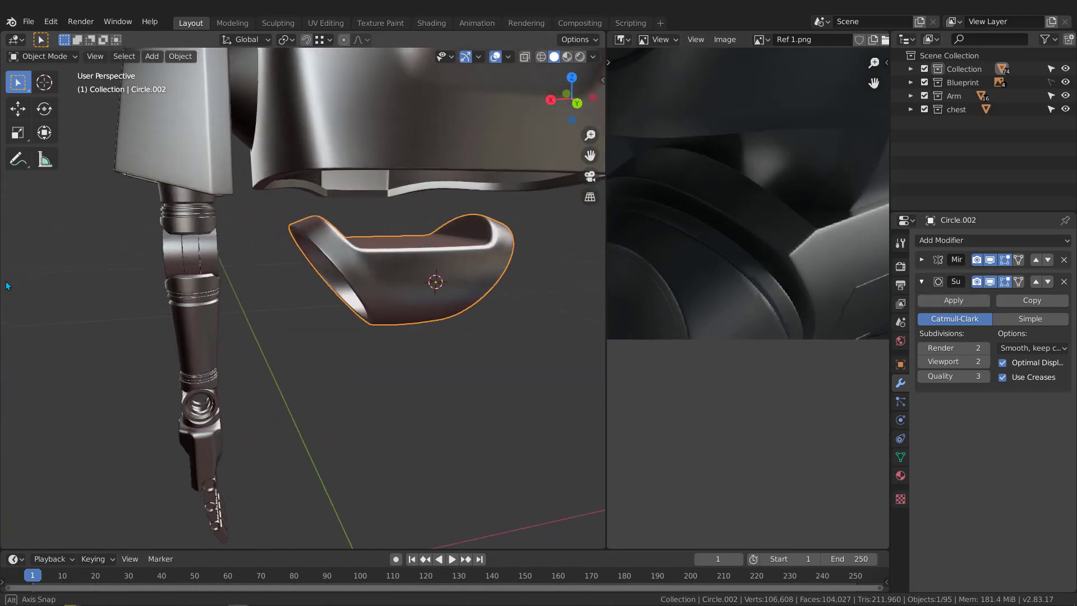
middle_click_drag(405, 278, 257, 292)
Dissolve the edge beside the narrow triangle below the rim corner and slide its leftover vertex onto the adjacent one to merge them
key("Tab")
scroll(252, 290, "up", 2)
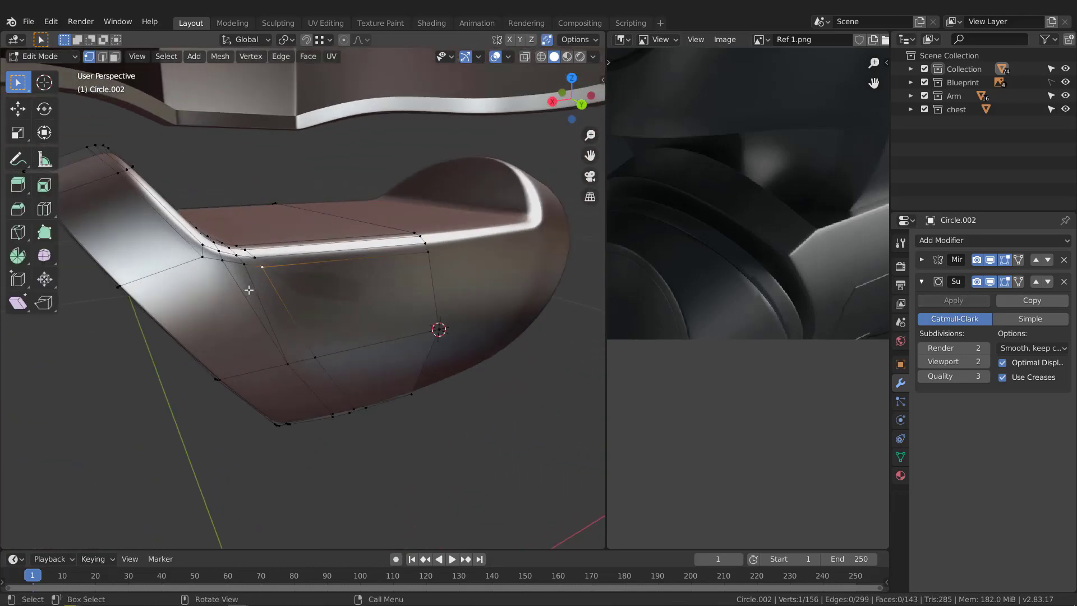
scroll(253, 286, "up", 1)
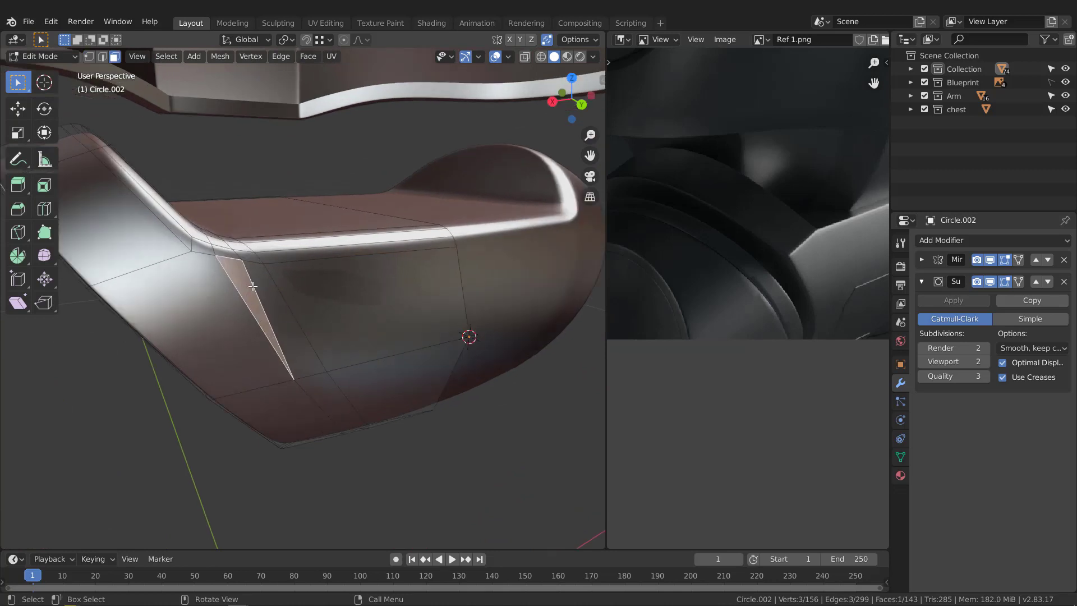
middle_click_drag(266, 296, 318, 313)
scroll(242, 286, "up", 1)
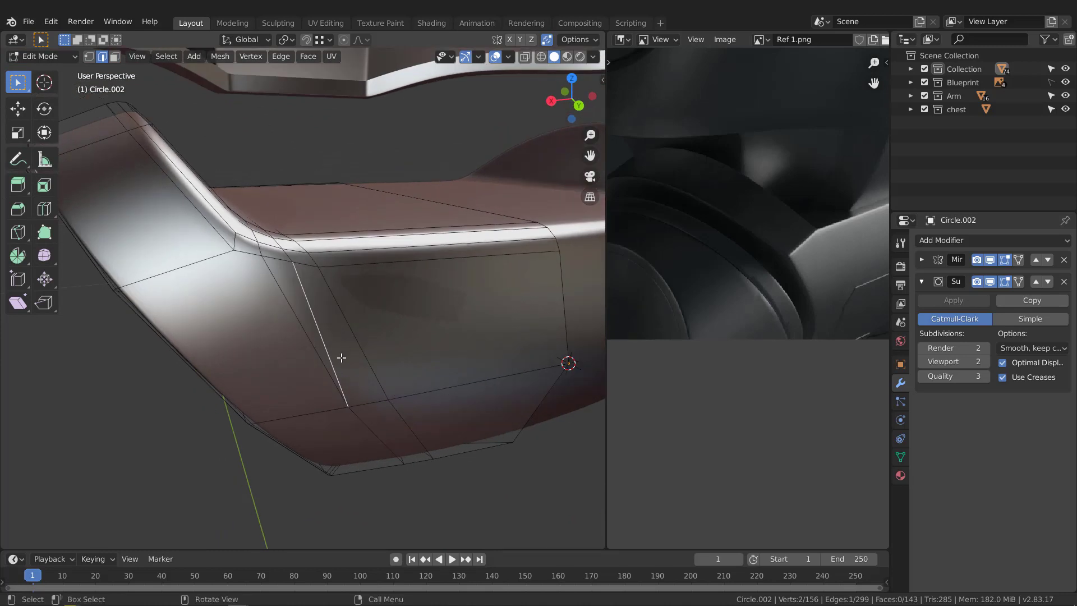
middle_click_drag(303, 275, 347, 287)
key("1")
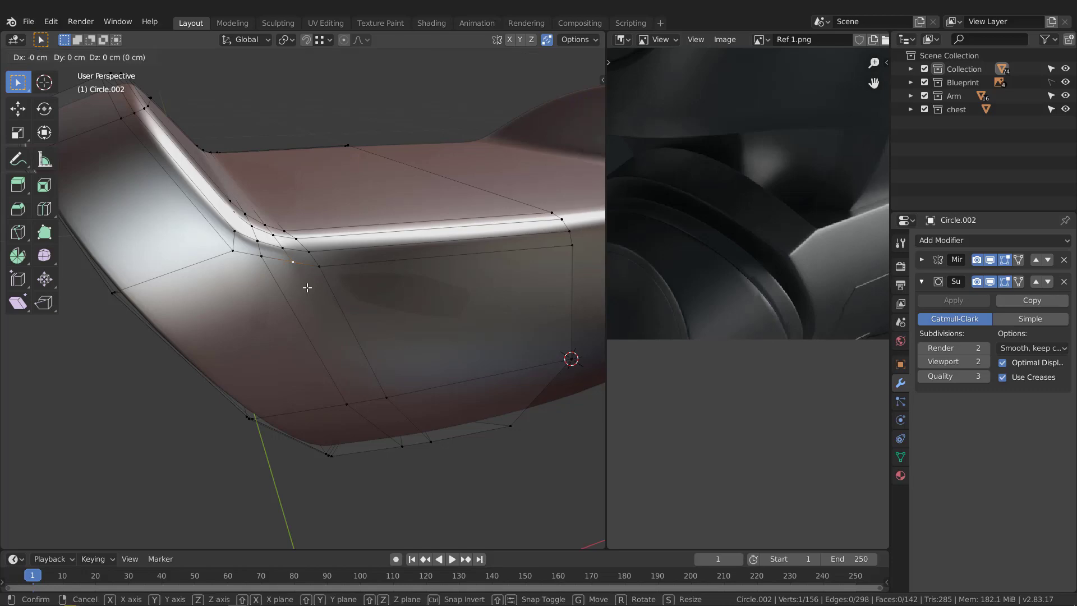
key("g")
left_click(413, 288)
Select the three vertices across the middle of the pelvis's outer wall and move them about 0.28 cm along global Y
scroll(340, 271, "down", 2)
key("Tab")
scroll(337, 291, "up", 1)
mouse_move(331, 297)
middle_mouse_down()
mouse_move(315, 310)
mouse_move(318, 286)
middle_mouse_up()
key("Tab")
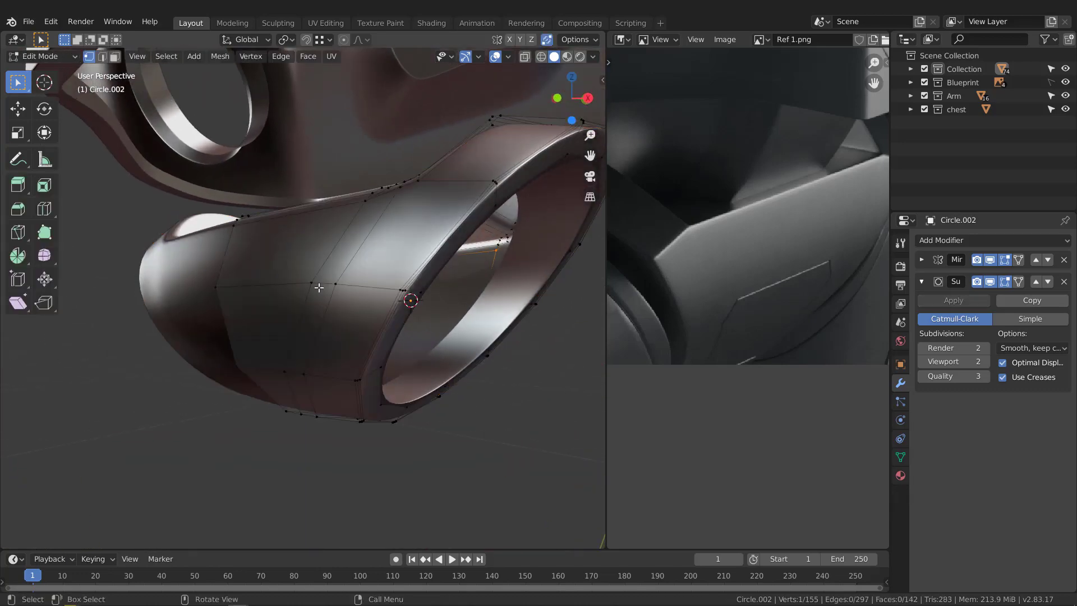
scroll(316, 283, "up", 1)
left_click(337, 289, "shift")
middle_click_drag(393, 259, 317, 281)
middle_click_drag(448, 282, 301, 270)
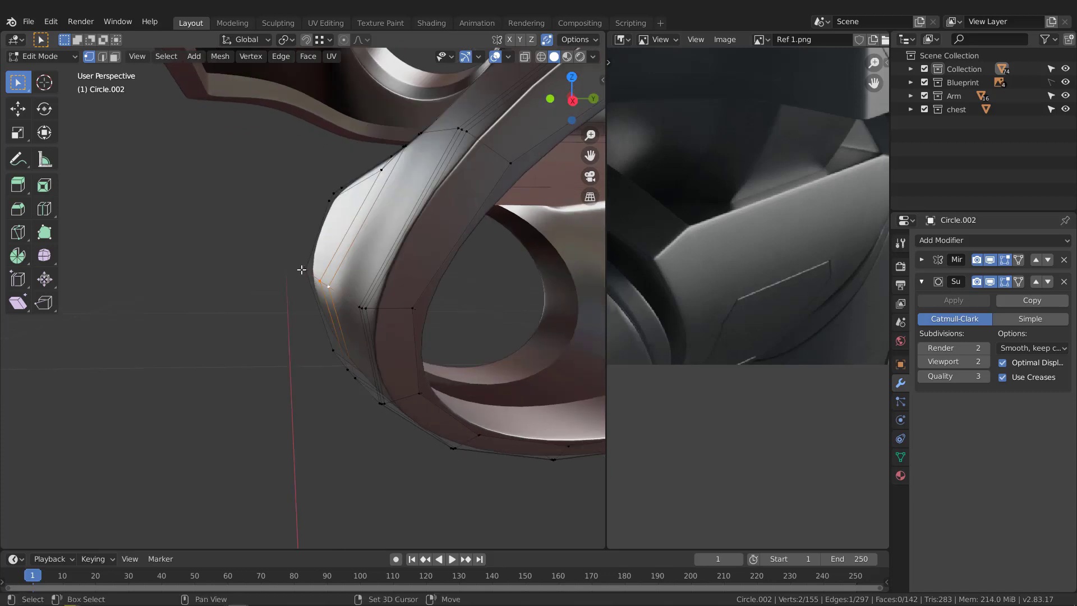
middle_click_drag(396, 278, 393, 278)
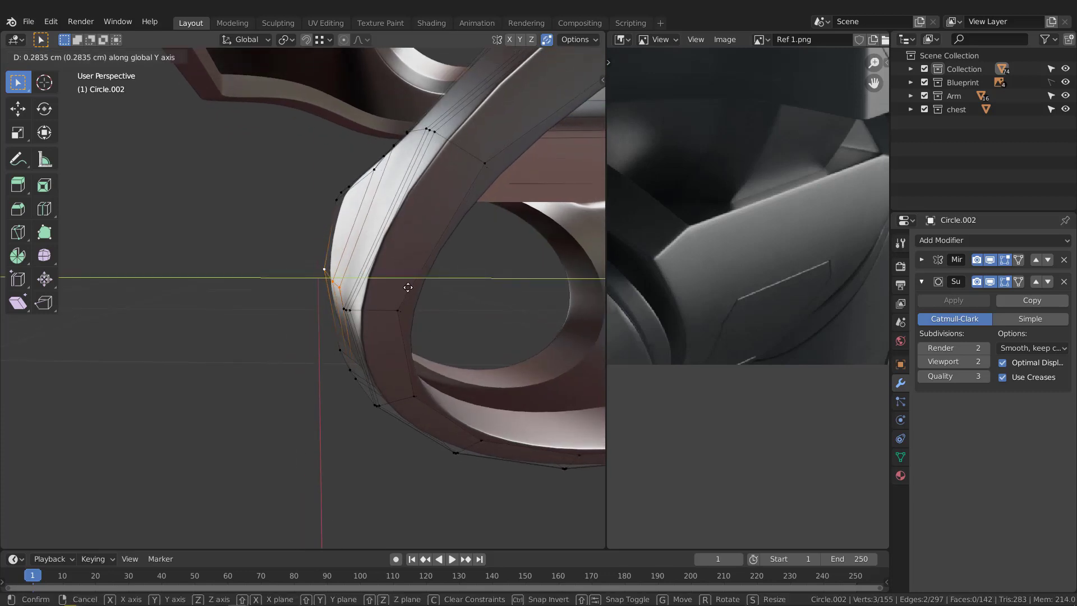
left_click(408, 287)
Scale the three selected outer wall vertices by 0.546 along global Y and fine-tune their position
middle_click_drag(286, 283, 507, 326)
left_click(472, 342)
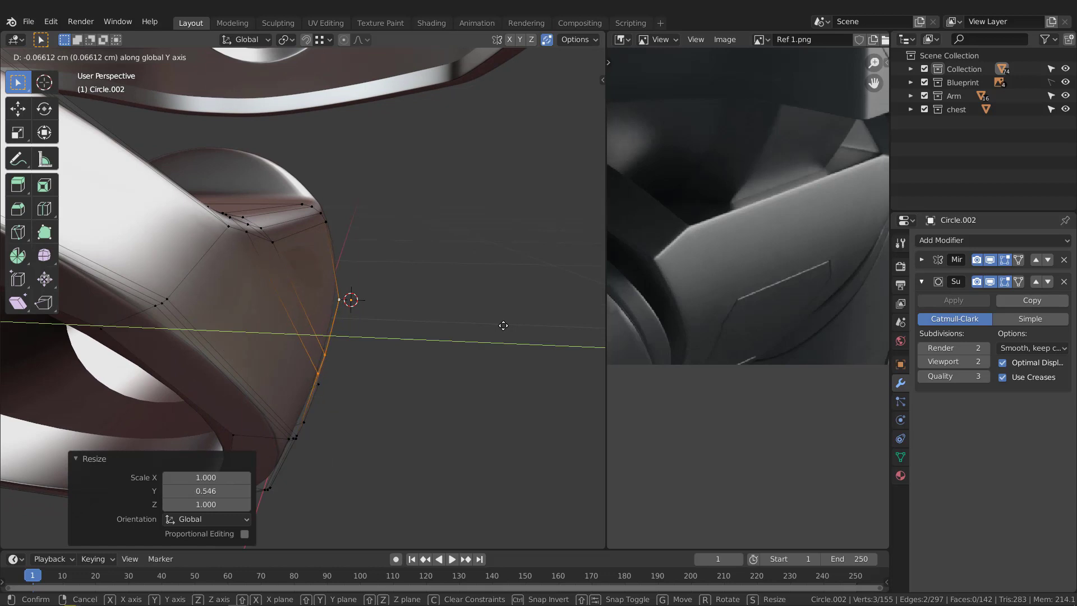
right_click(503, 325)
middle_click_drag(503, 325, 481, 266)
left_click(427, 289)
scroll(336, 311, "down", 4)
key("Tab")
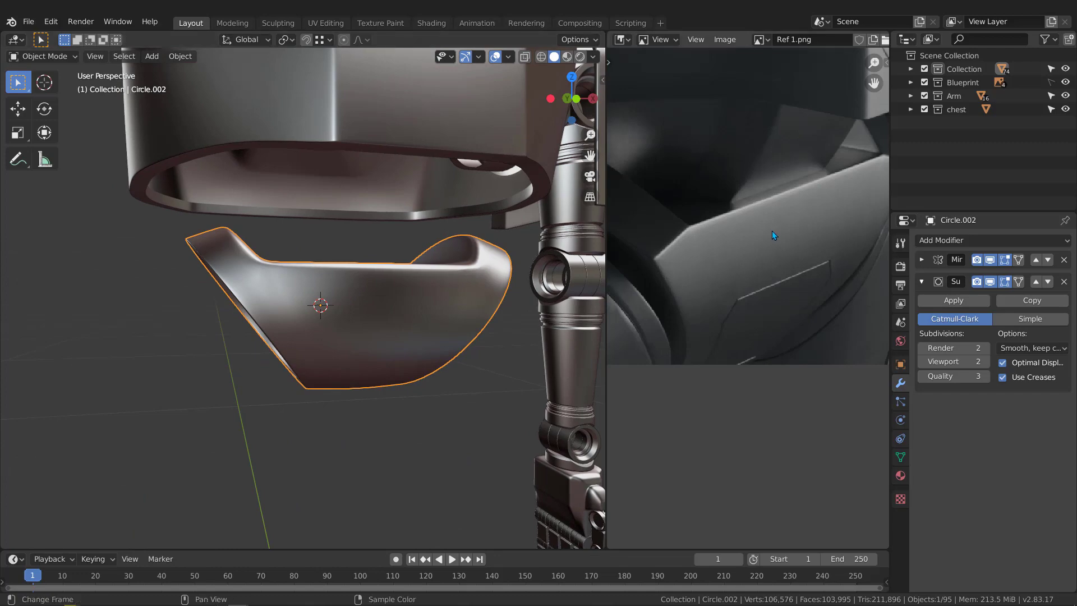
Compare the pelvis's rim corner and hip ring with Ref 1.png from several angles
scroll(772, 230, "down", 3)
middle_click_drag(731, 239, 758, 240)
scroll(757, 229, "up", 3)
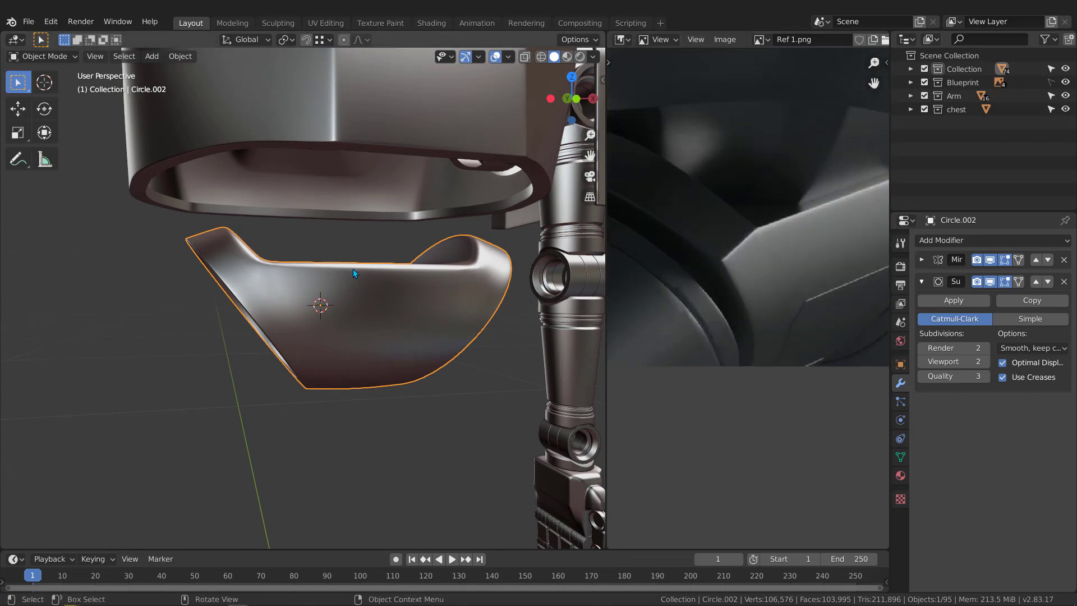
mouse_move(352, 268)
middle_mouse_down()
mouse_move(436, 256)
mouse_move(364, 274)
middle_mouse_up()
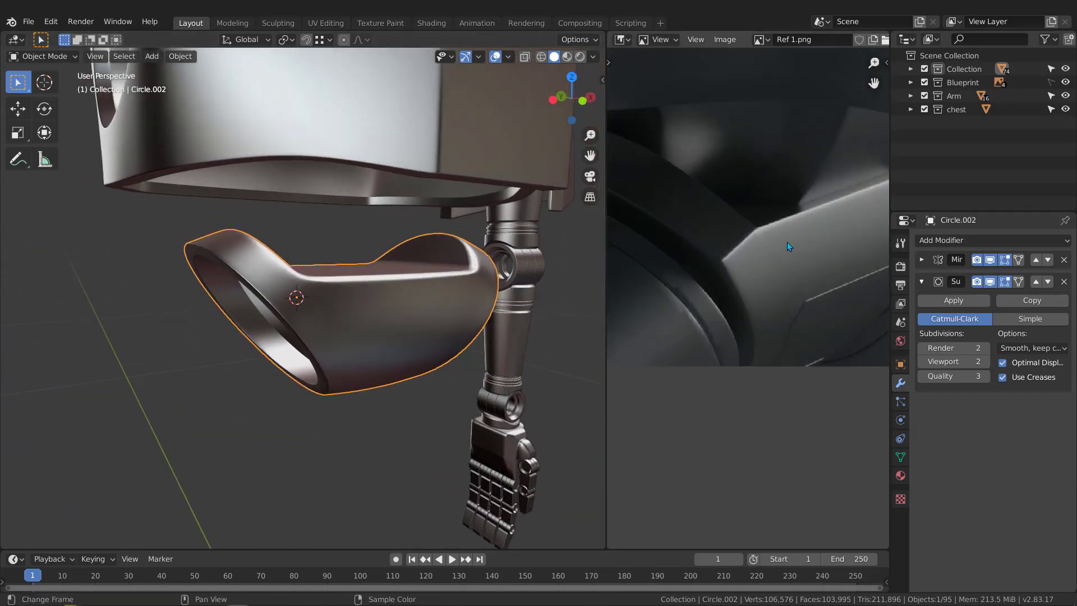
scroll(788, 244, "down", 2)
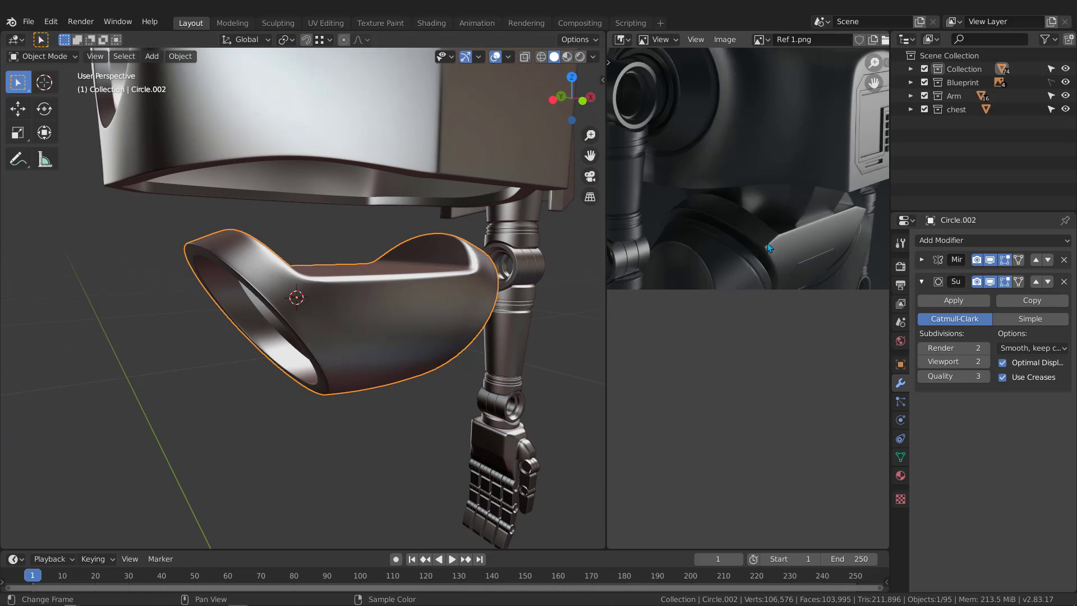
scroll(779, 244, "up", 2)
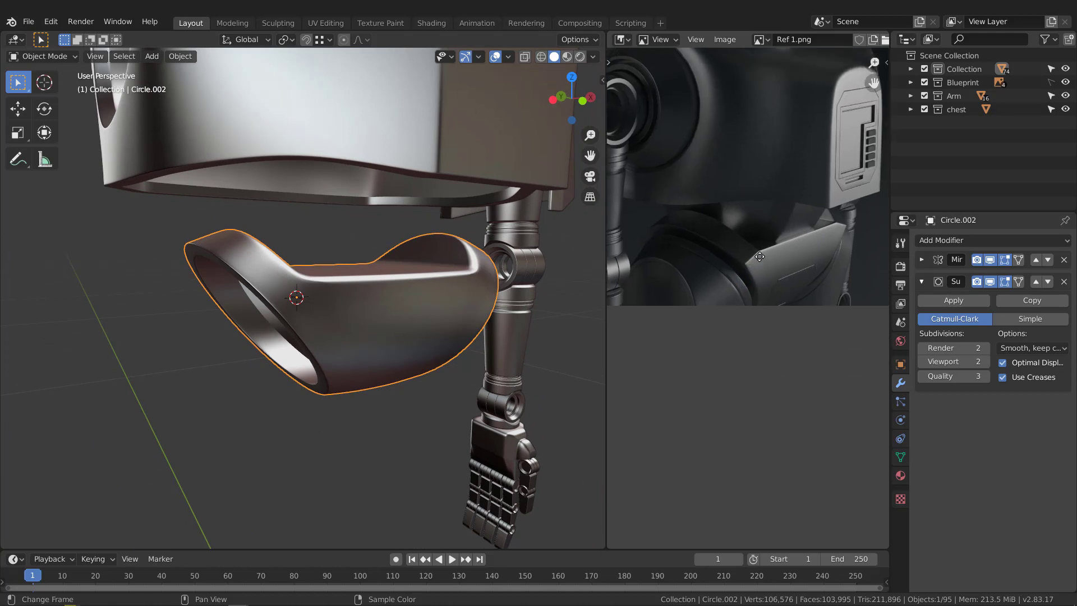
mouse_move(396, 281)
middle_mouse_down()
mouse_move(377, 284)
mouse_move(400, 296)
middle_mouse_up()
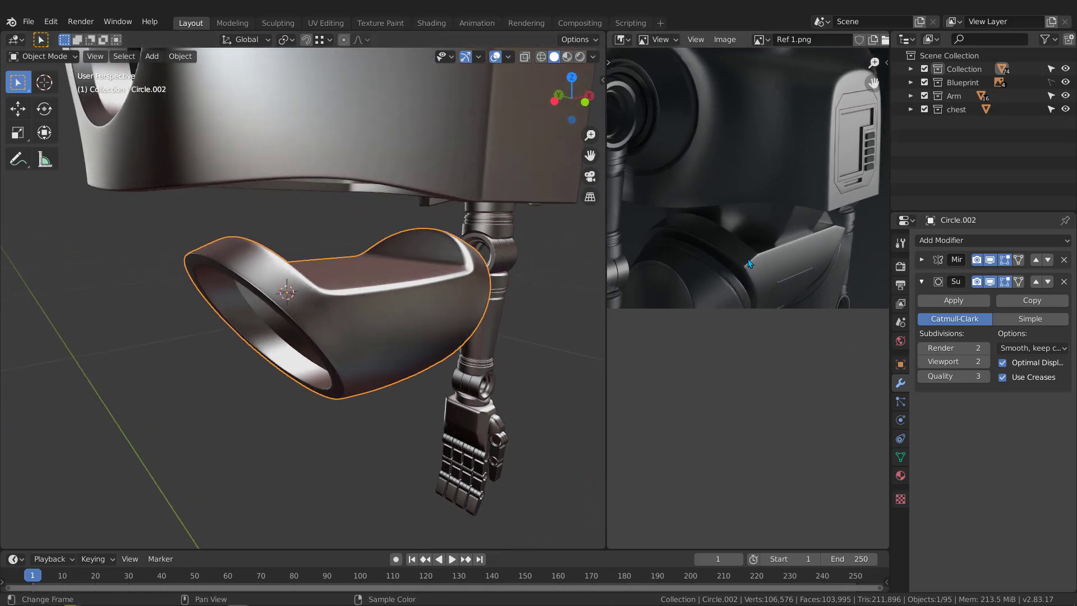
middle_click_drag(305, 282, 396, 283)
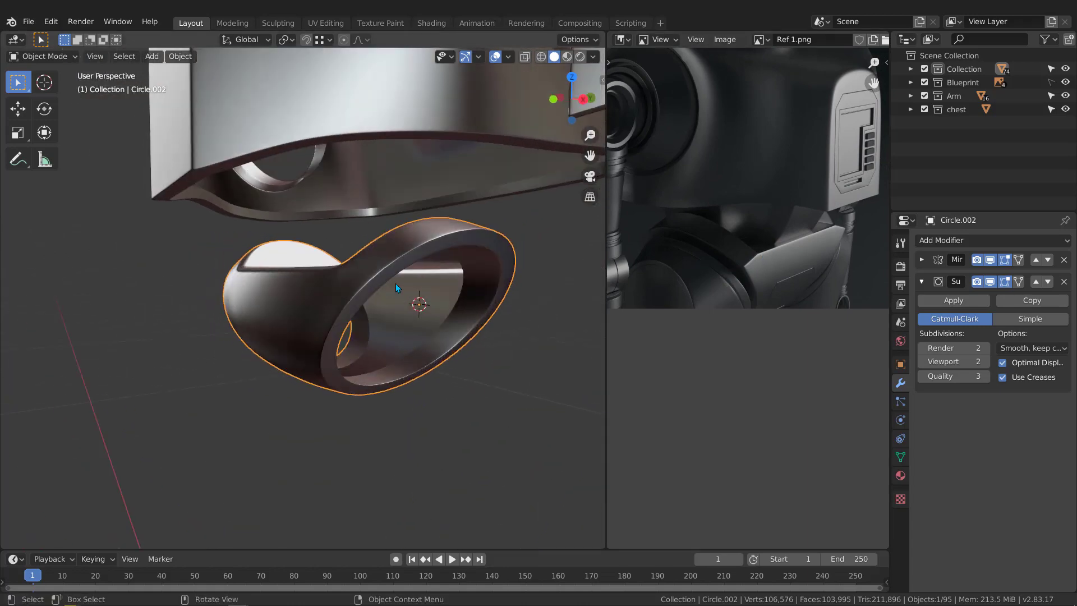
scroll(371, 284, "up", 2)
scroll(345, 257, "up", 1)
Try beveling the edges across the hip ring at the rim corner about 0.089 cm wide with 3 segments, and undo it
key("Tab")
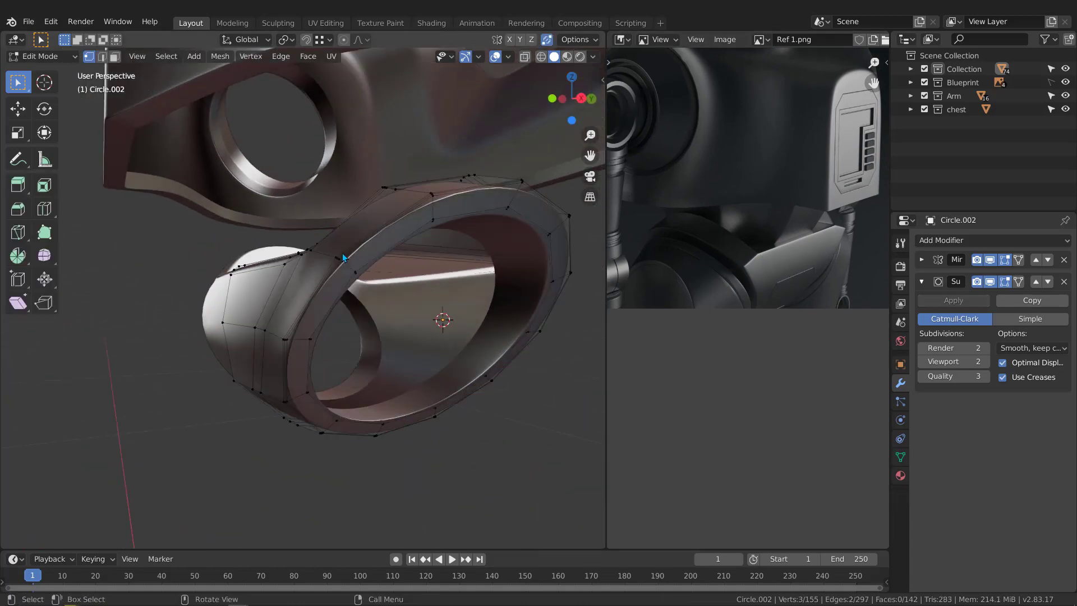
middle_click_drag(342, 254, 367, 318)
scroll(354, 310, "up", 2)
key("2")
middle_click_drag(296, 256, 484, 339)
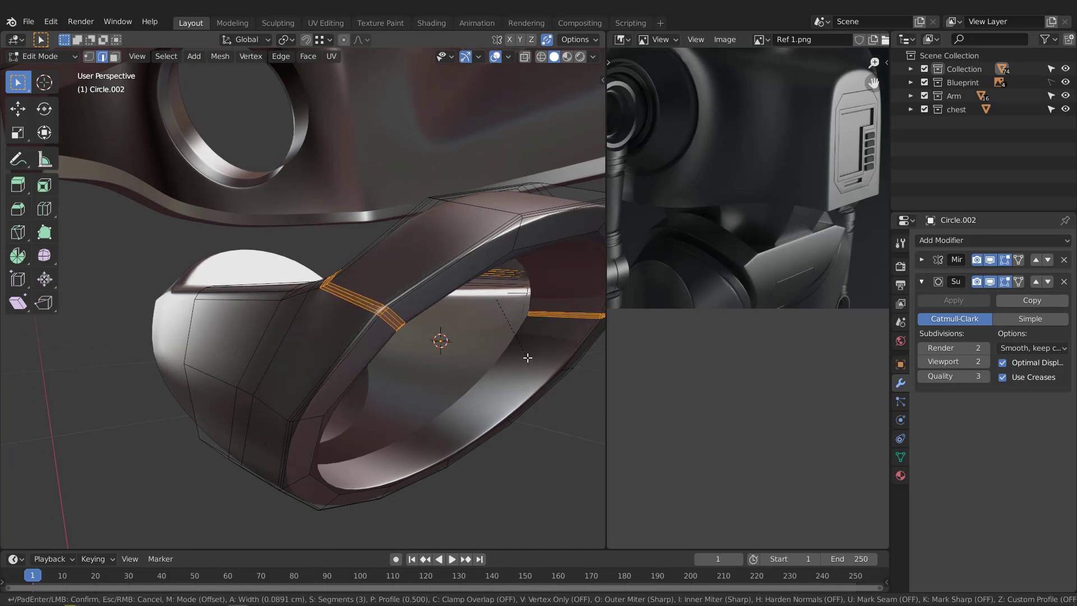
left_click(527, 357)
middle_click_drag(526, 355, 514, 329)
key("Tab")
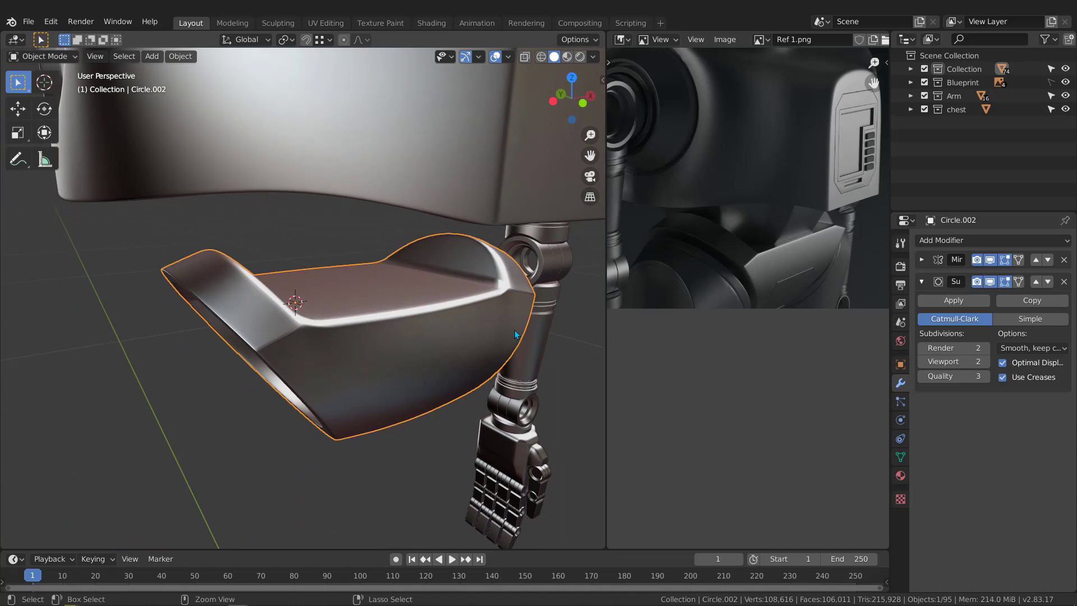
key("Tab")
key("Tab")
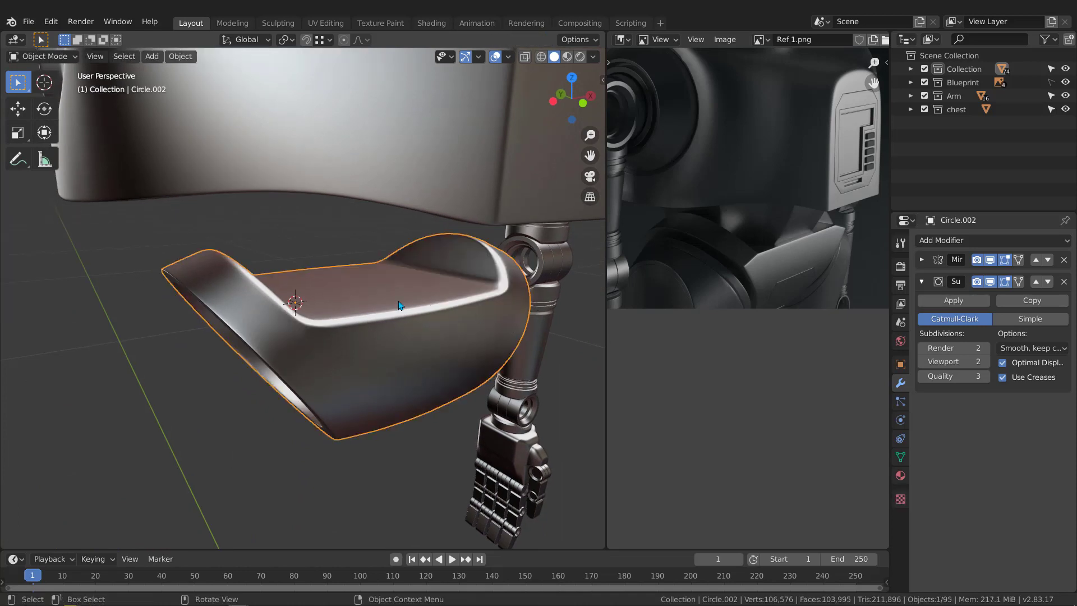
Check the pelvis's softened rim corner against the same area in the reference image
mouse_move(395, 308)
middle_mouse_down()
mouse_move(382, 308)
mouse_move(395, 313)
middle_mouse_up()
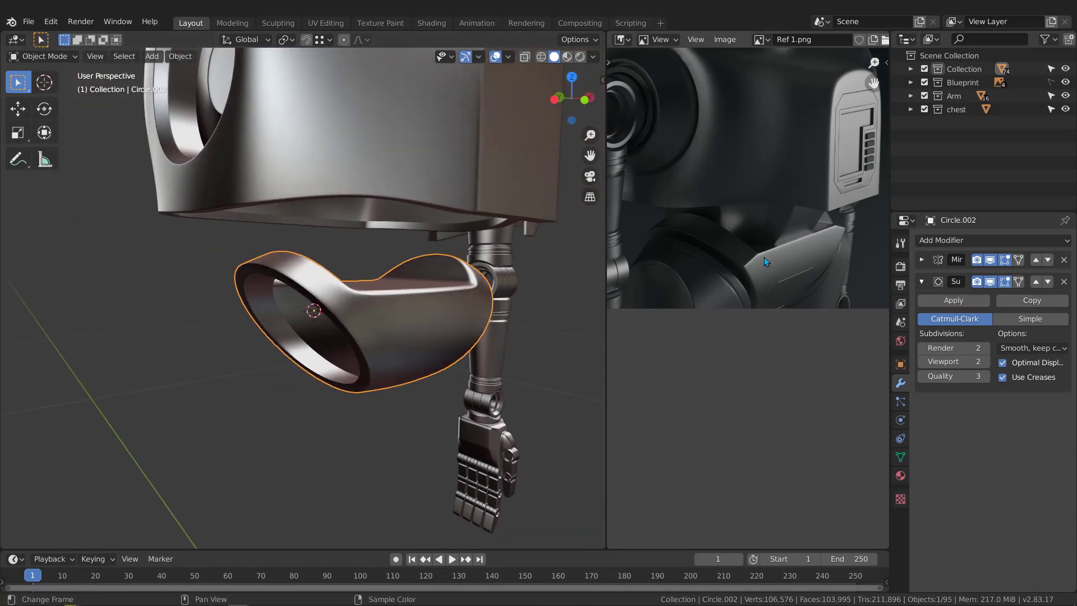
middle_click_drag(764, 257, 718, 260)
middle_click_drag(383, 331, 441, 340)
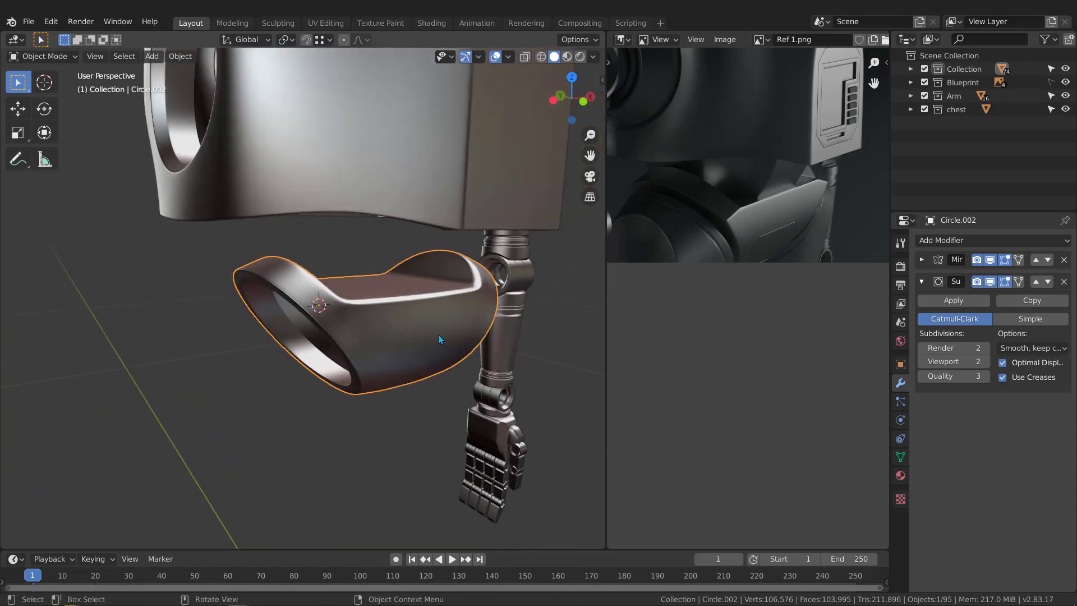